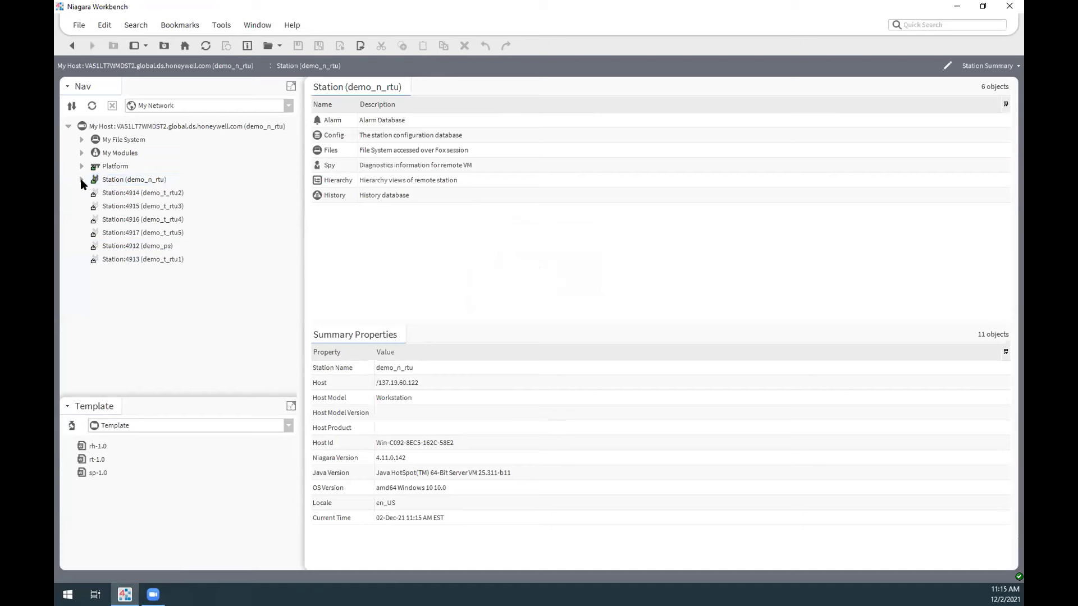
- Make a template from the RTU-1 component in the Logic folder of the demo_n_rtu station's Config
left_click(82, 180)
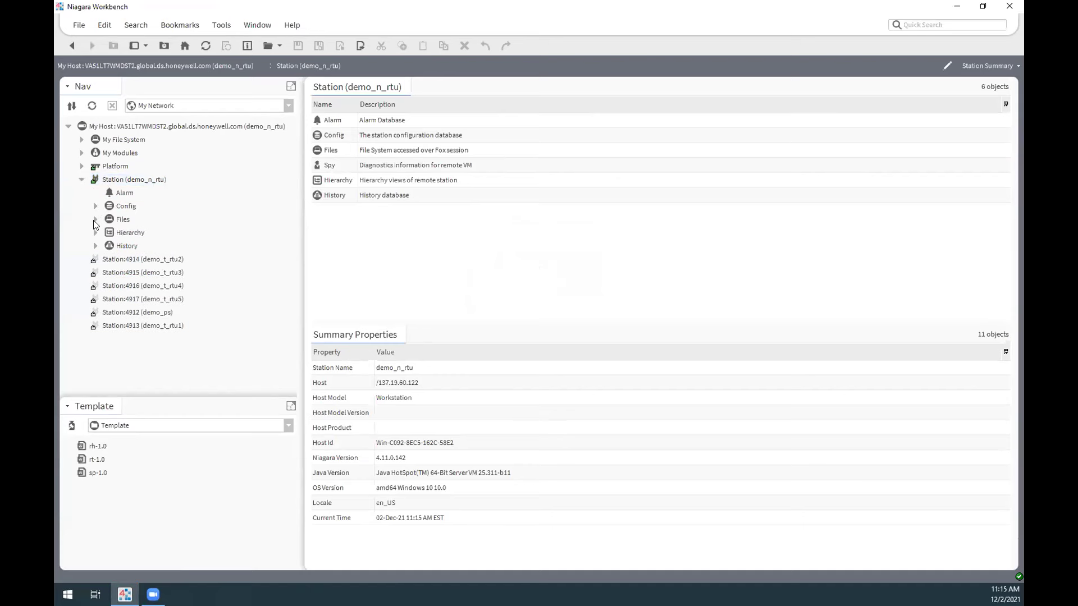
left_click(95, 206)
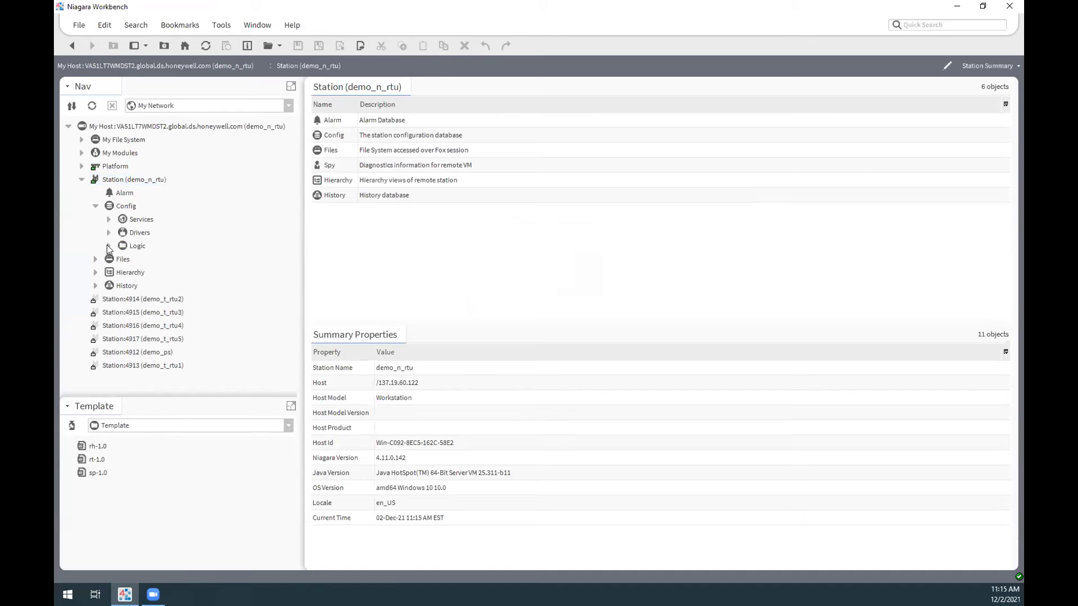
left_click(108, 245)
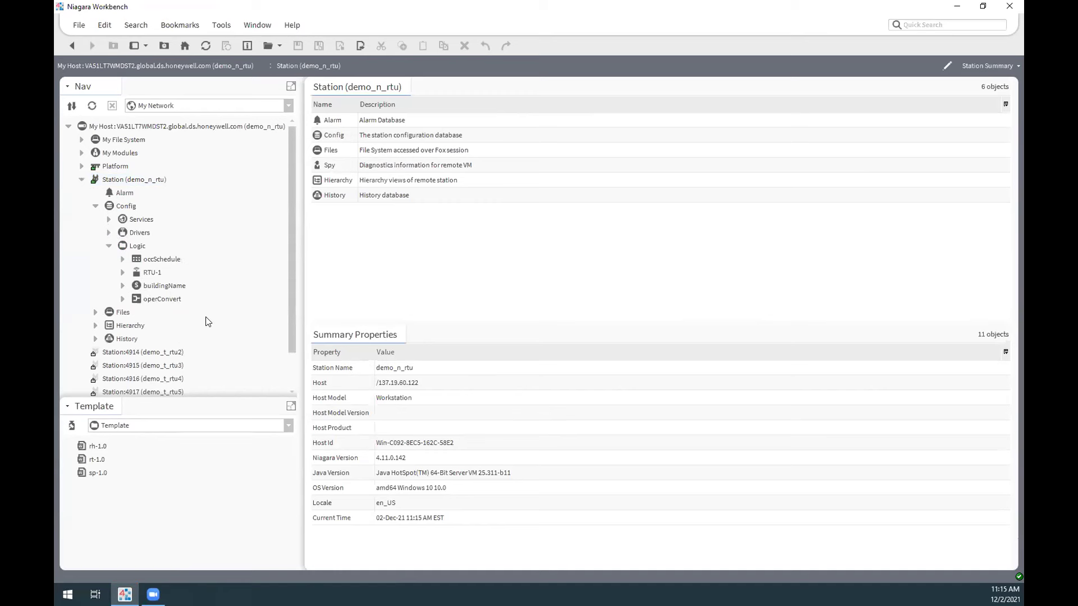
left_click(152, 273)
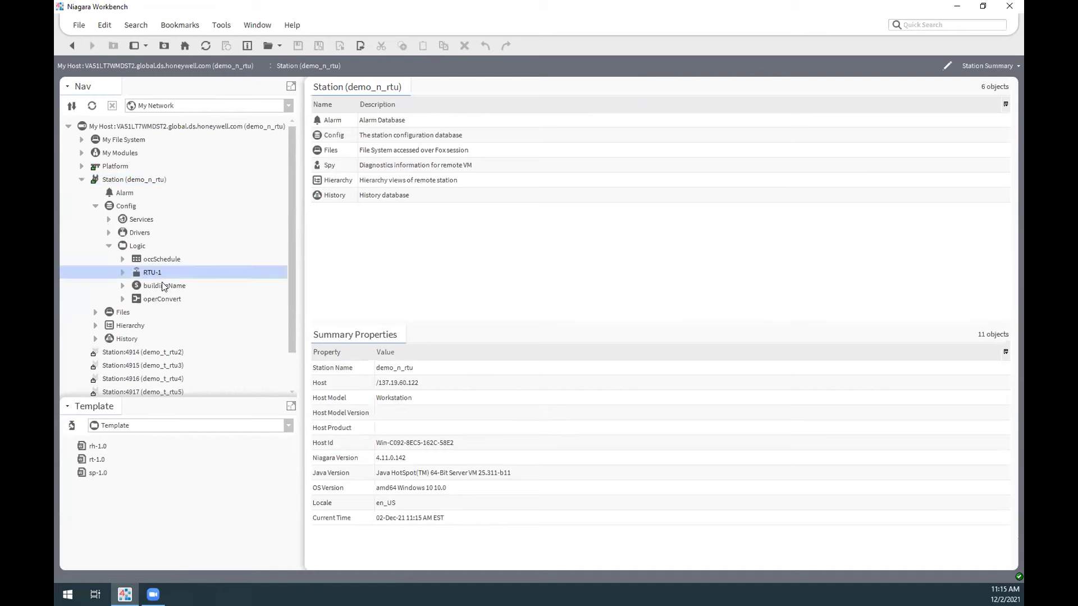
left_click(122, 272)
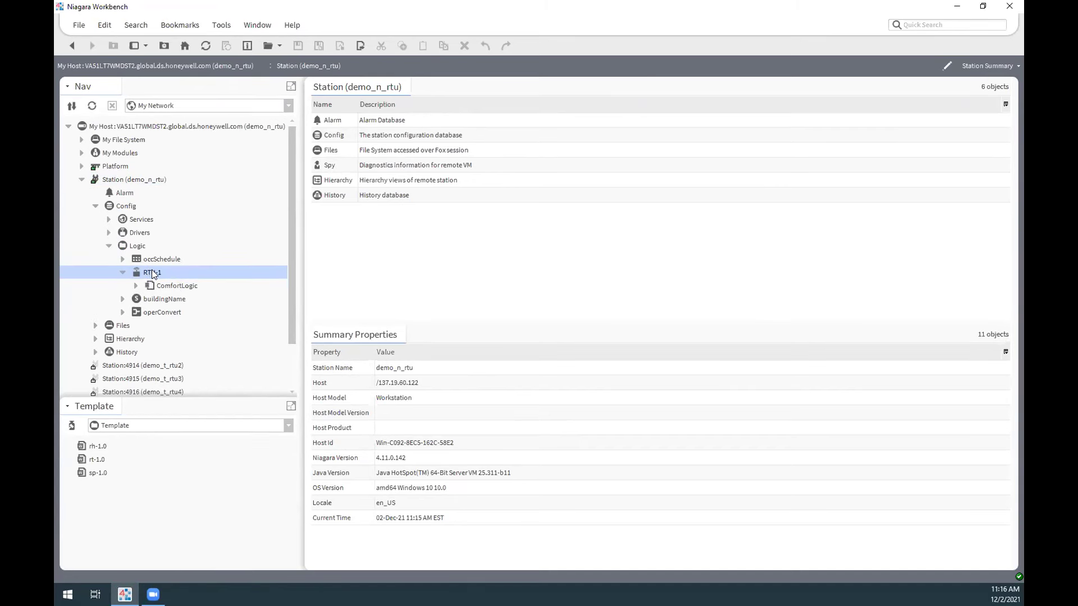
right_click(153, 274)
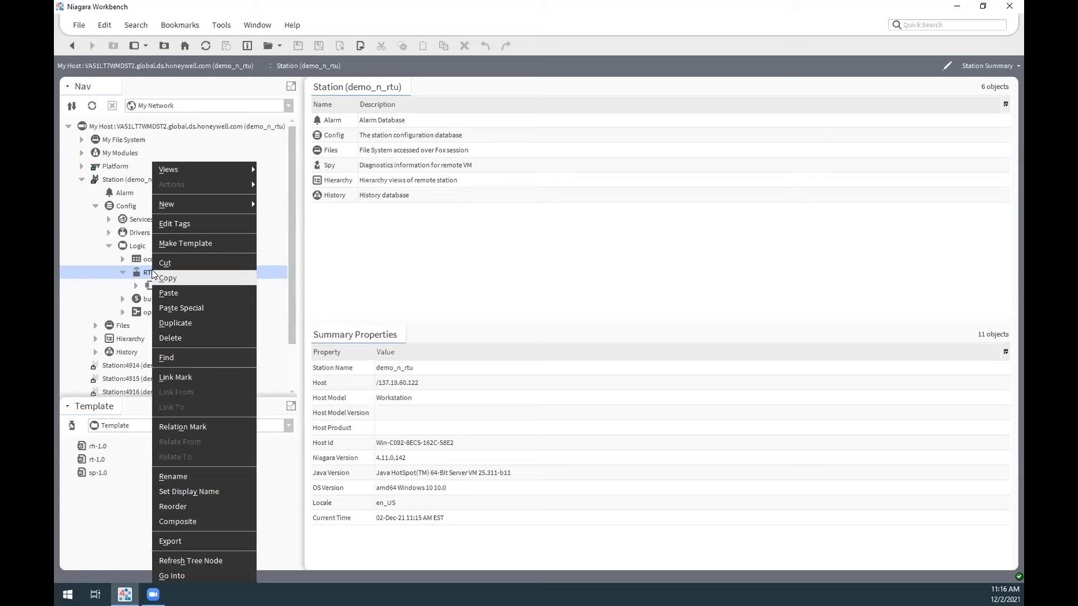
left_click(187, 244)
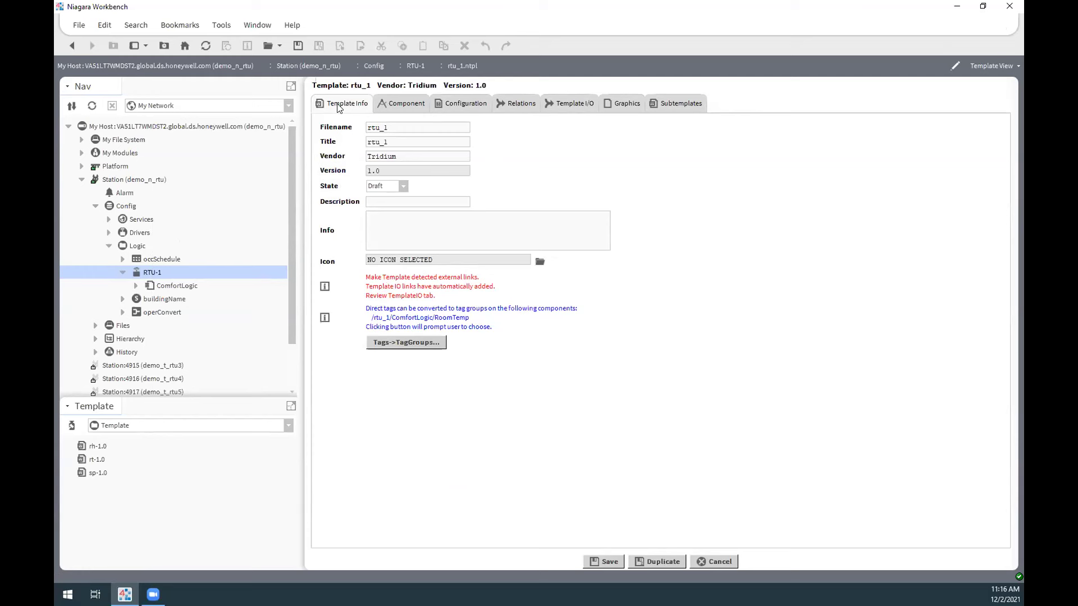
- Set both the template's filename and title to demoRTU
double_click(403, 124)
type("demoRTU")
key("Tab")
type("demoRTU")
- Rename the template input RoomHumidity_in10 to RoomHumidity
left_click(570, 103)
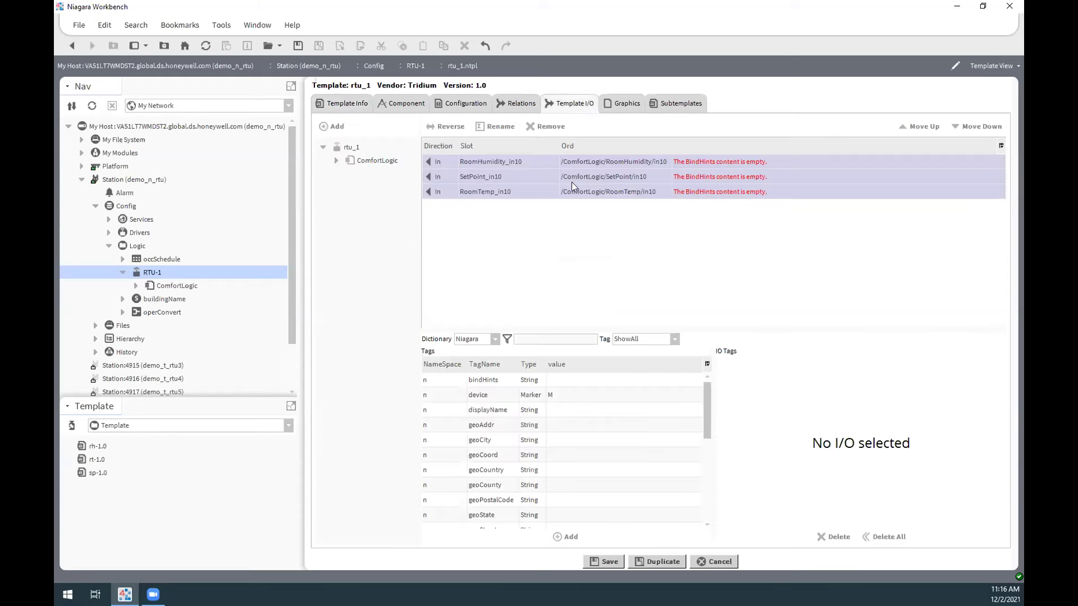
left_click(508, 161)
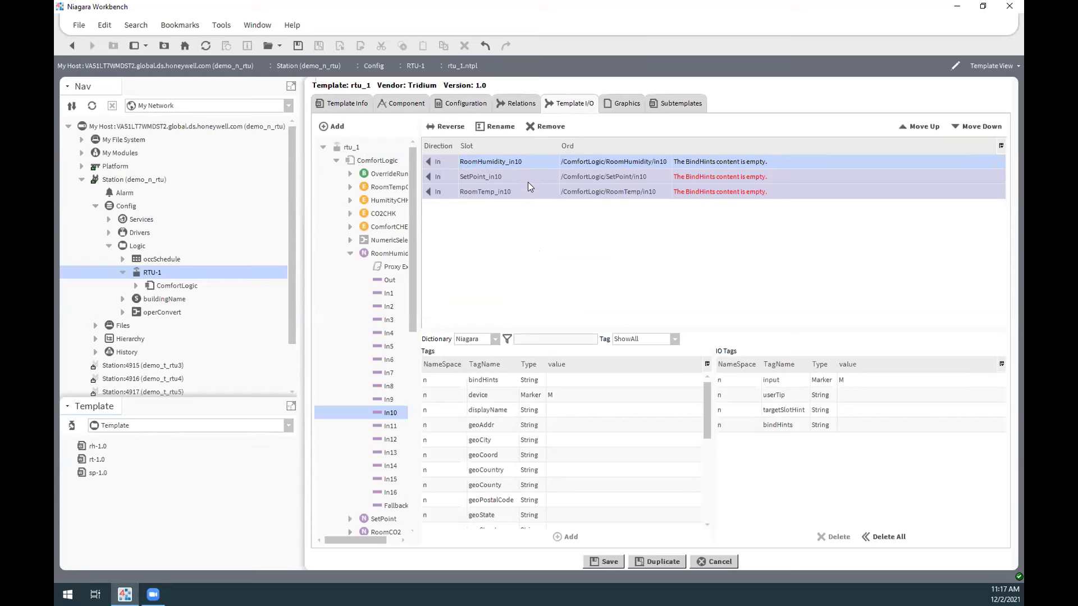
left_click(494, 127)
left_click(565, 289)
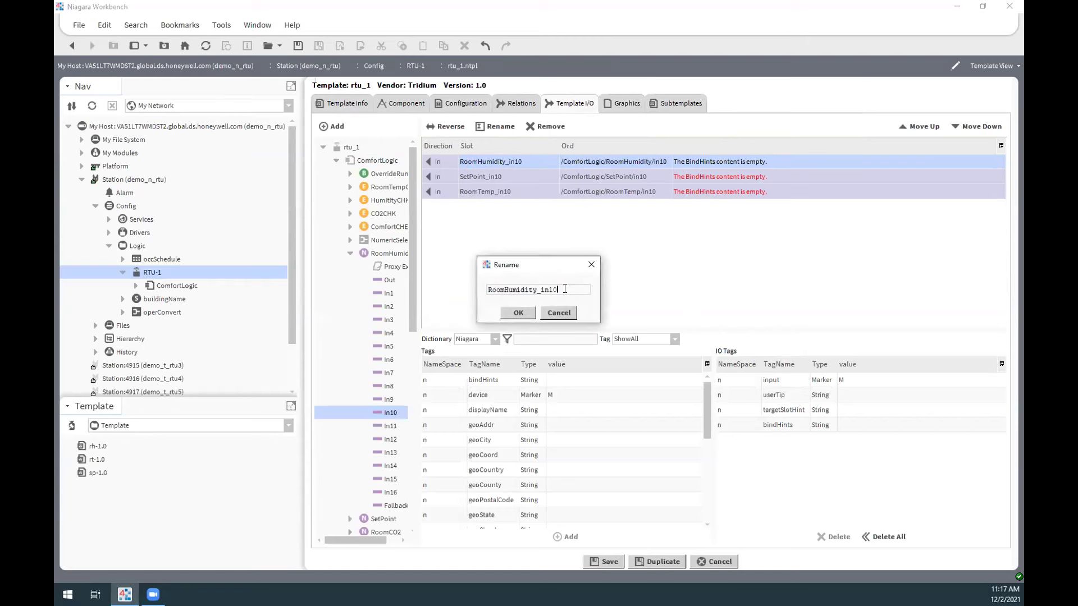
key("BackSpace")
key("BackSpace")
key("BackSpace")
key("BackSpace")
key("Return")
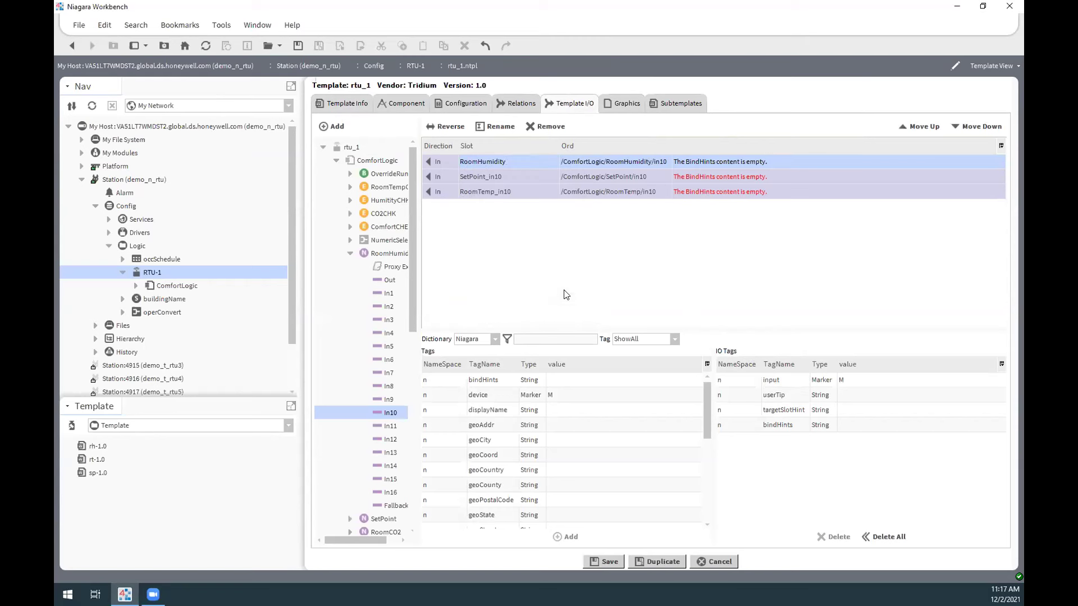
- Rename the template input SetPoint_in10 to SetPoint
double_click(507, 177)
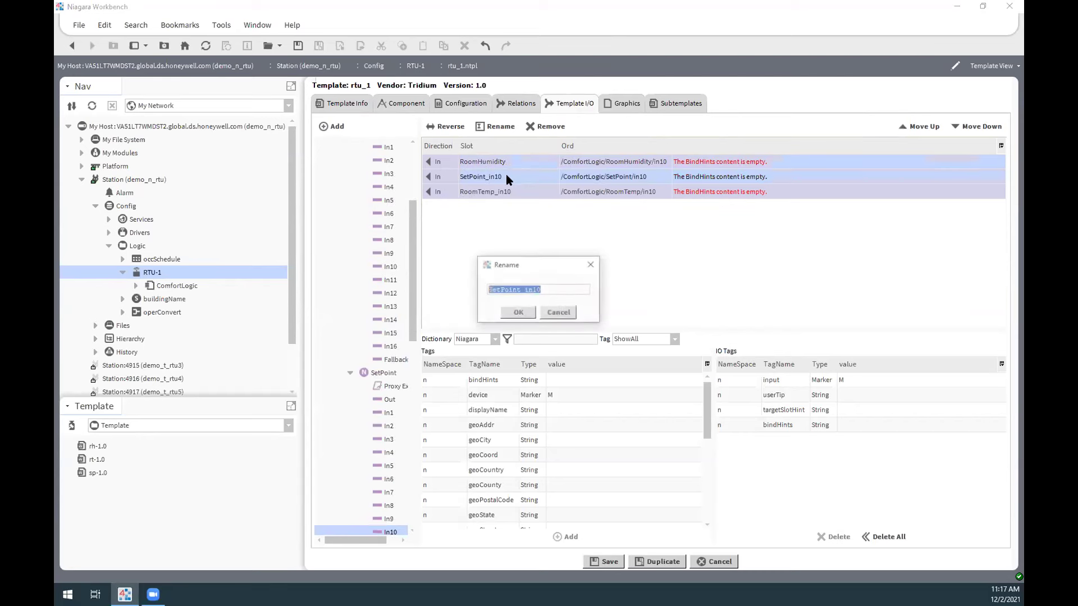
left_click(563, 287)
key("BackSpace")
key("BackSpace")
key("BackSpace")
key("BackSpace")
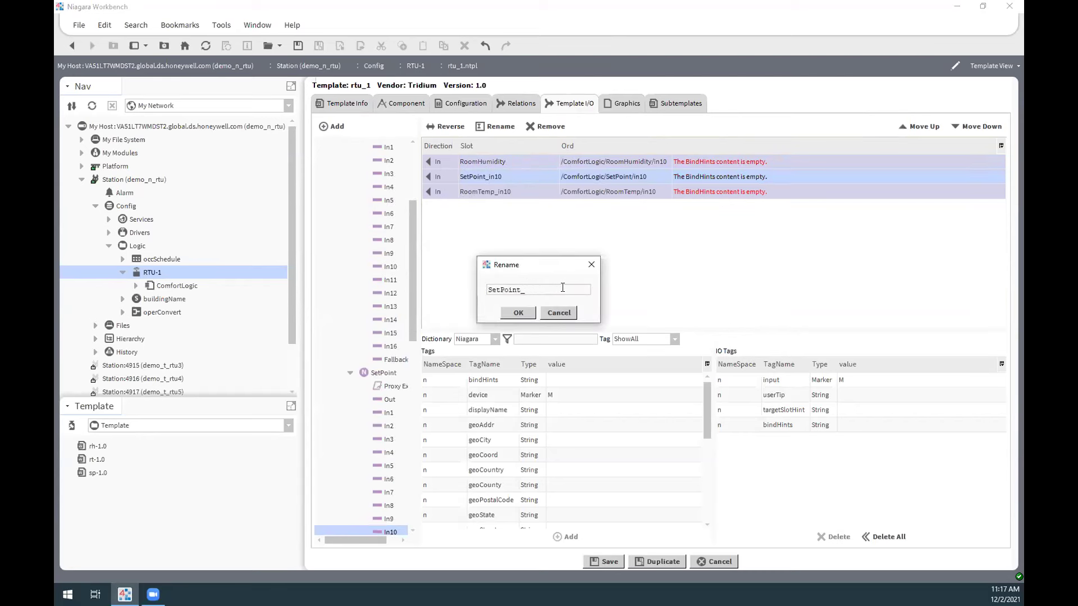
key("Return")
- Rename the template input RoomTemp_in10 to RoomTemp
double_click(514, 191)
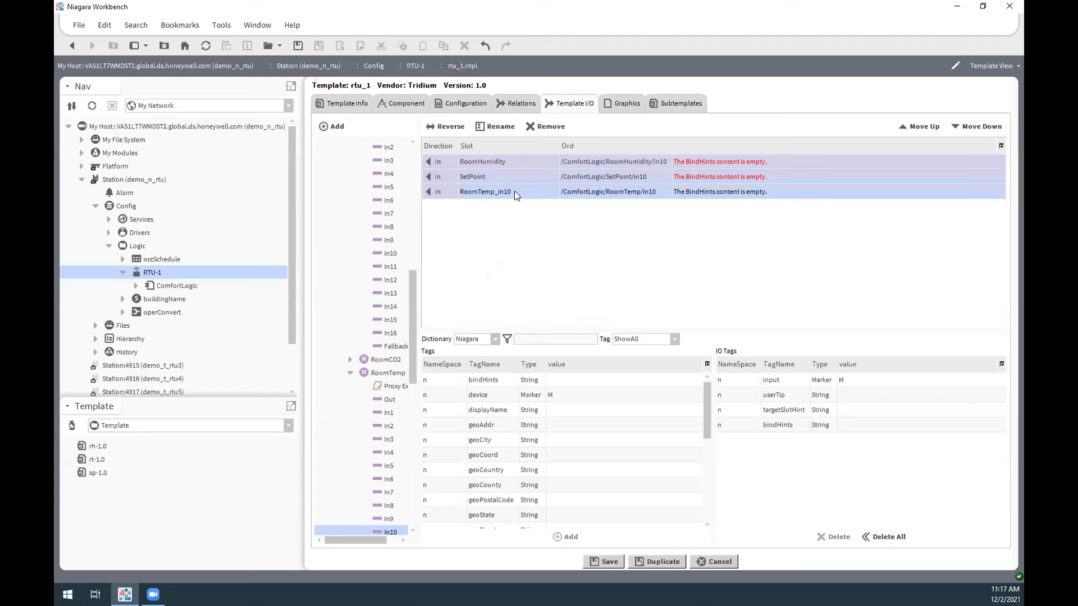
left_click(564, 291)
key("BackSpace")
key("BackSpace")
key("BackSpace")
key("BackSpace")
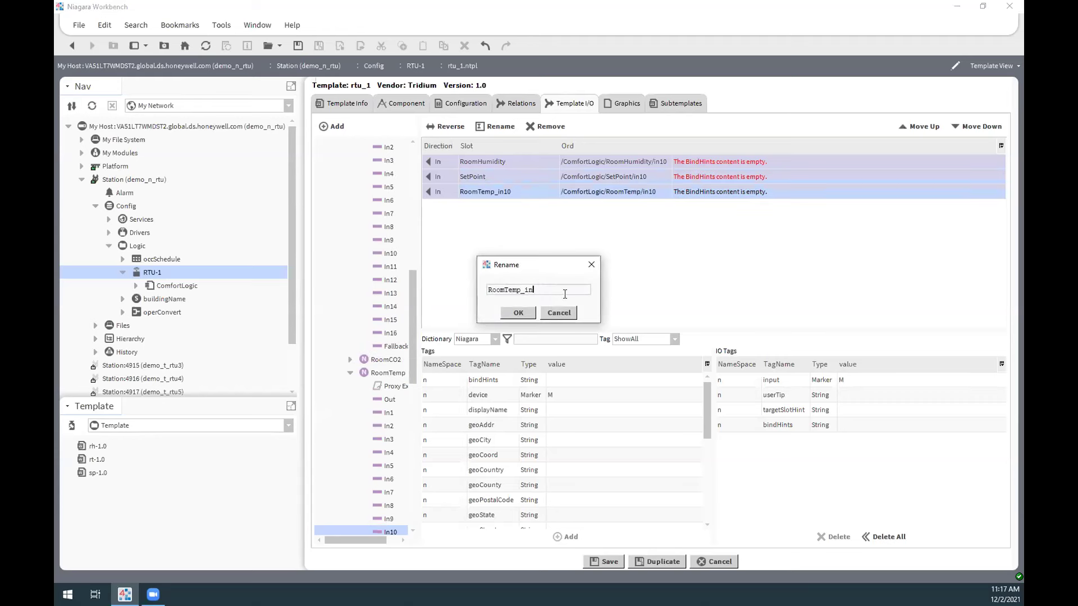
key("BackSpace")
key("Return")
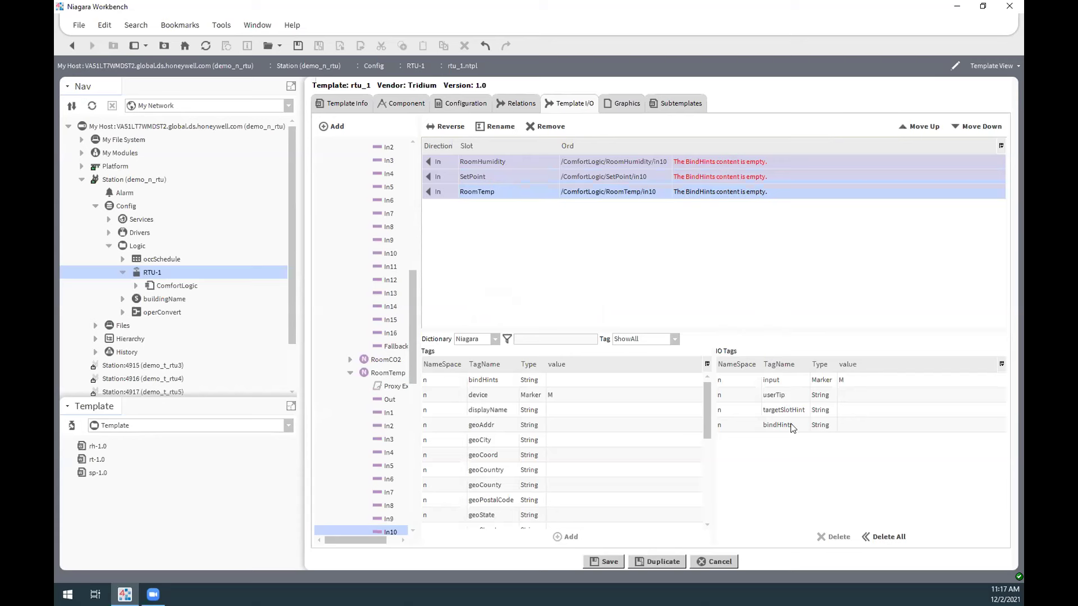
- Set the RoomTemp input's bindHints tag to x:rt and its targetSlotHint tag to out
left_click(863, 425)
double_click(862, 424)
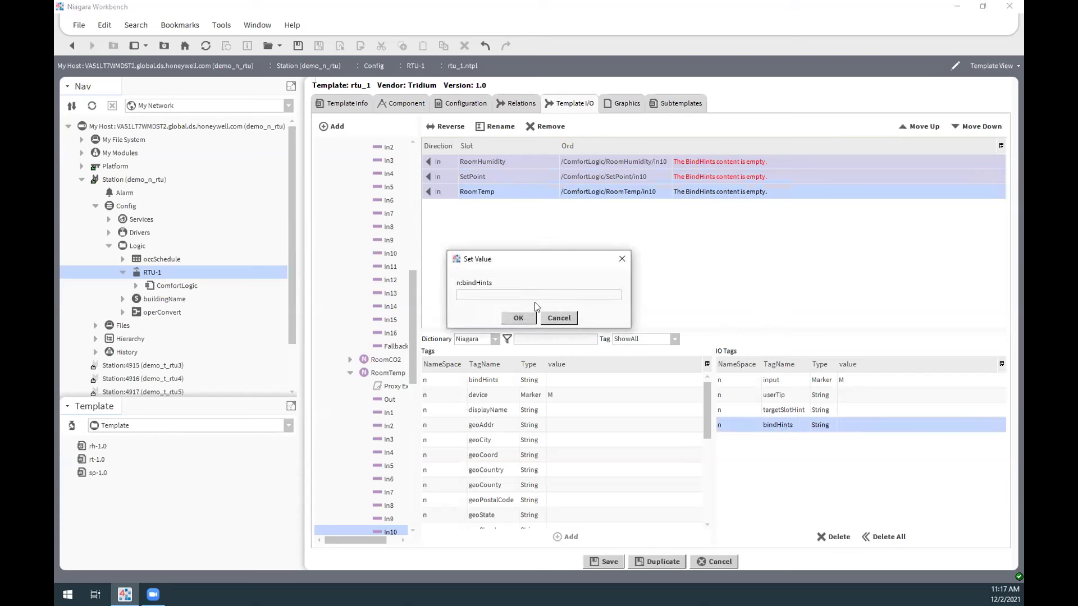
type("x:rt")
key("Return")
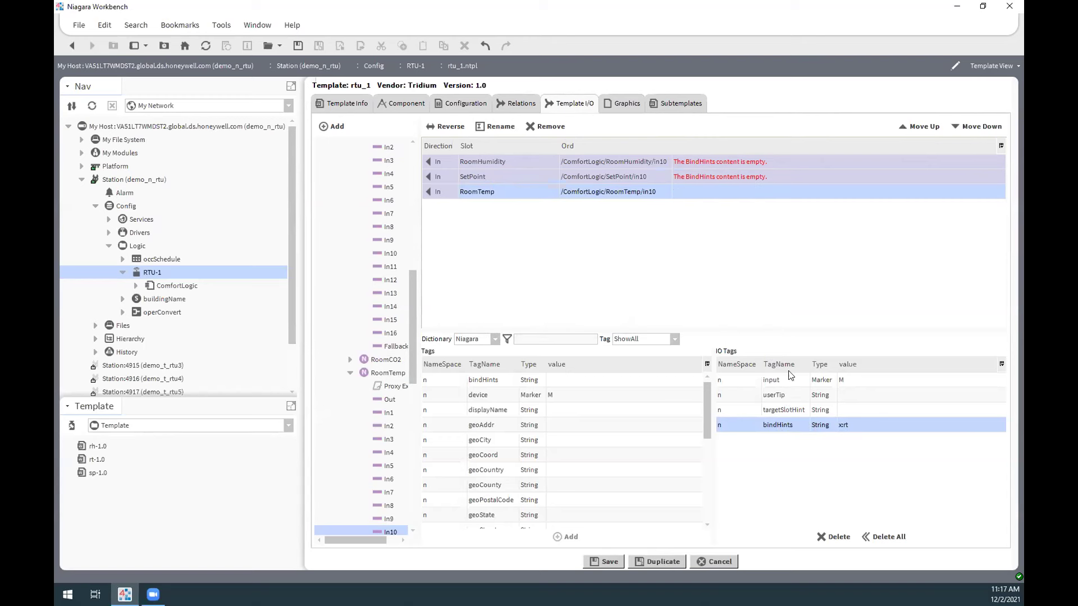
double_click(853, 410)
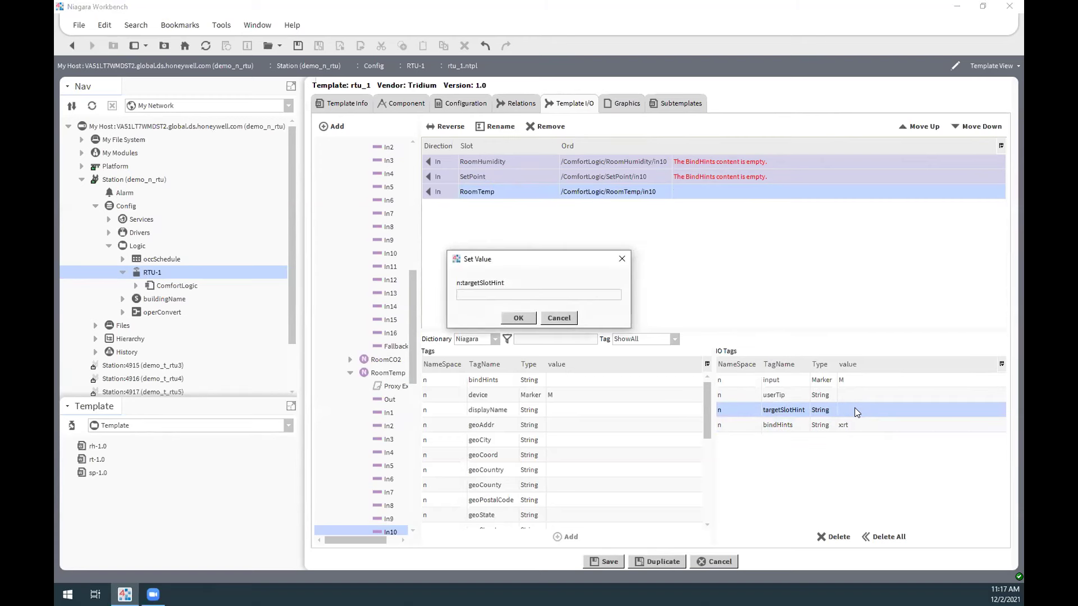
type("out")
key("Return")
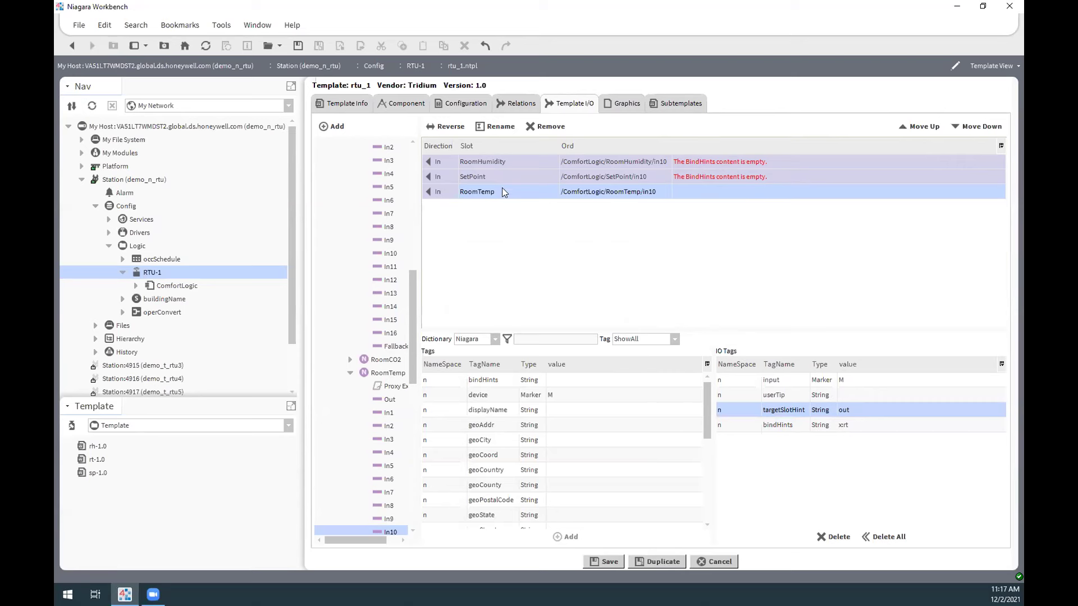
- Set the SetPoint input's bindHints tag to x:sp and its targetSlotHint tag to out
double_click(549, 172)
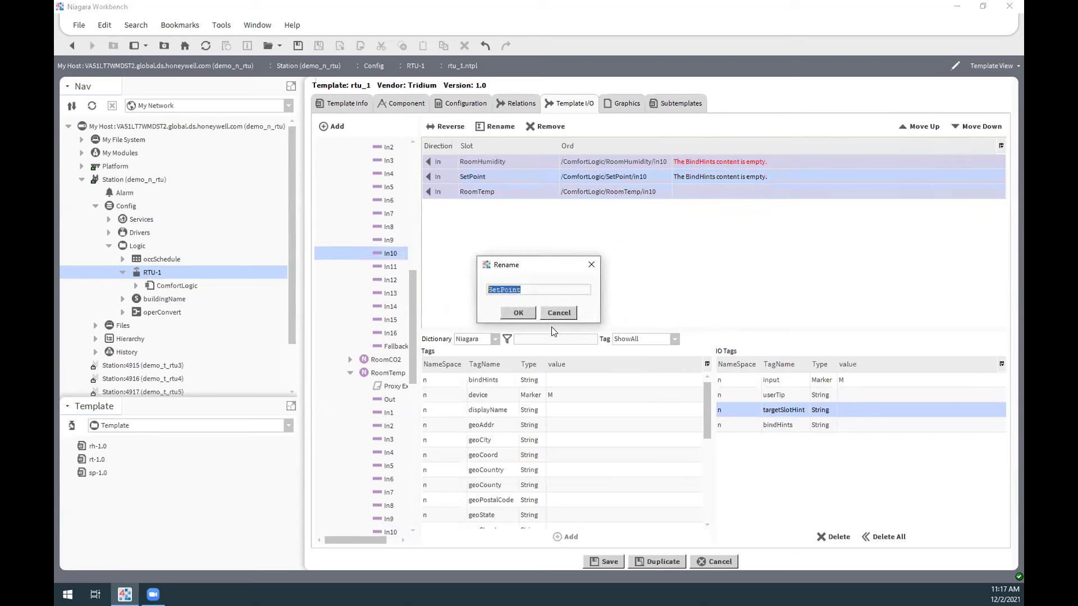
left_click(559, 315)
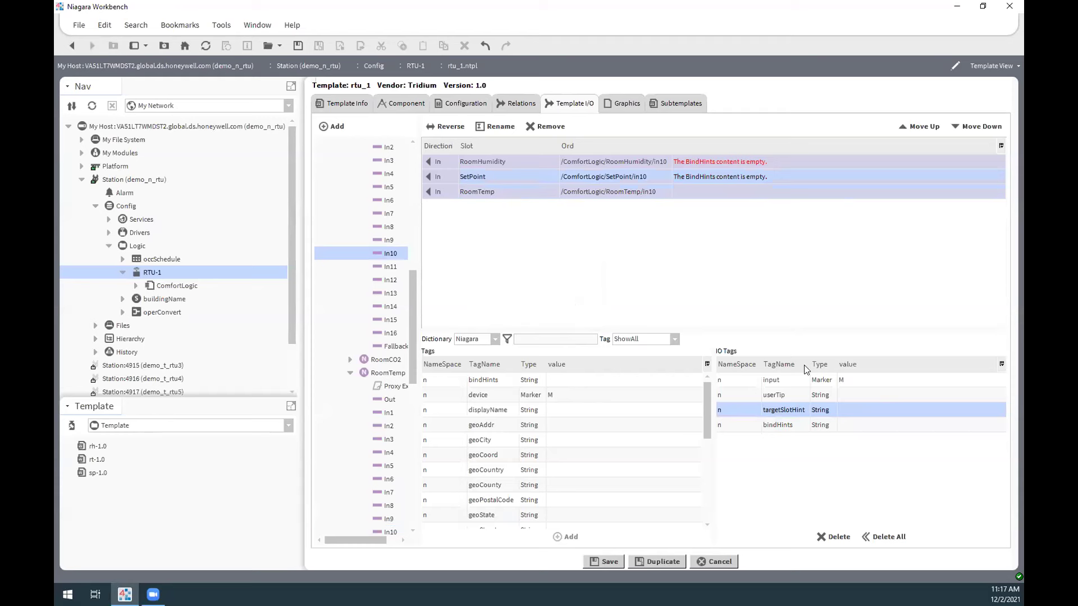
double_click(858, 425)
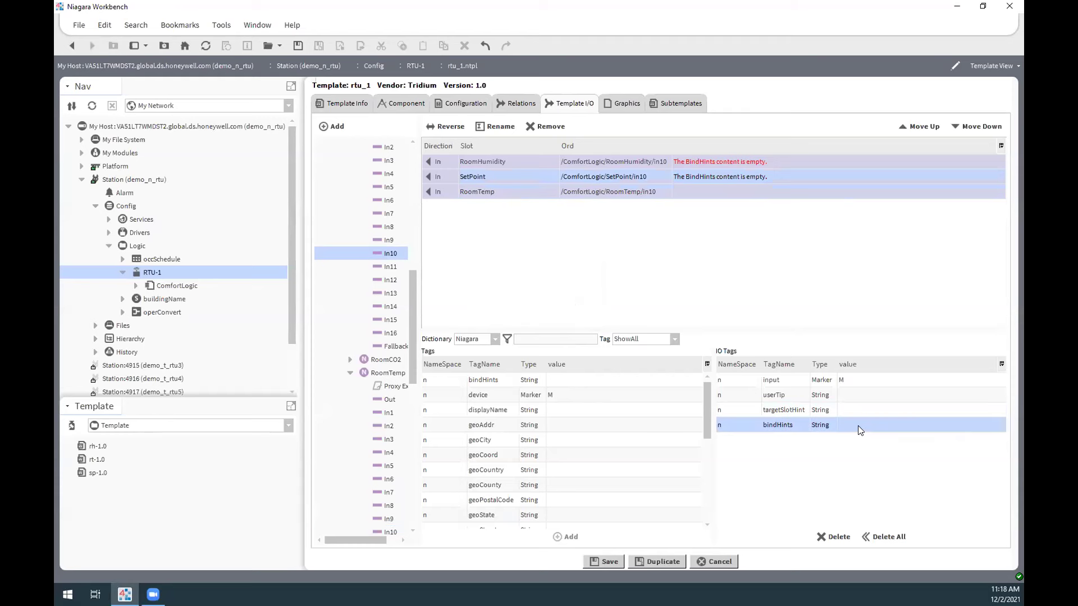
type("x:sp")
key("Return")
double_click(855, 408)
type("out")
key("Return")
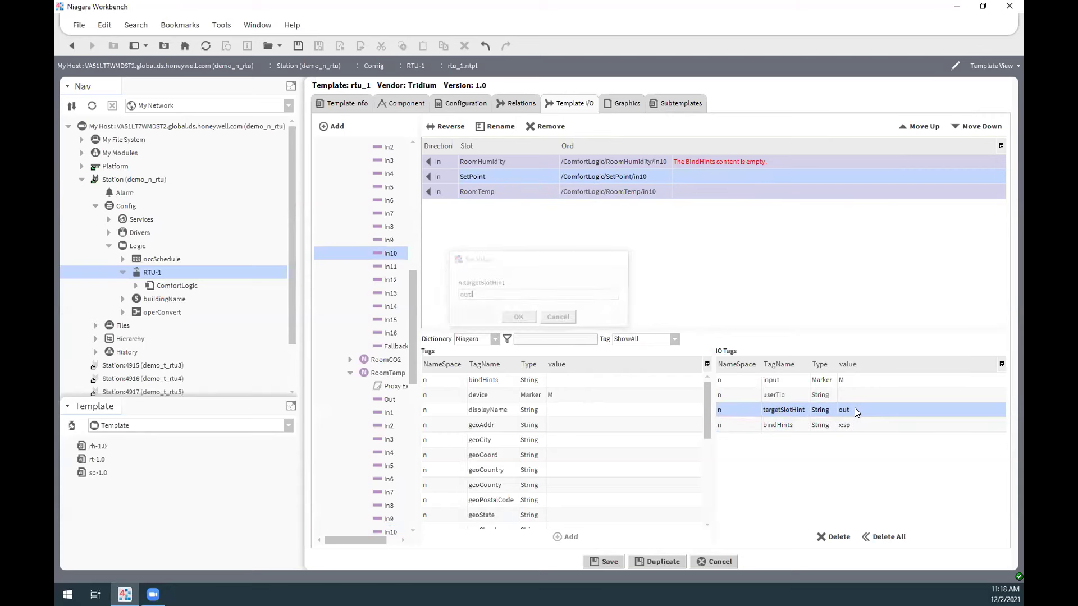
- Set the RoomHumidity input's bindHints tag to x:rh and its targetSlotHint tag to out
left_click(579, 162)
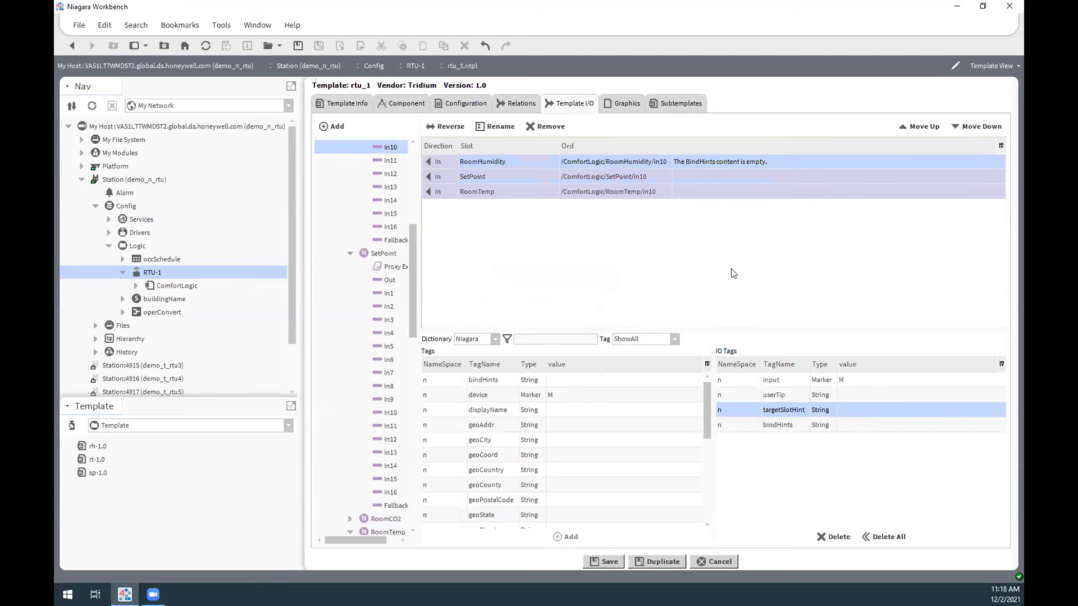
double_click(855, 427)
type("x:")
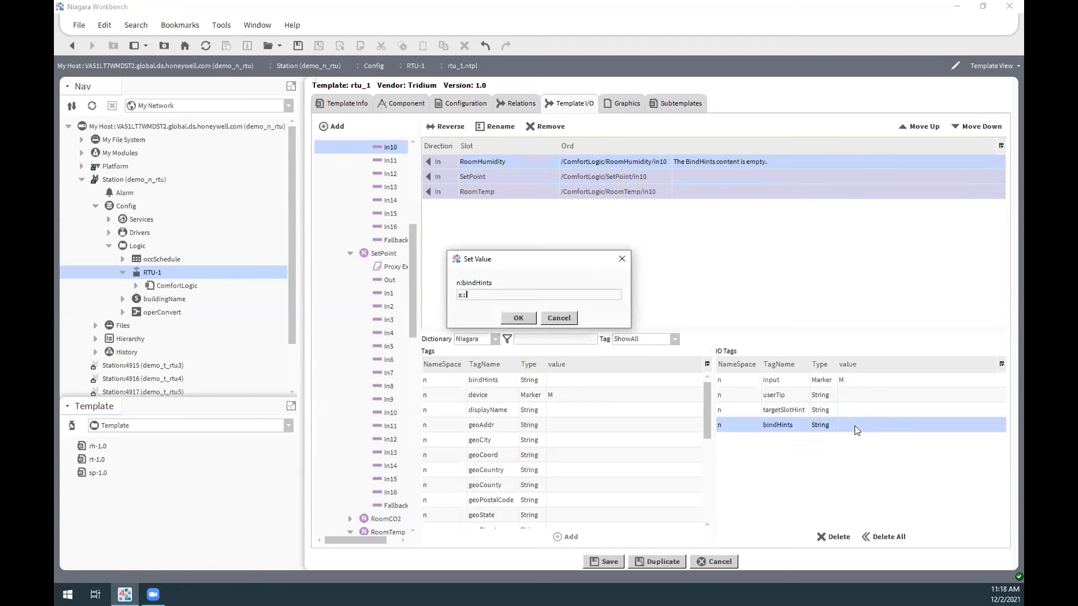
type("rh")
key("Return")
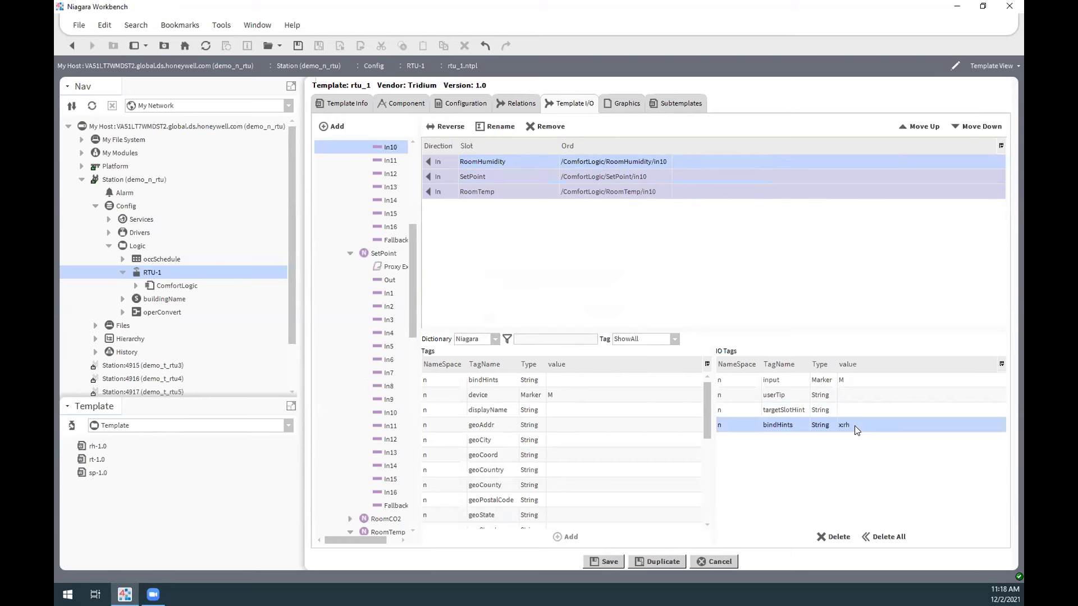
double_click(864, 412)
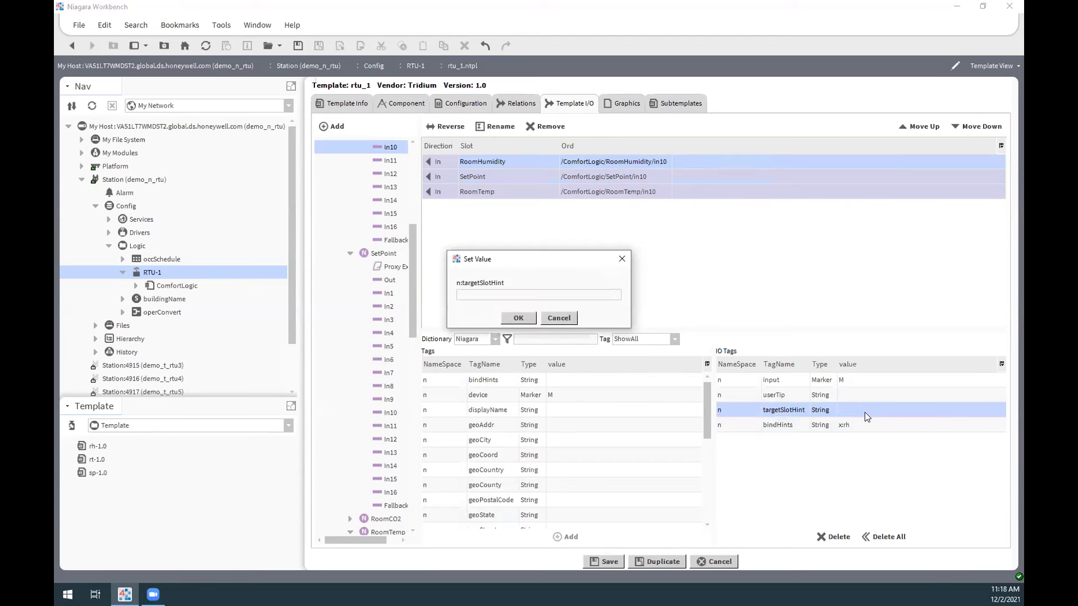
type("out")
key("Return")
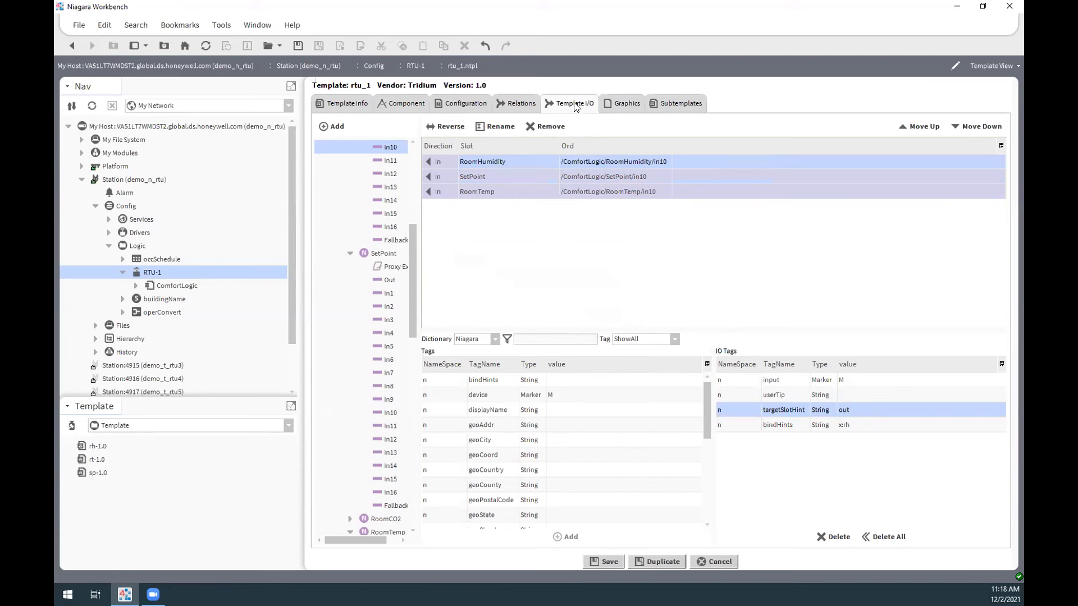
- Add the Fallback slot of ComfortLogic's SetPoint point to the template's configuration properties
left_click(519, 104)
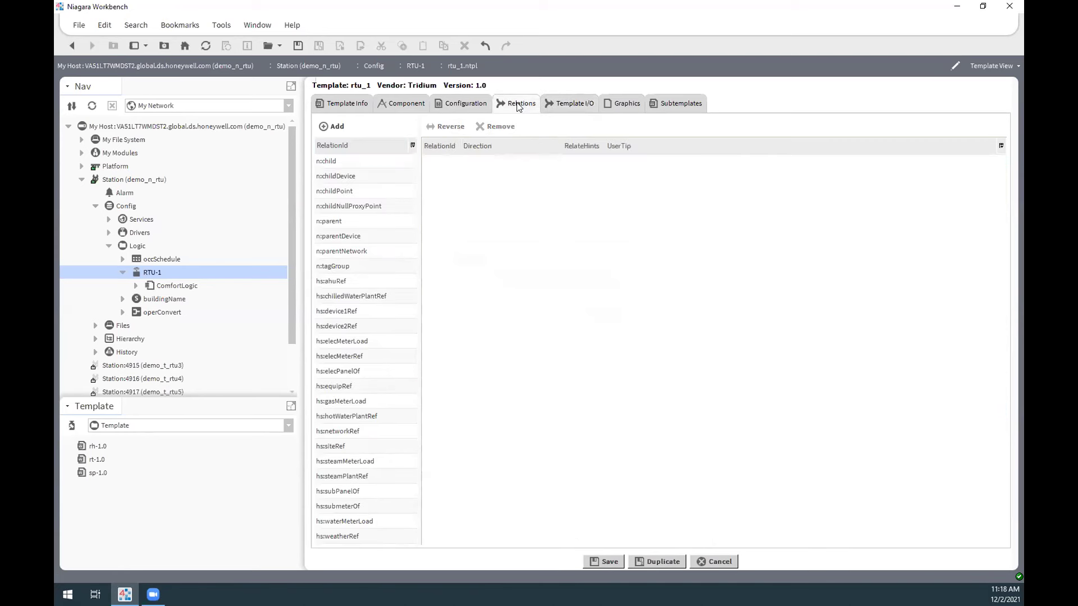
left_click(455, 104)
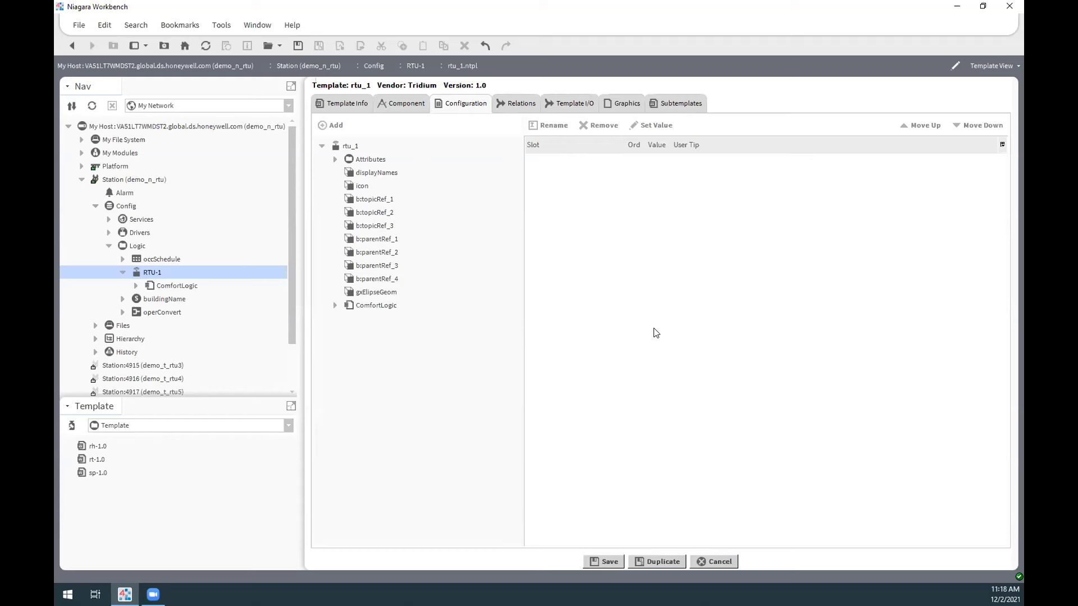
left_click(335, 306)
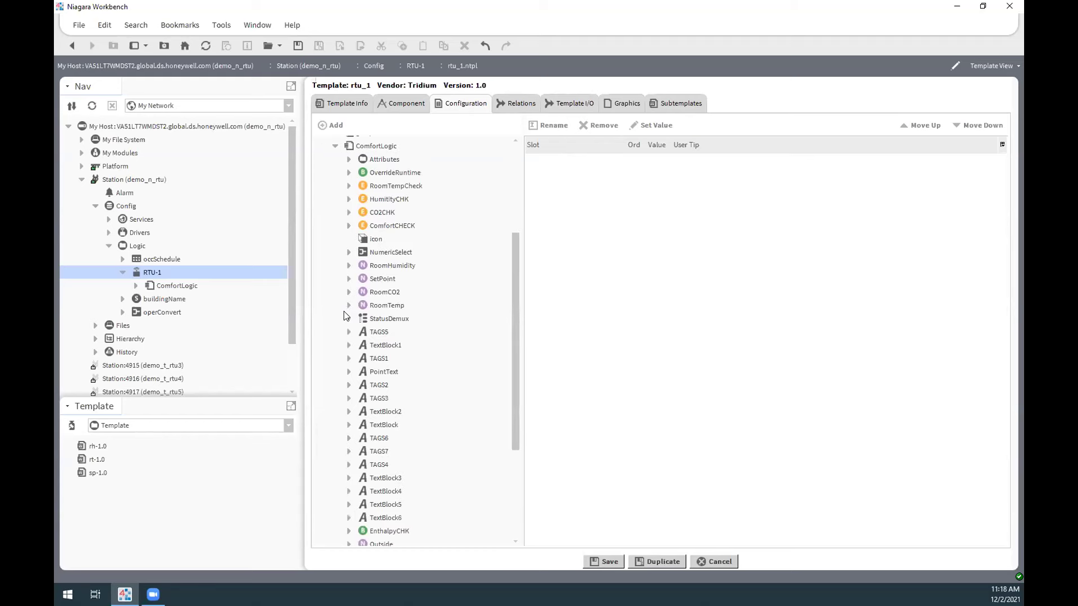
left_click(349, 279)
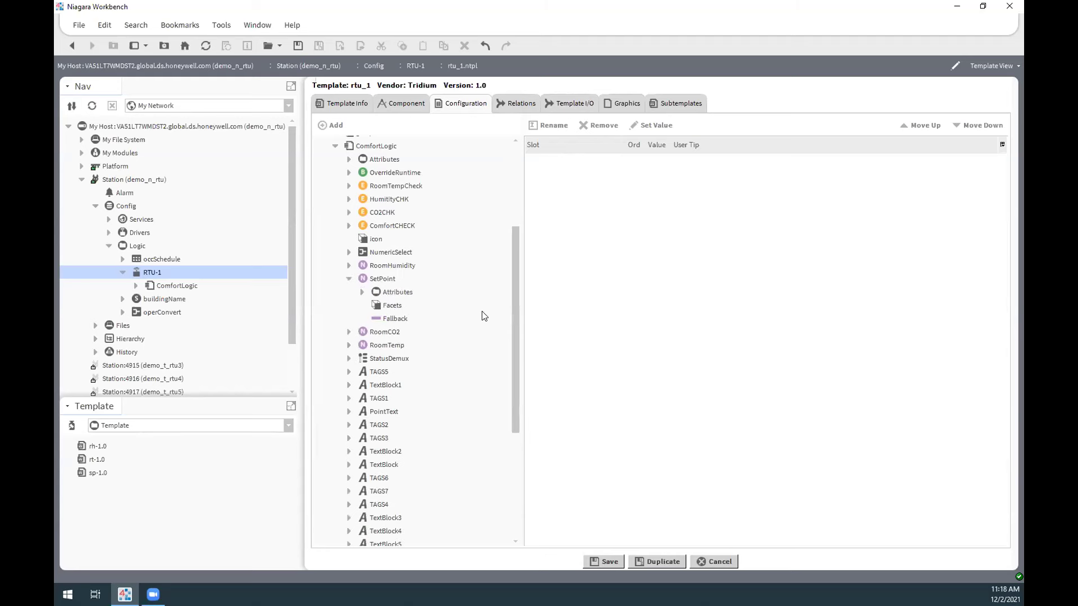
left_click(395, 318)
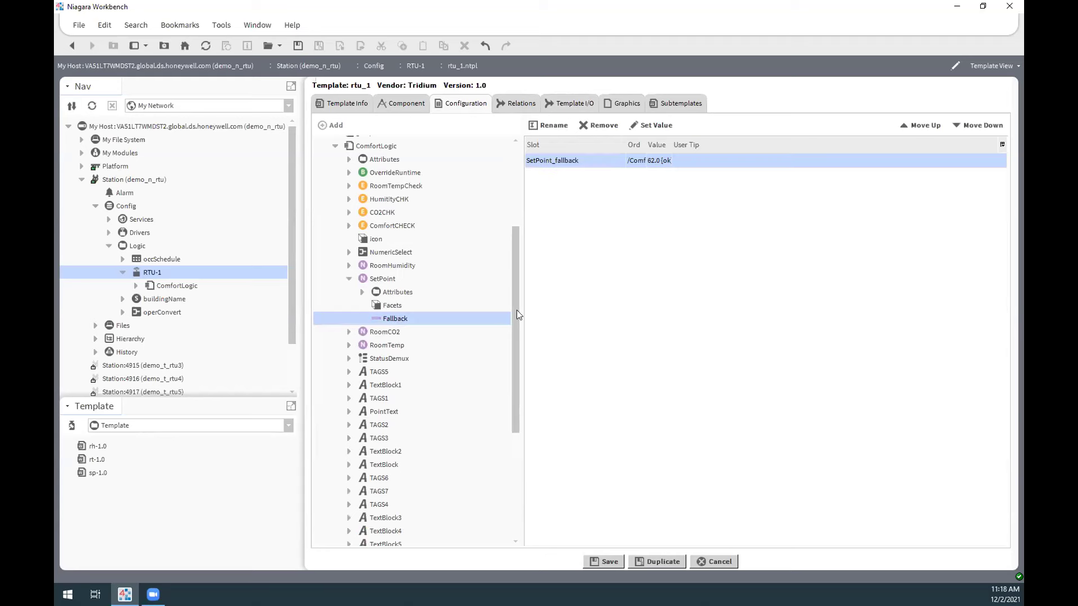
- Rename the SetPoint_fallback configuration property to SetPoint and set its value to 70
double_click(564, 162)
left_click(579, 291)
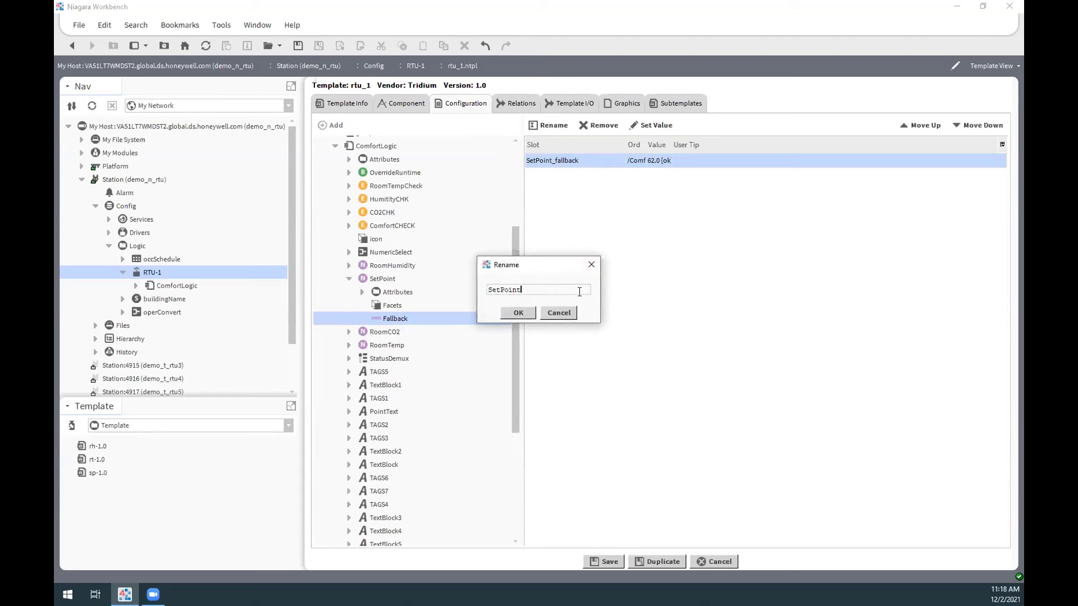
key("Return")
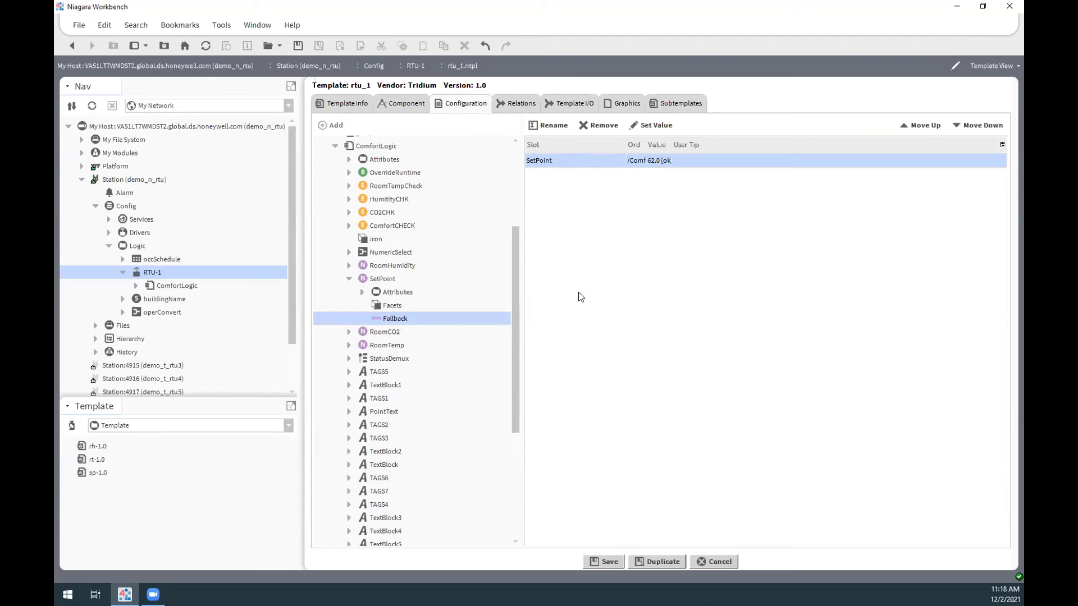
double_click(655, 161)
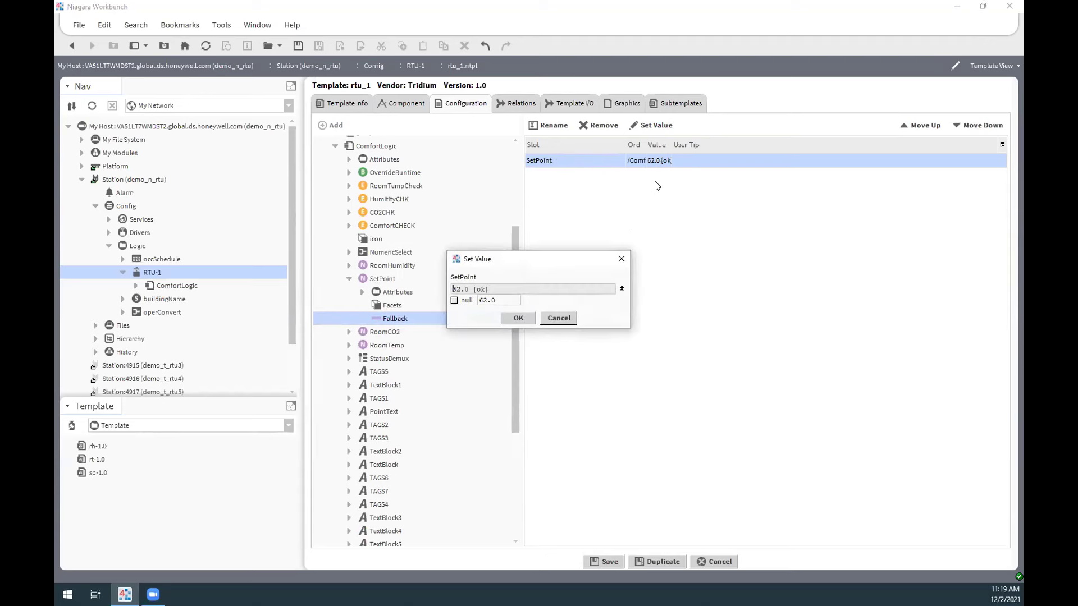
double_click(486, 301)
type("70")
key("Return")
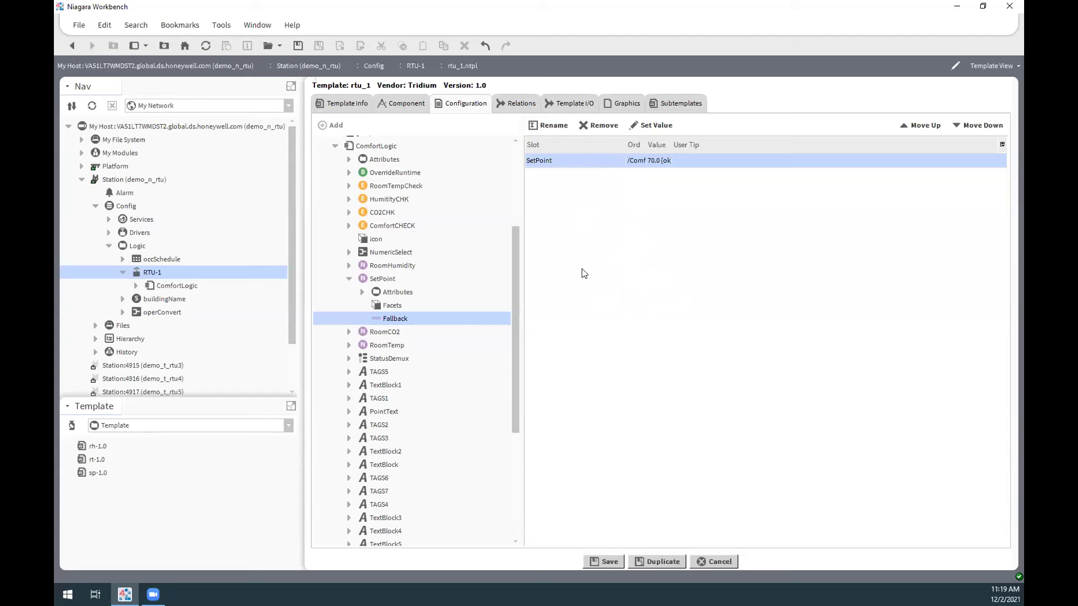
- Convert RoomTemp's direct tags to the hs:tempSensor tag group and save the demoRTU template
left_click(344, 105)
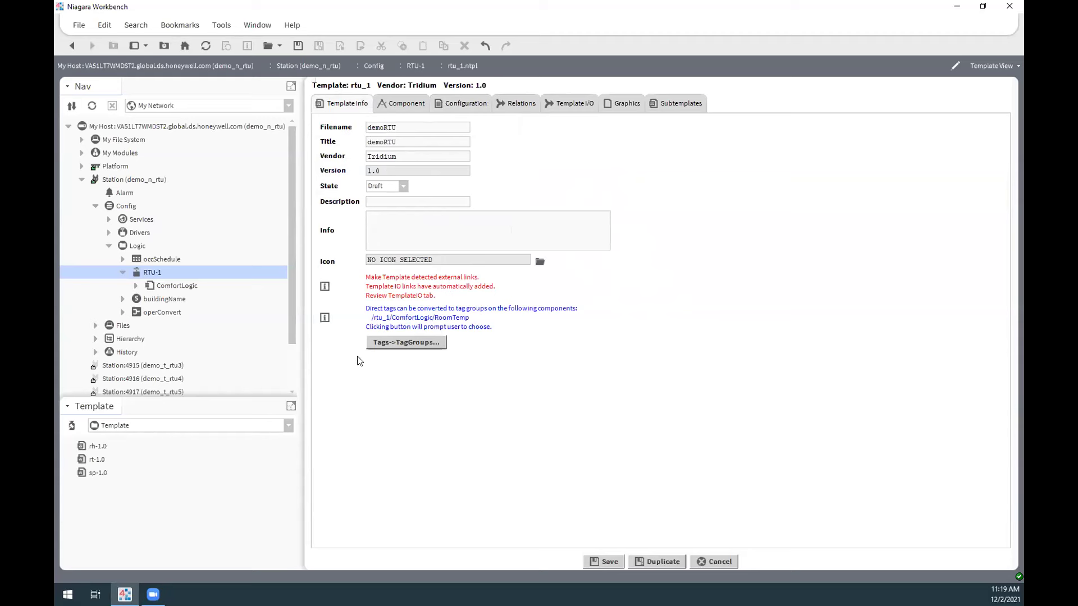
left_click(399, 344)
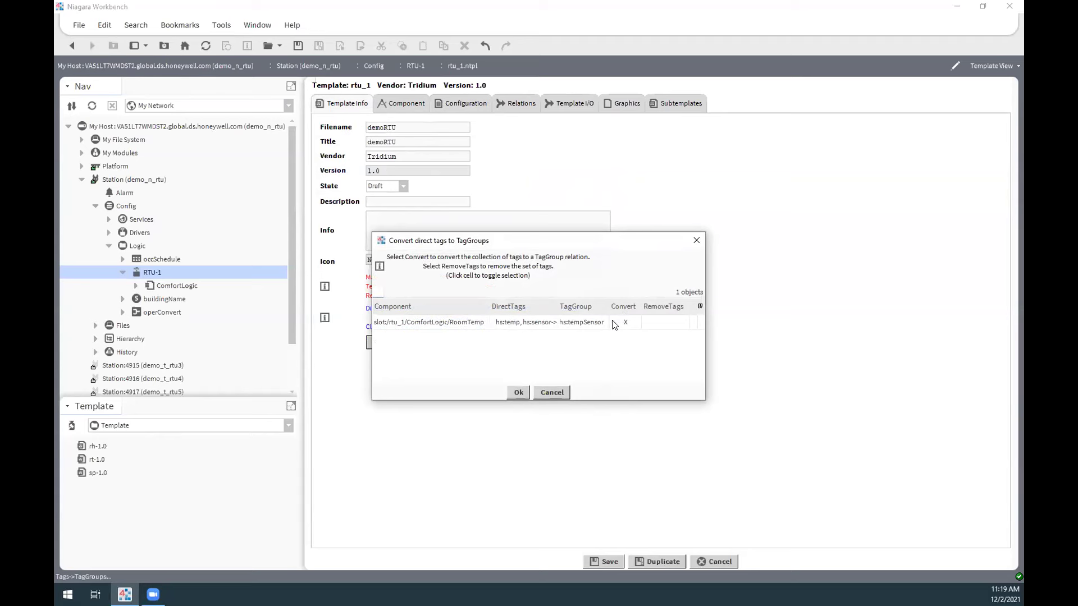
left_click(518, 393)
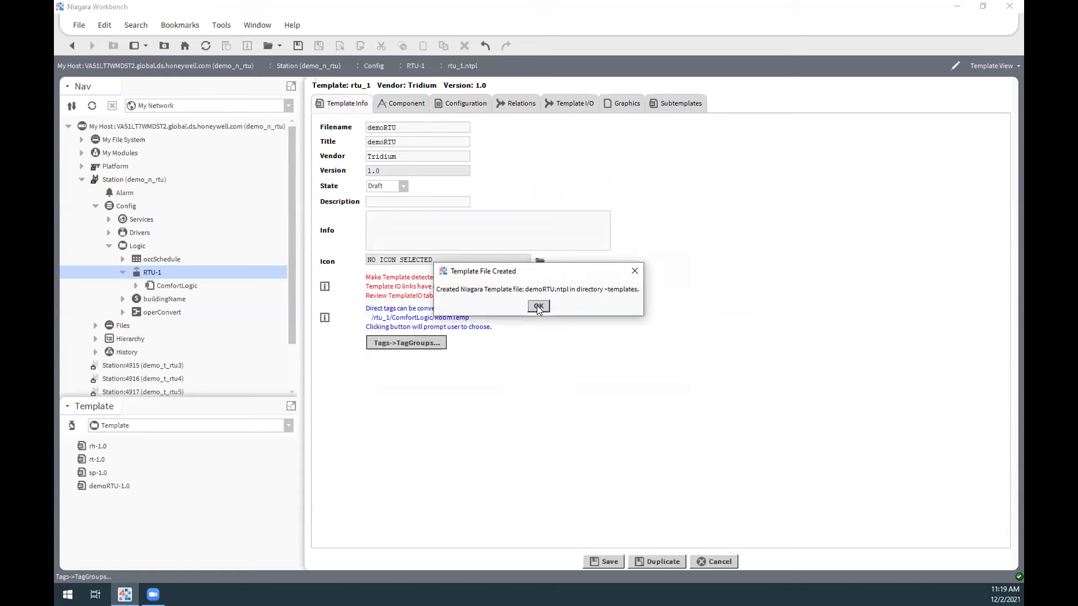
left_click(538, 306)
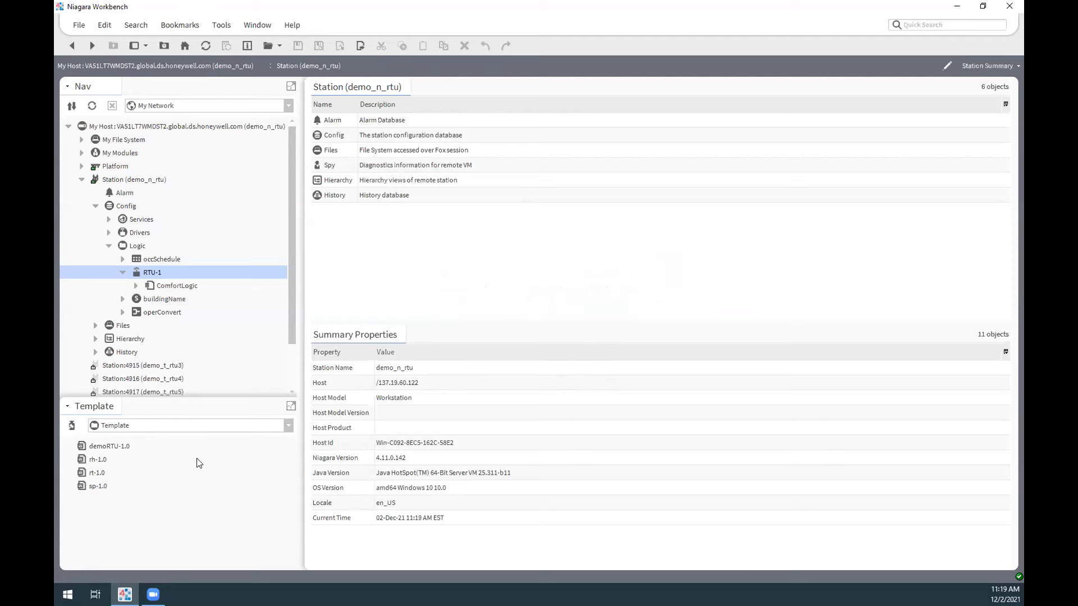
- Open the saved demoRTU-1.0 template to review its template information
left_click(111, 447)
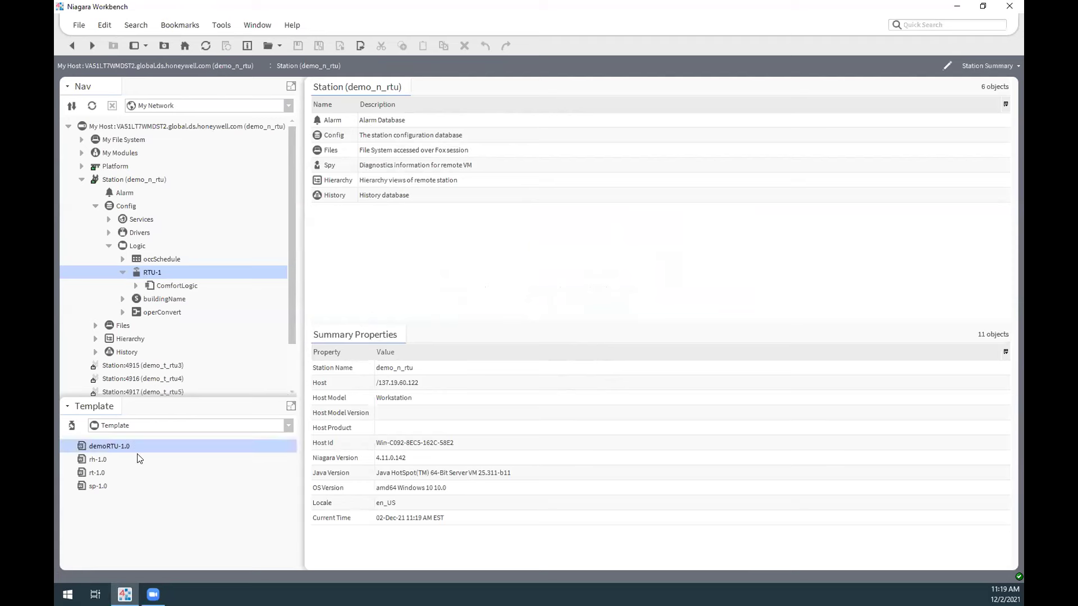
double_click(118, 448)
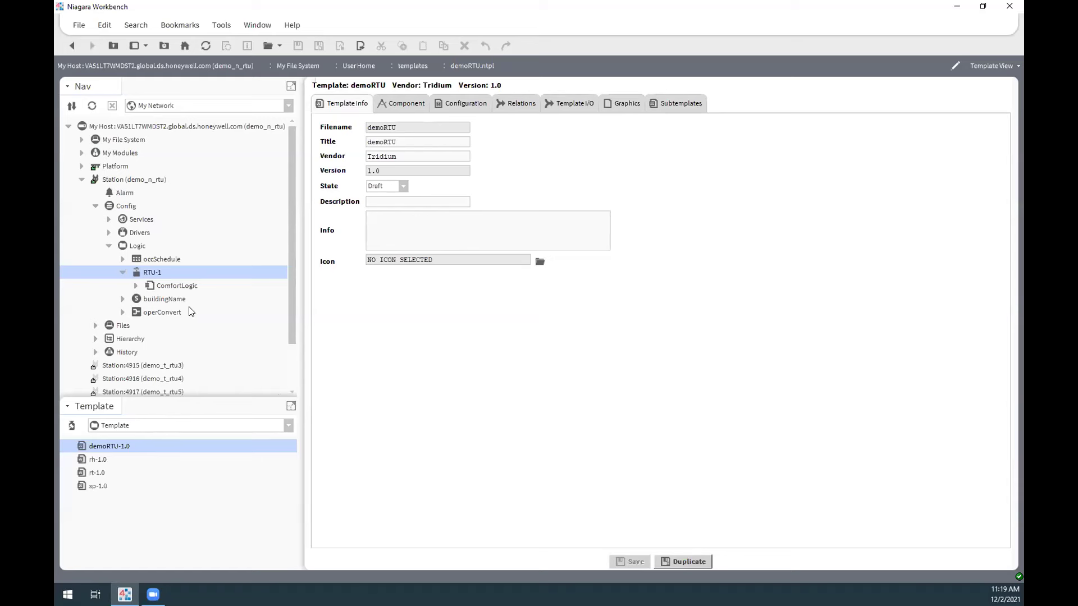
- Connect to station demo_t_rtu1 with the remembered credentials and open the wire sheet of its Demo folder
scroll(190, 312, "down", 2)
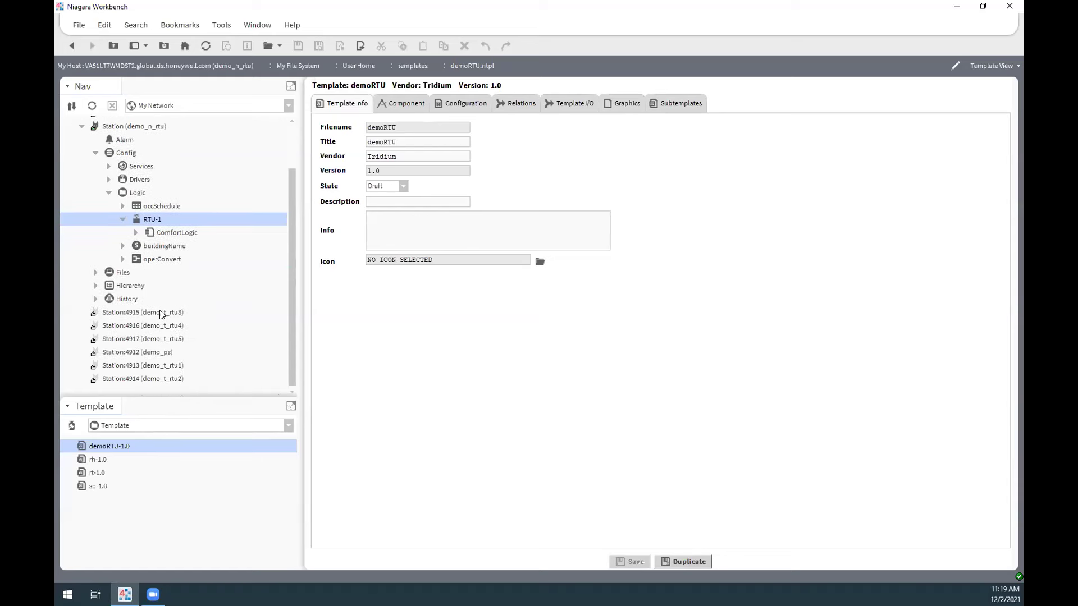
double_click(143, 365)
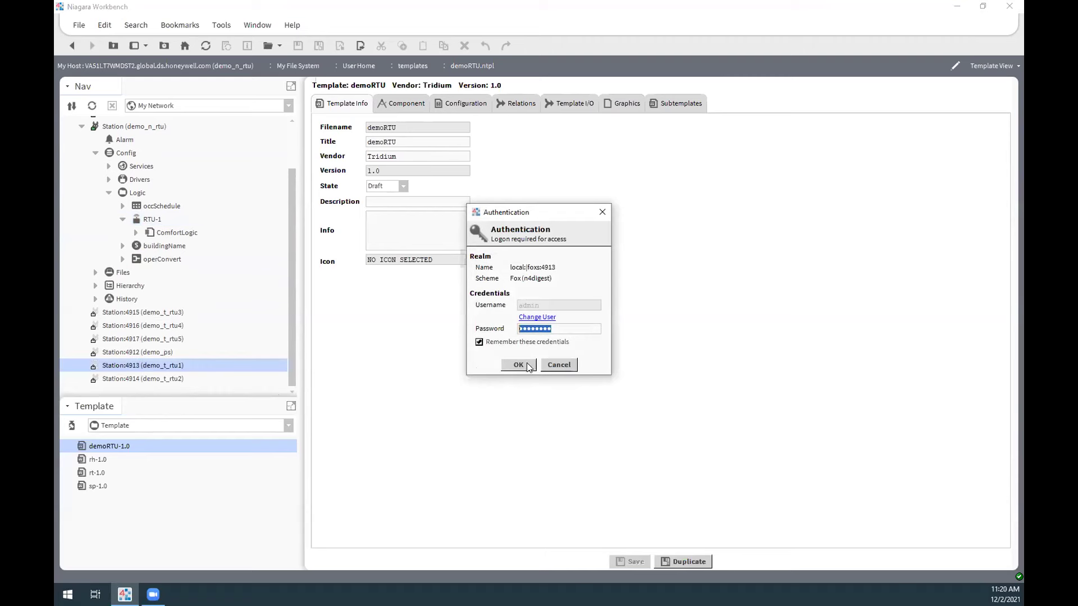
left_click(518, 365)
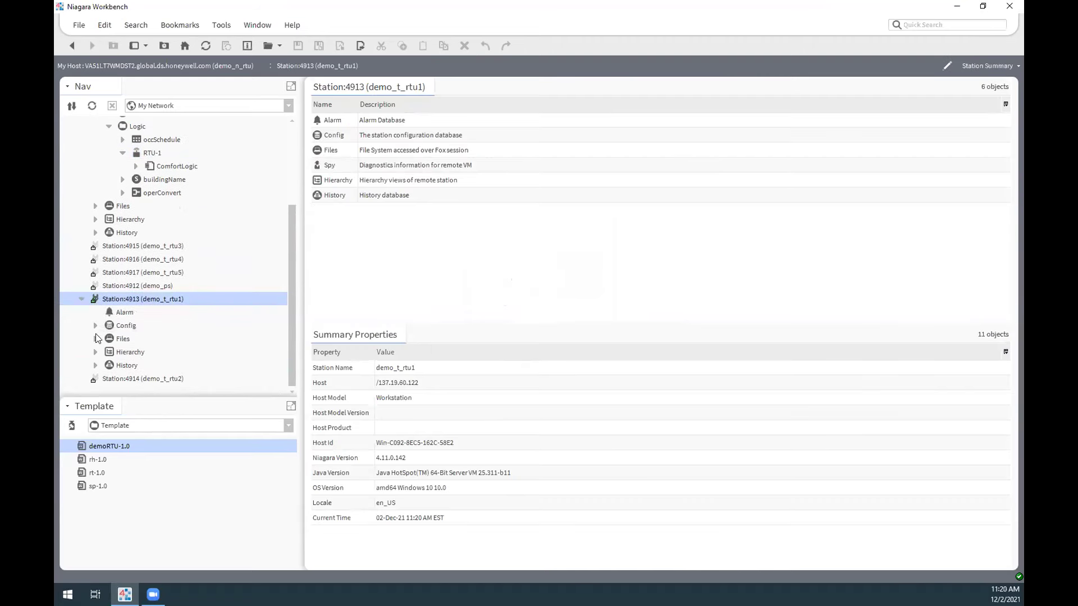
left_click(96, 326)
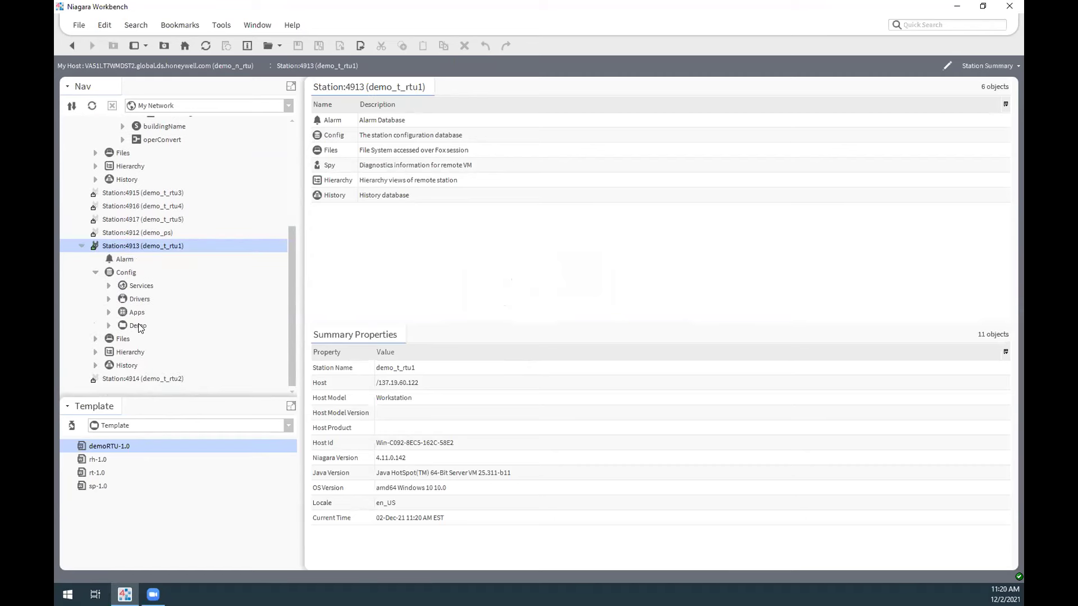
double_click(138, 326)
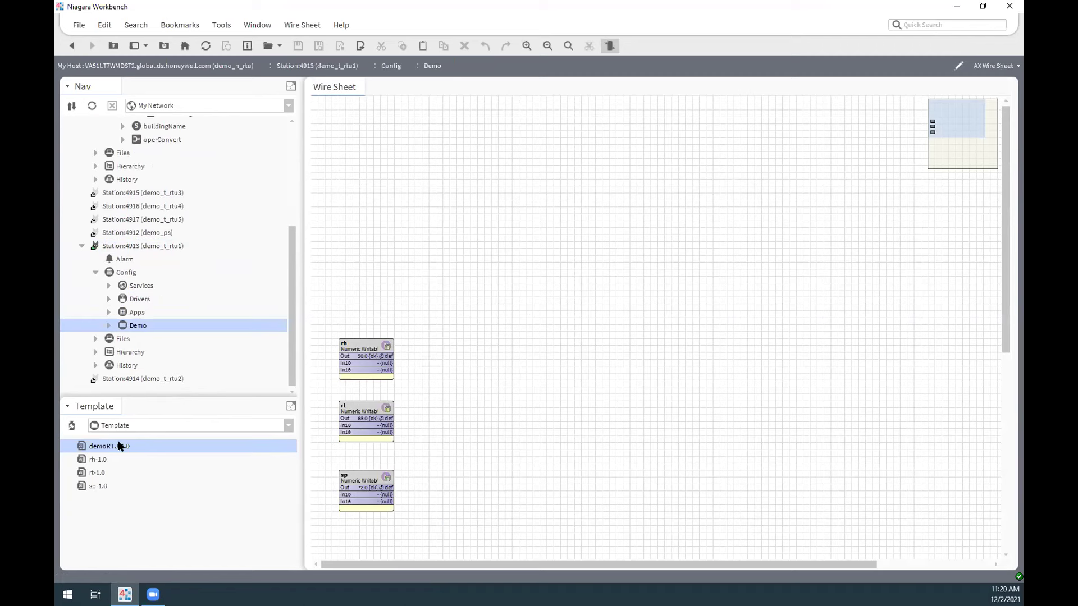
- Deploy the demoRTU template onto the Demo wire sheet as demoRTU, linking RoomHumidity to rh, SetPoint to sp and RoomTemp to rt
left_click_drag(104, 449, 545, 184)
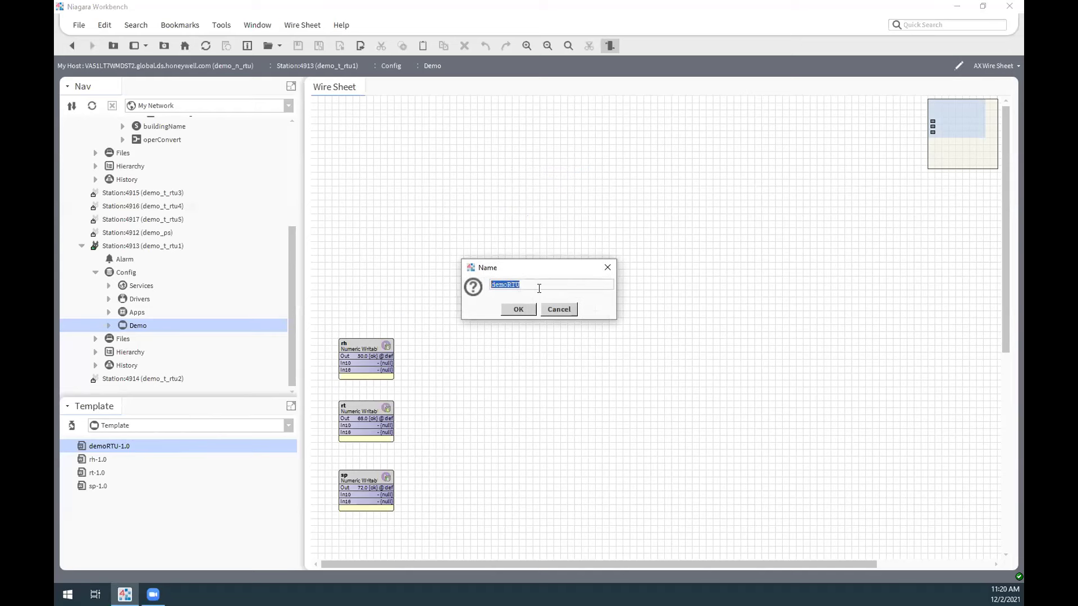
left_click(517, 310)
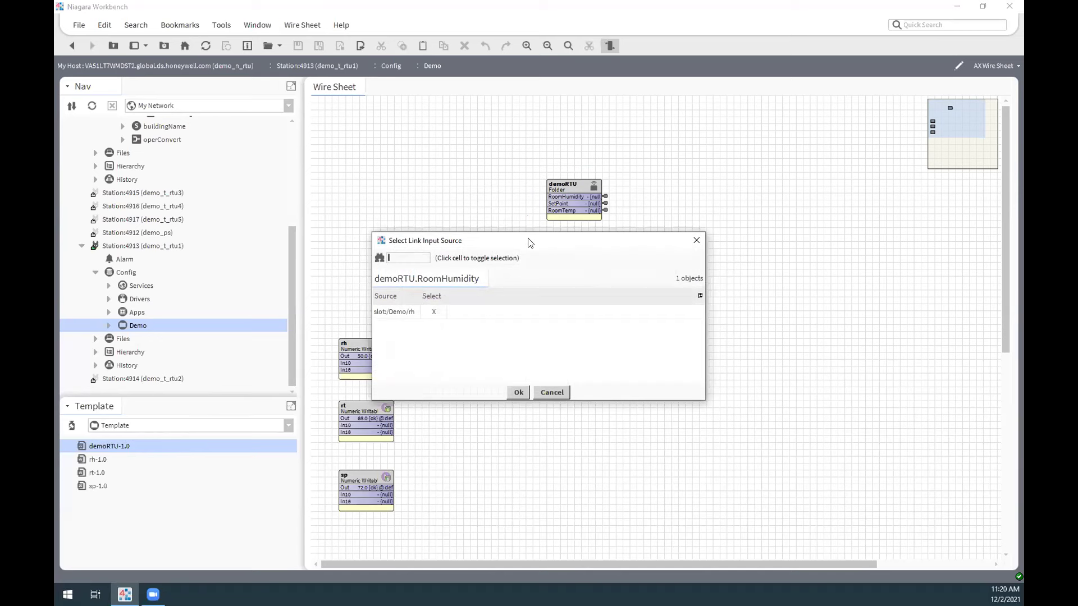
left_click_drag(540, 243, 653, 249)
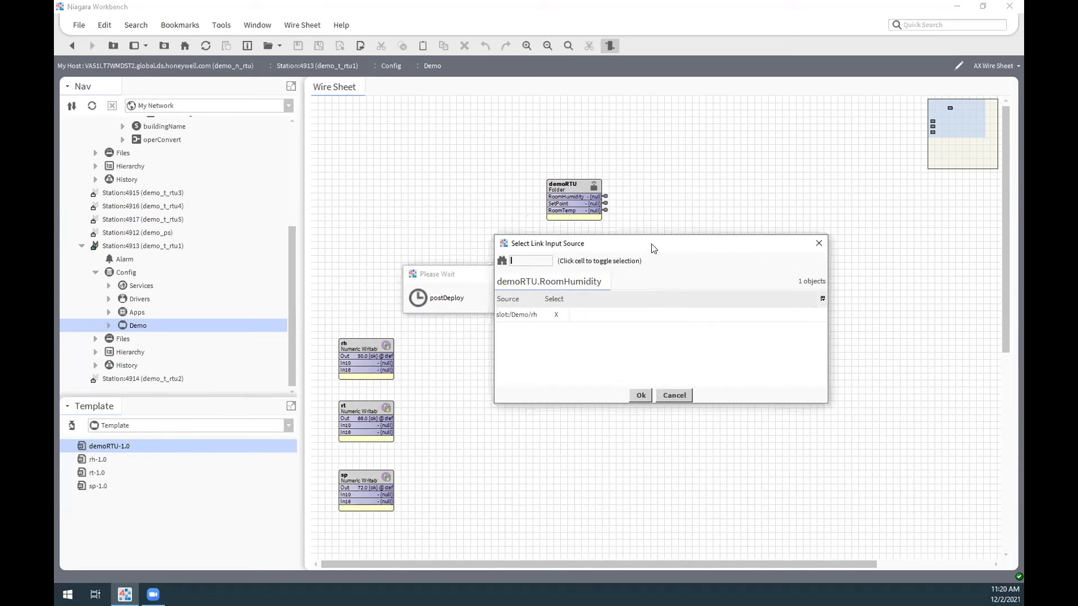
left_click(560, 315)
left_click(643, 398)
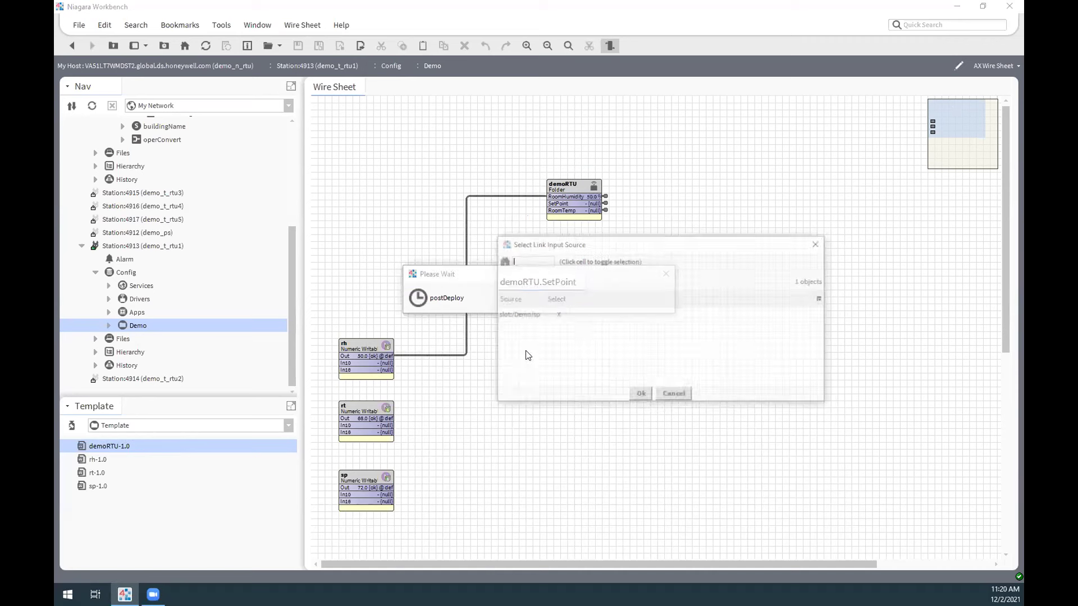
left_click(642, 396)
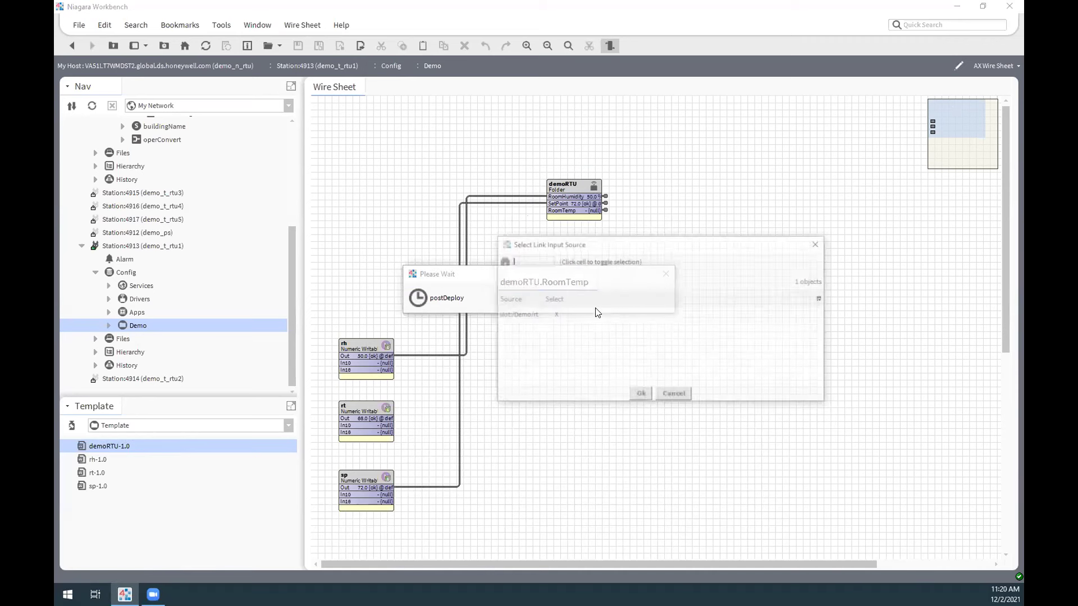
left_click(640, 393)
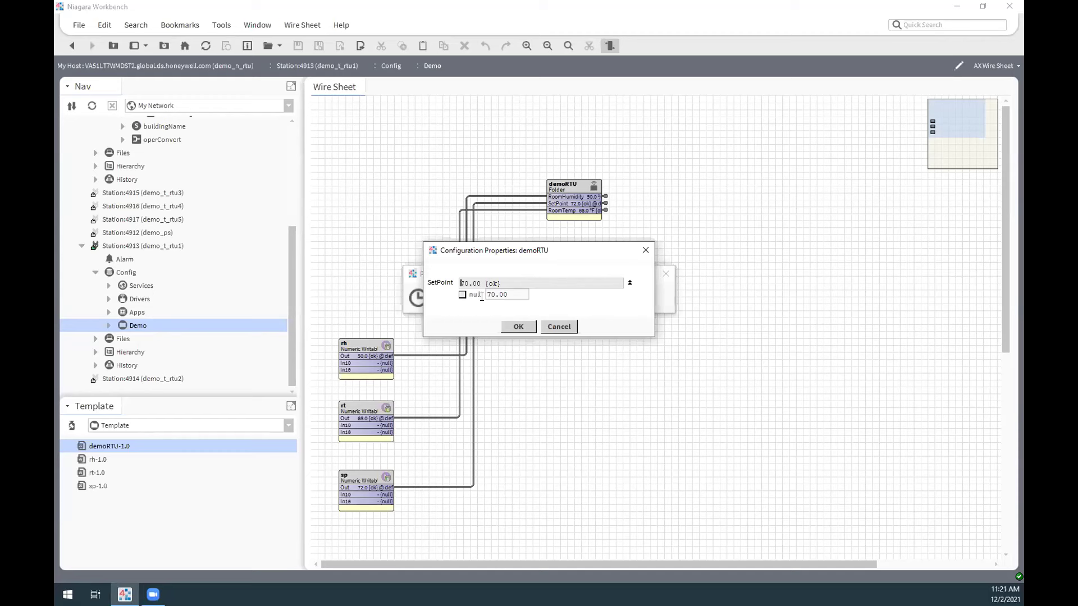
- Set the deployed template's SetPoint configuration property to 72 and finish the deployment
double_click(492, 295)
left_click(493, 296)
left_click(522, 328)
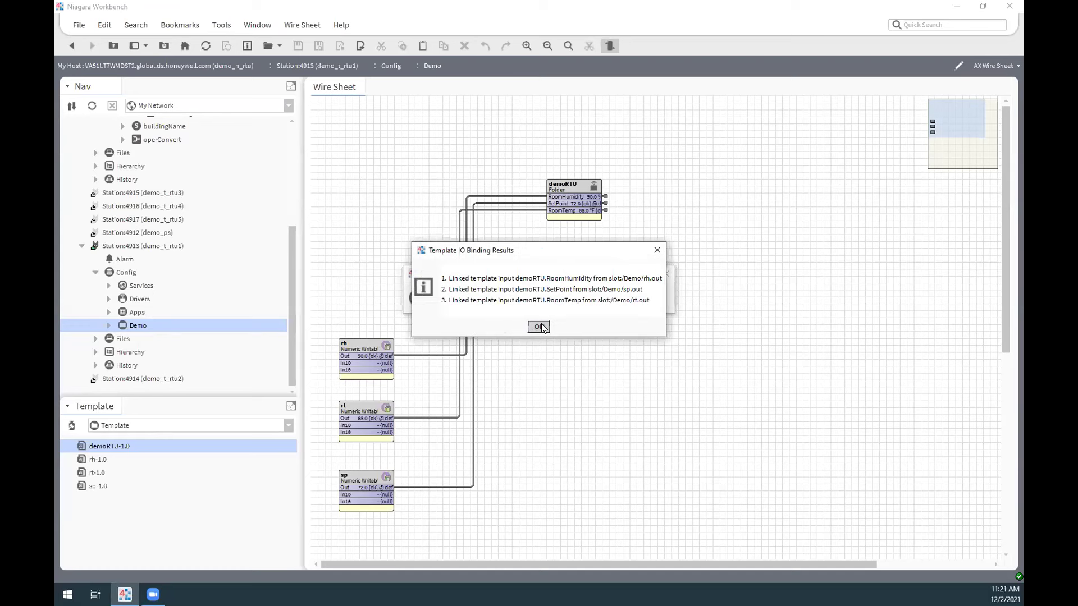
left_click(539, 327)
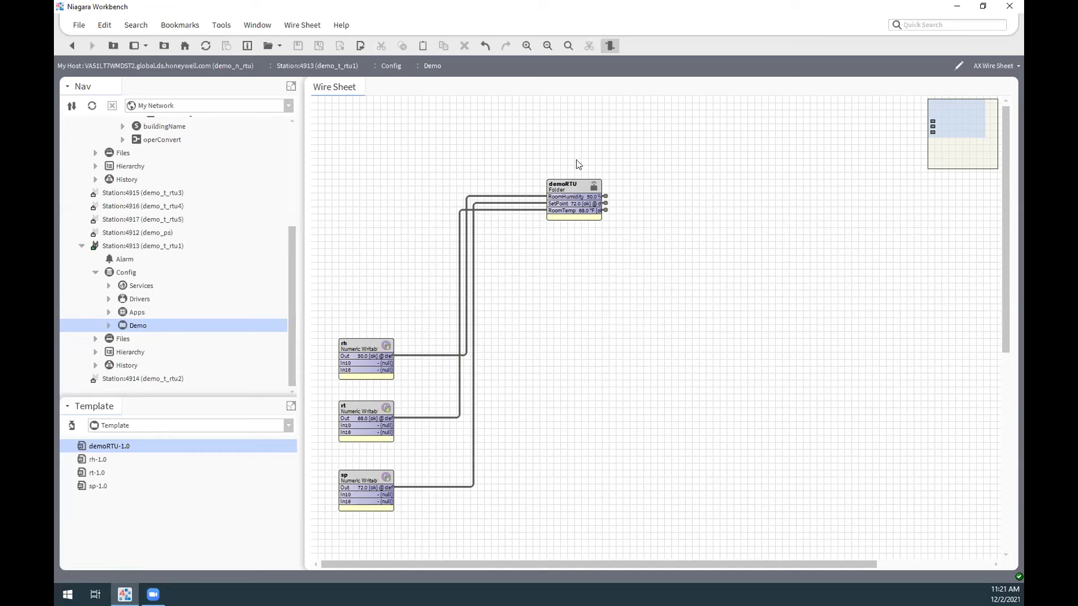
- View the controller graphic of the deployed demoRTU component and return to the Demo wire sheet
double_click(574, 190)
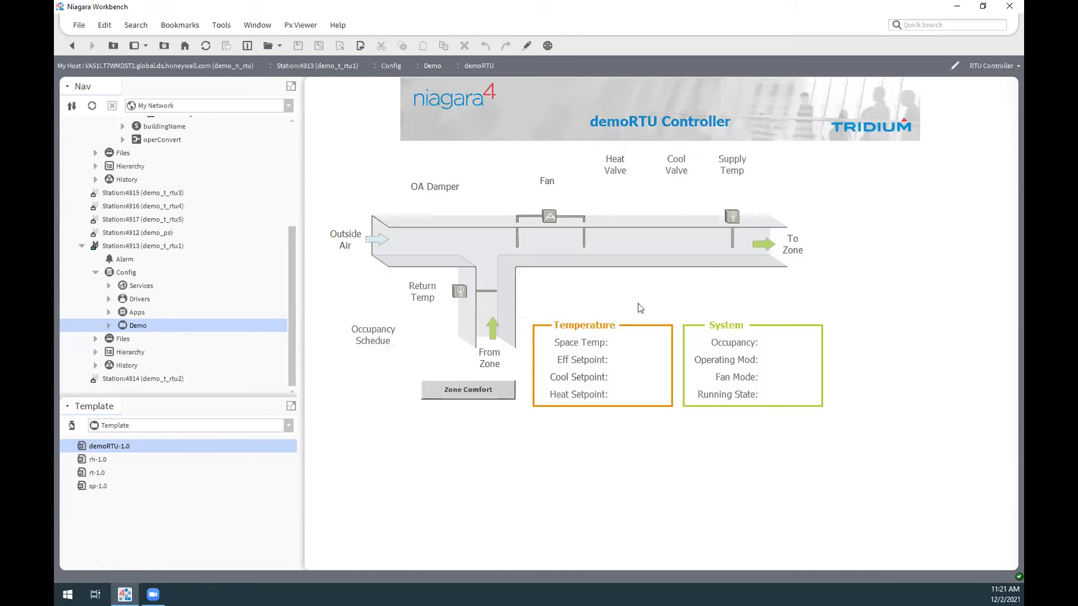
double_click(128, 328)
- Open the property sheet of the SetPoint point in demoRTU's ComfortLogic to check its Fallback value
left_click(109, 325)
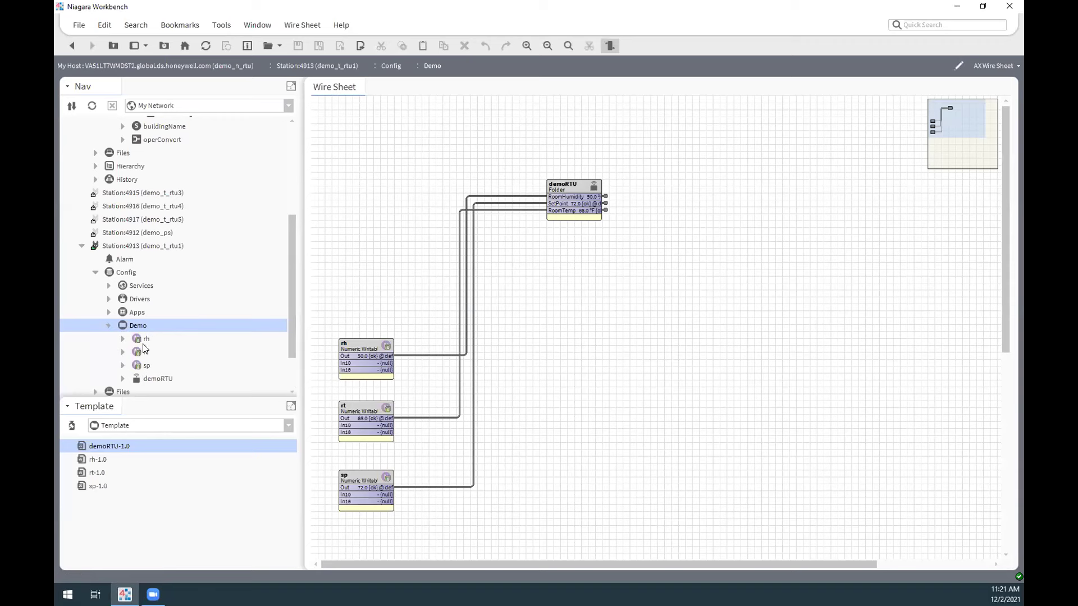
scroll(145, 349, "down", 1)
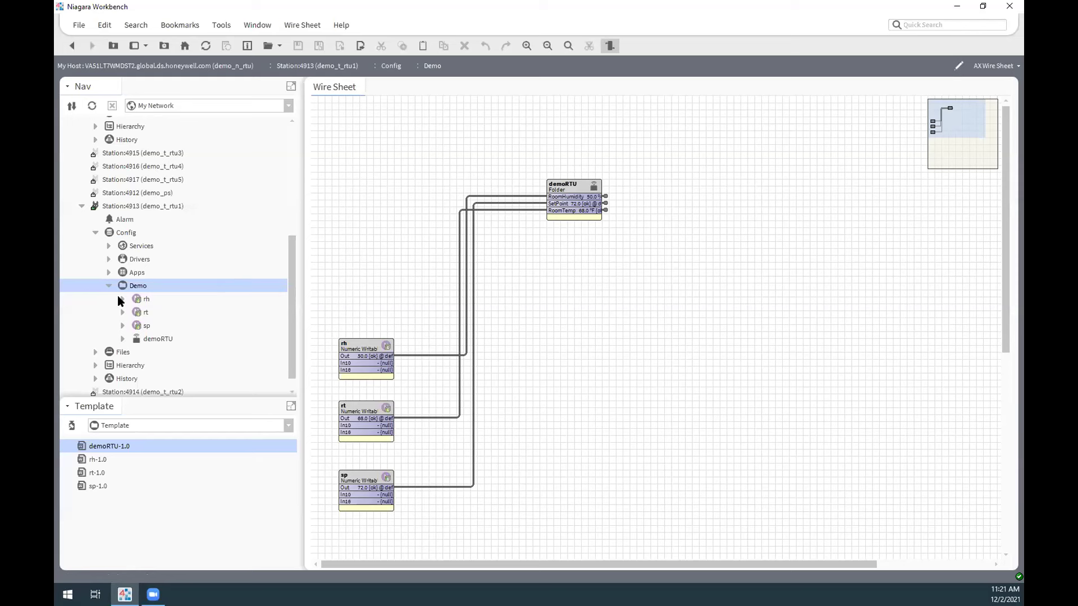
left_click(123, 340)
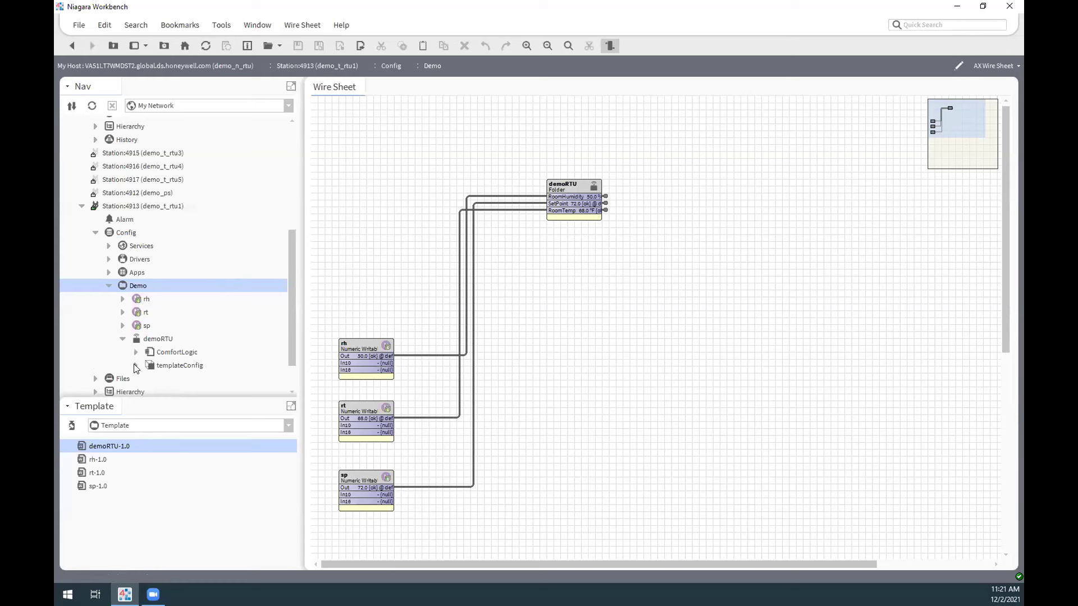
left_click(136, 352)
scroll(143, 353, "down", 4)
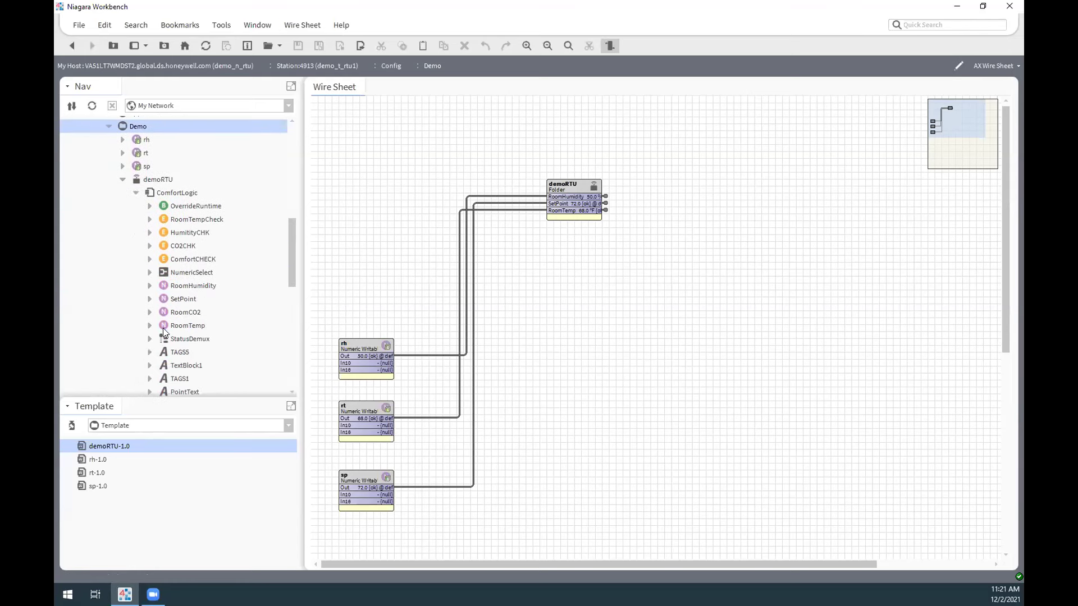
left_click(149, 299)
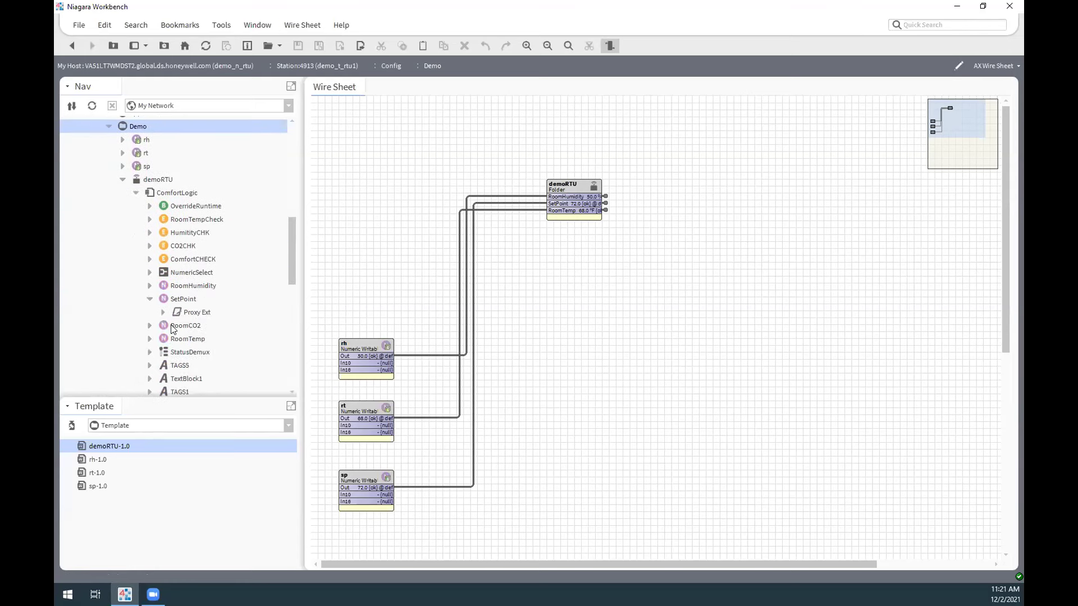
double_click(175, 299)
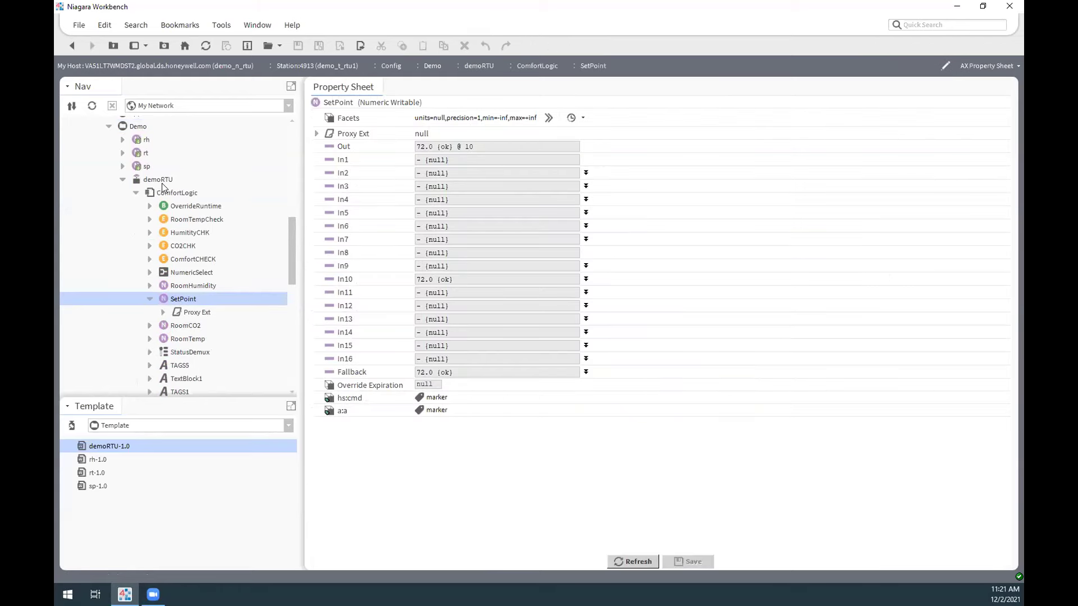
- Set the SetPoint property in demoRTU's templateConfig to 75 and save the change
left_click(135, 193)
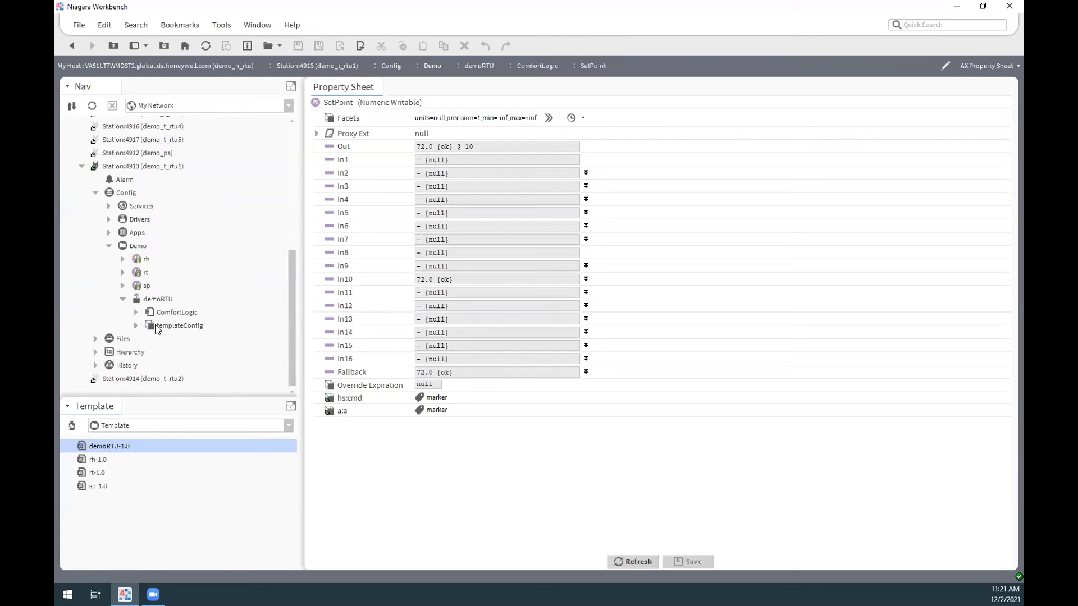
left_click(187, 329)
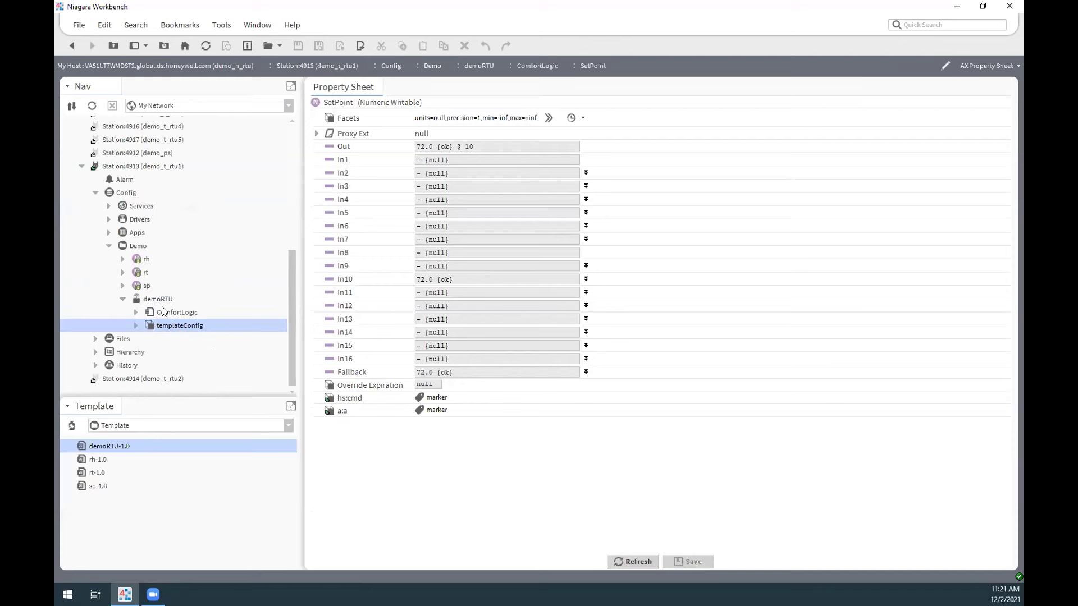
double_click(187, 327)
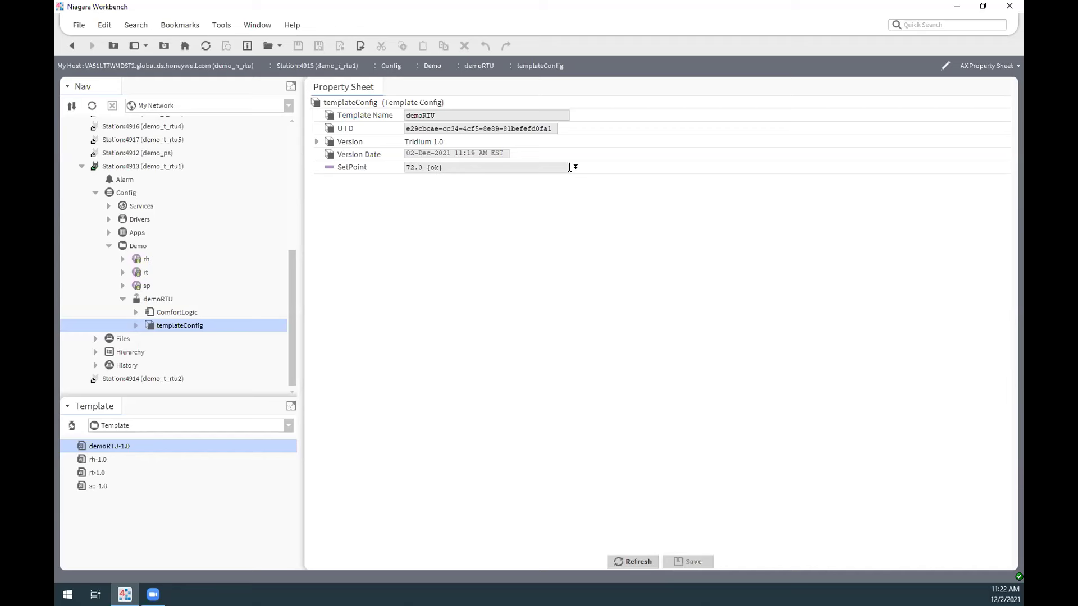
left_click(576, 167)
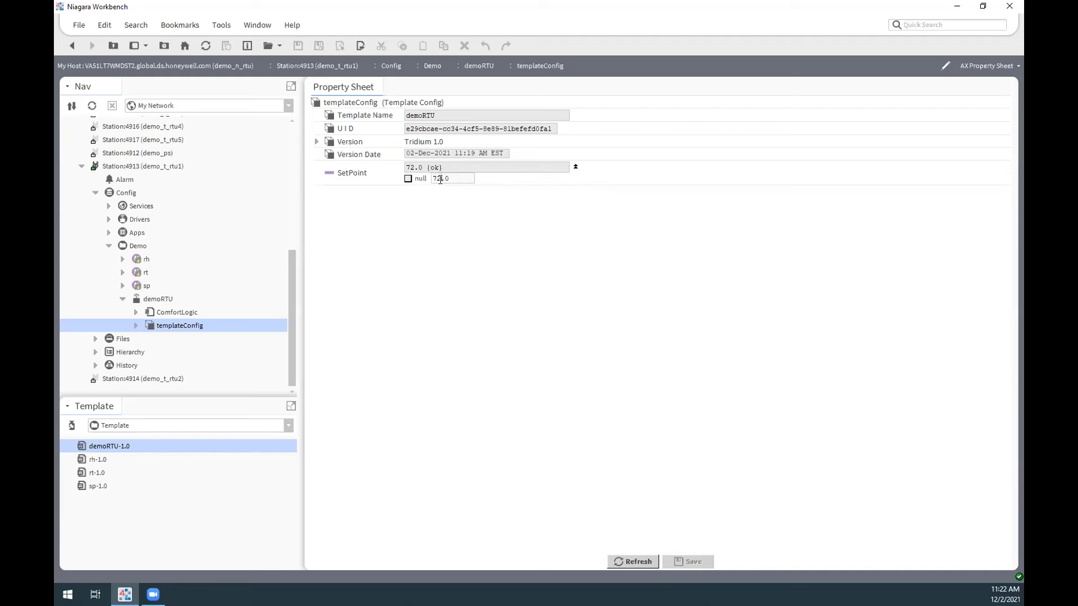
type("5")
left_click(703, 562)
- Check the Fallback value of the SetPoint point inside demoRTU's ComfortLogic folder
left_click(136, 312)
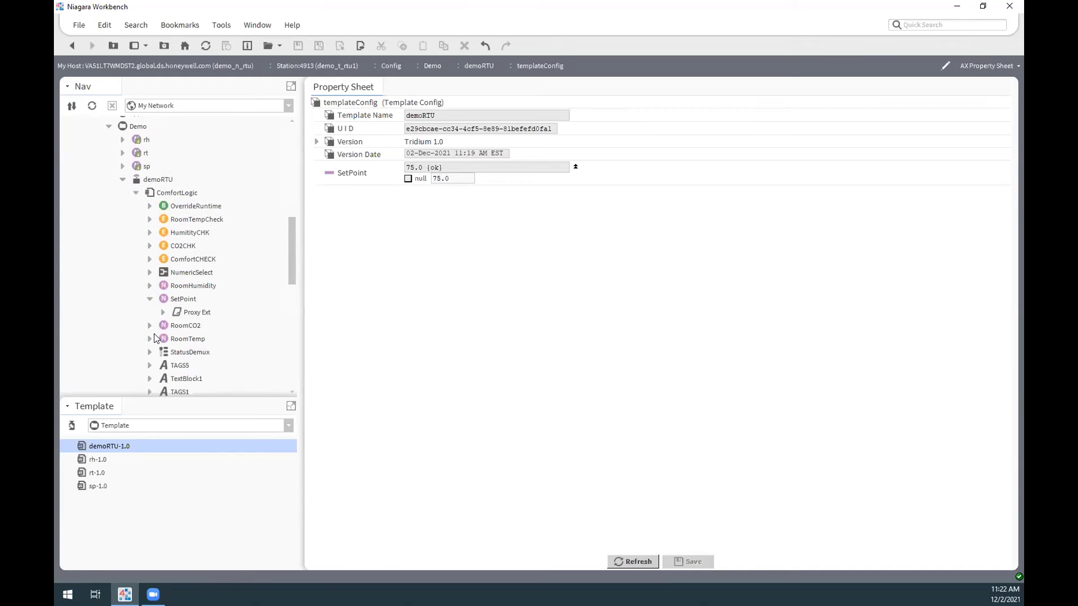
scroll(155, 337, "down", 2)
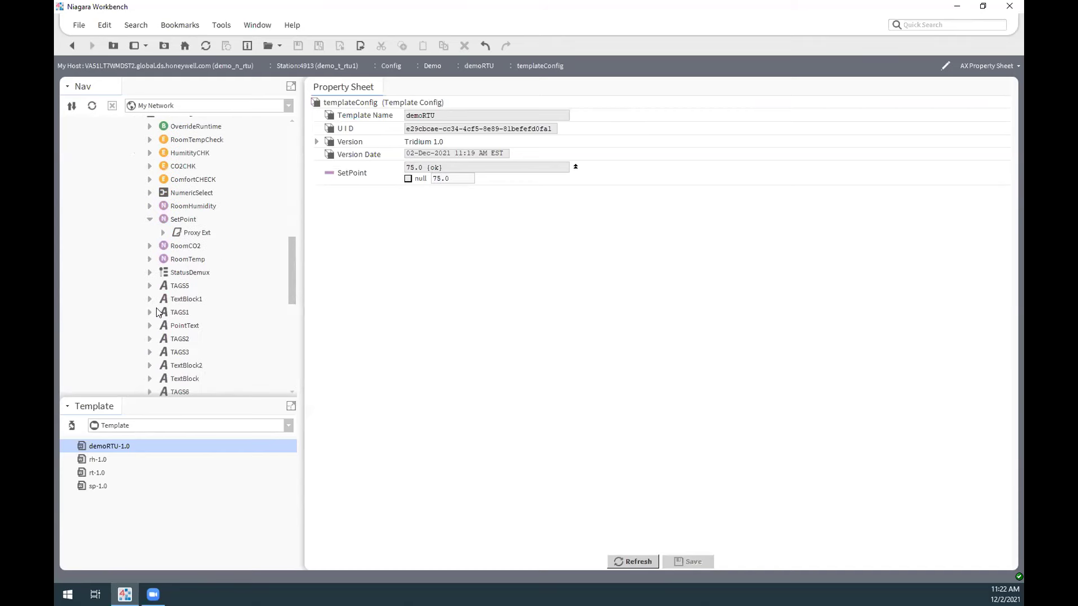
double_click(193, 221)
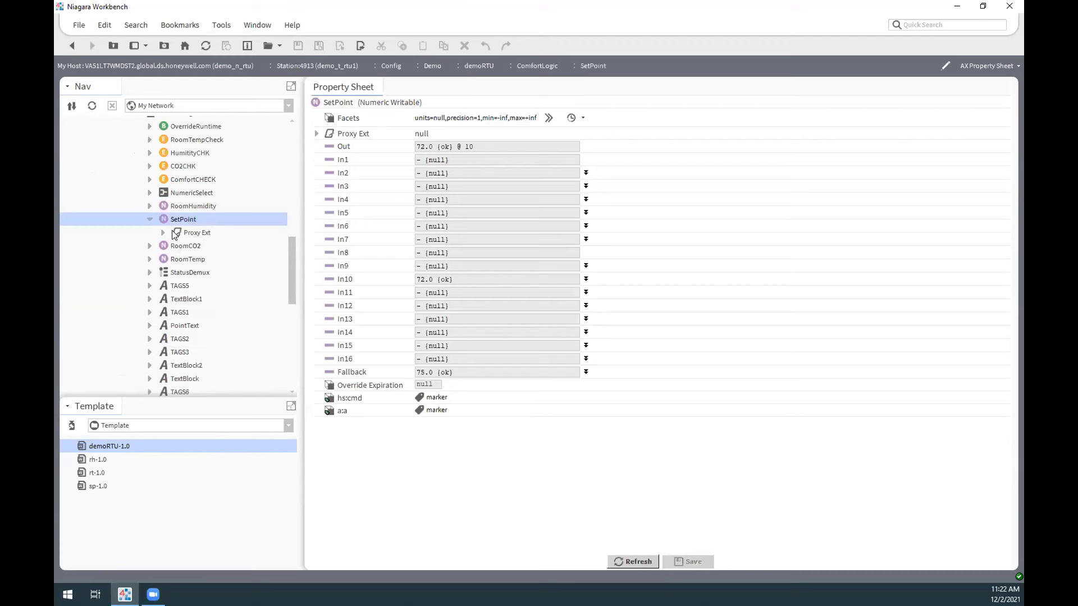
- Review demoRTU's templateConfig properties and controller graphic, and return to the Demo wire sheet
scroll(174, 233, "up", 2)
left_click(136, 194)
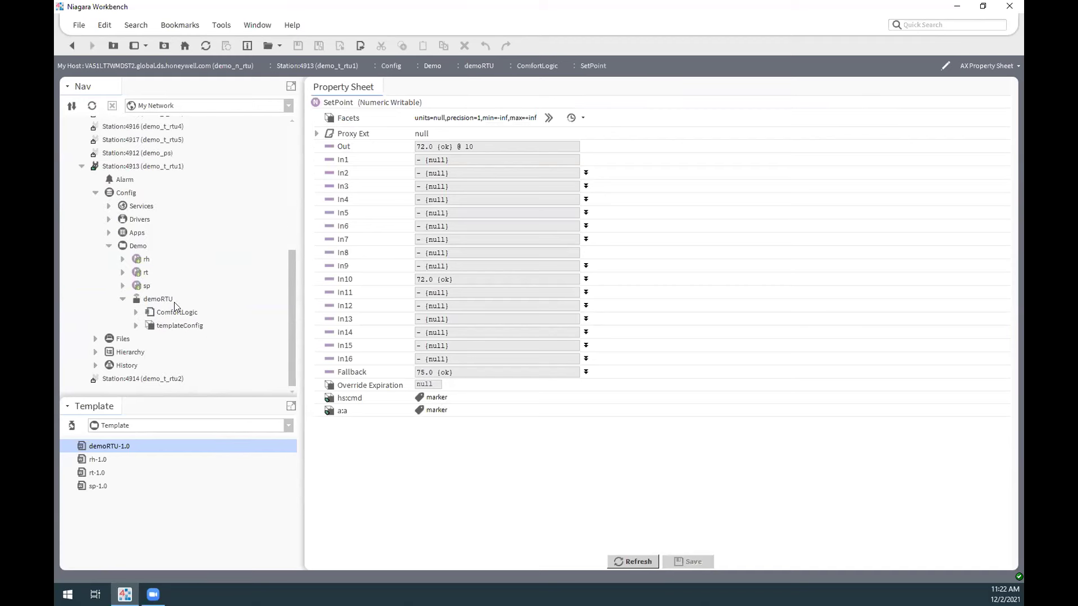
double_click(170, 327)
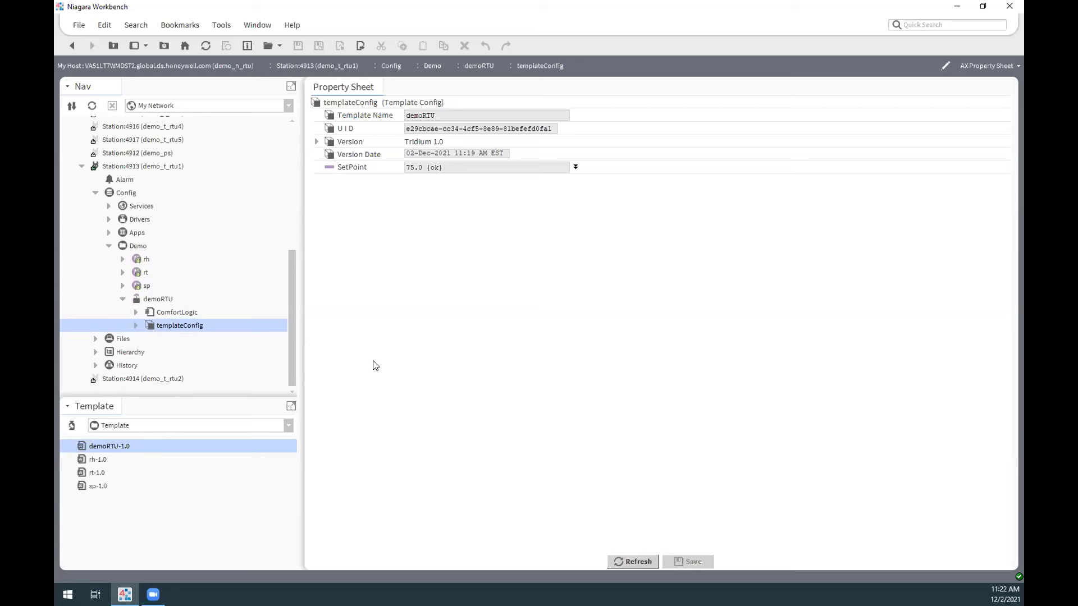
double_click(142, 302)
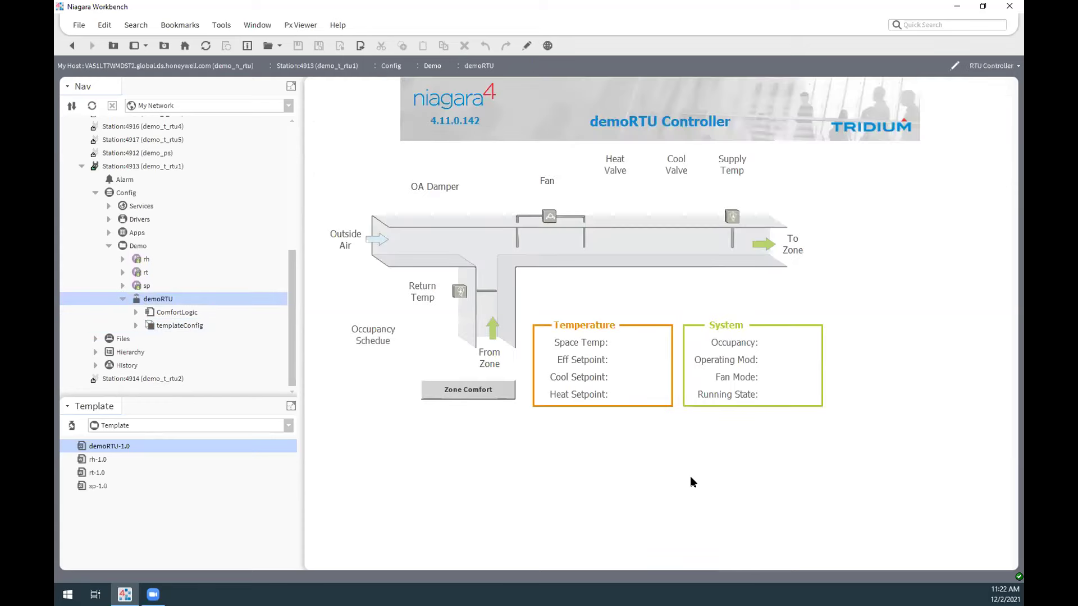
left_click(137, 249)
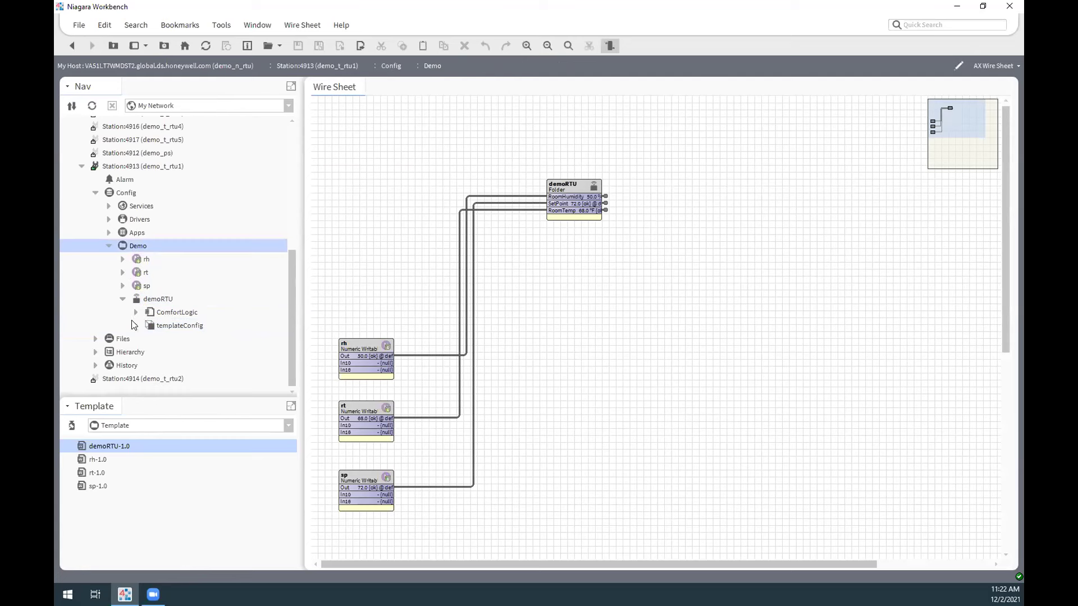
- Export the configs of the demoRTU-1.0 template to demoRTU.xlsx in the templates folder without encryption
right_click(99, 447)
mouse_move(101, 453)
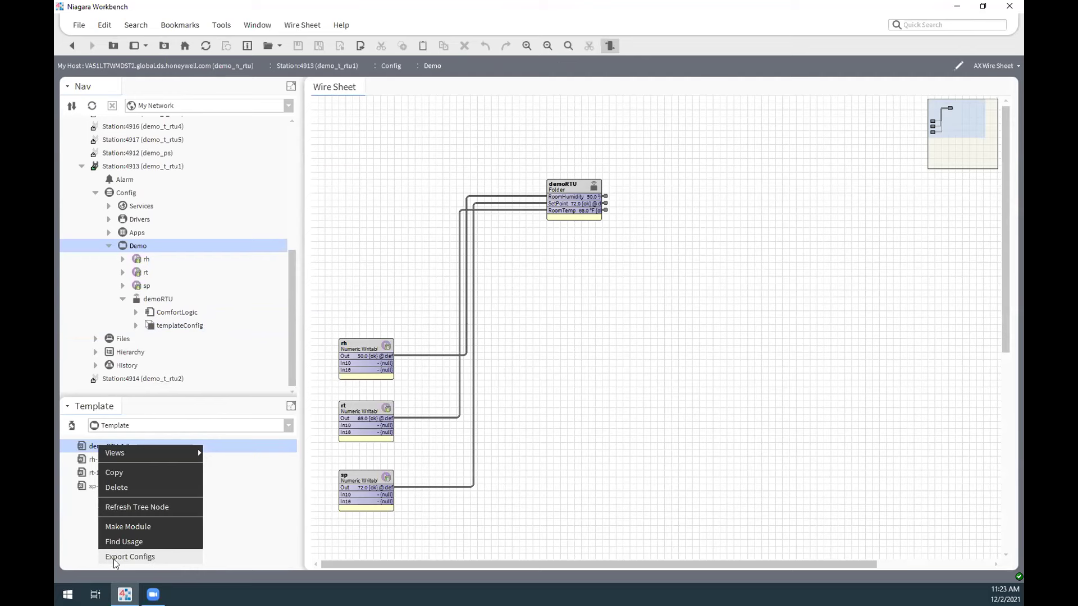
left_click(142, 557)
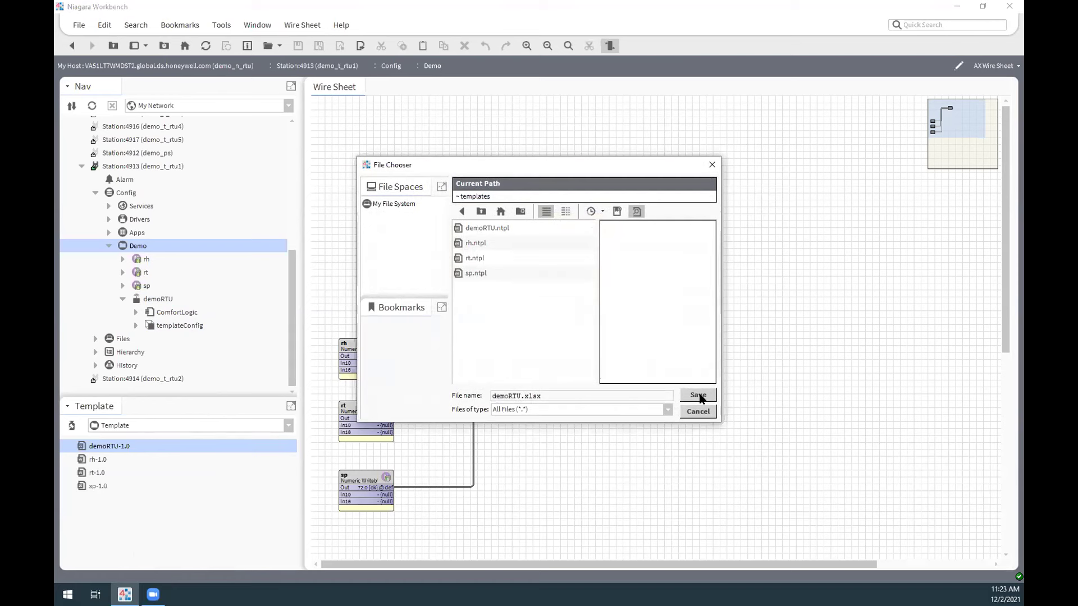
left_click(700, 396)
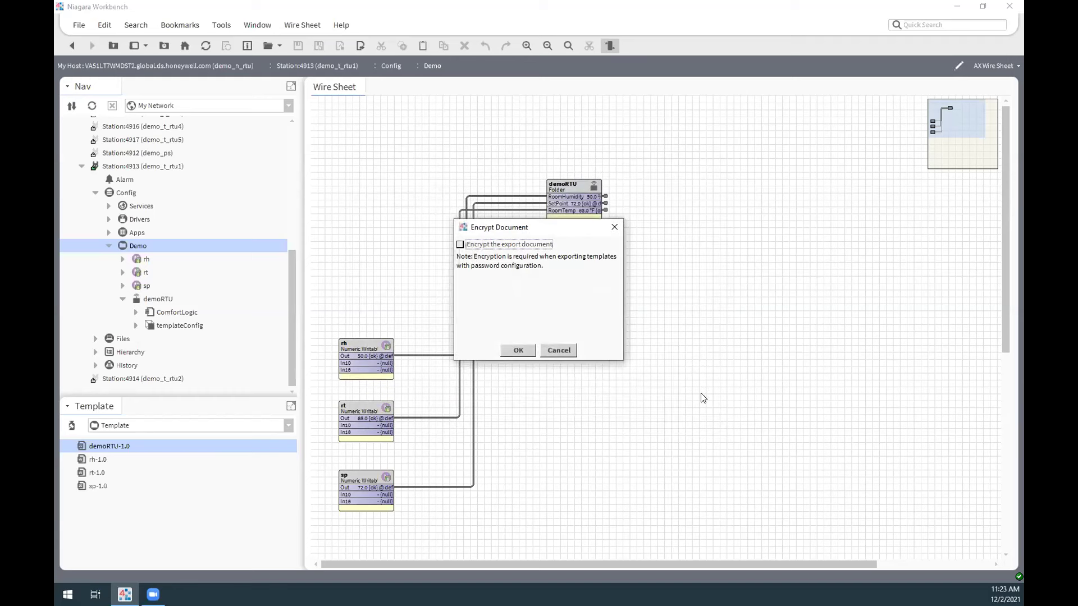
left_click(522, 353)
left_click(553, 316)
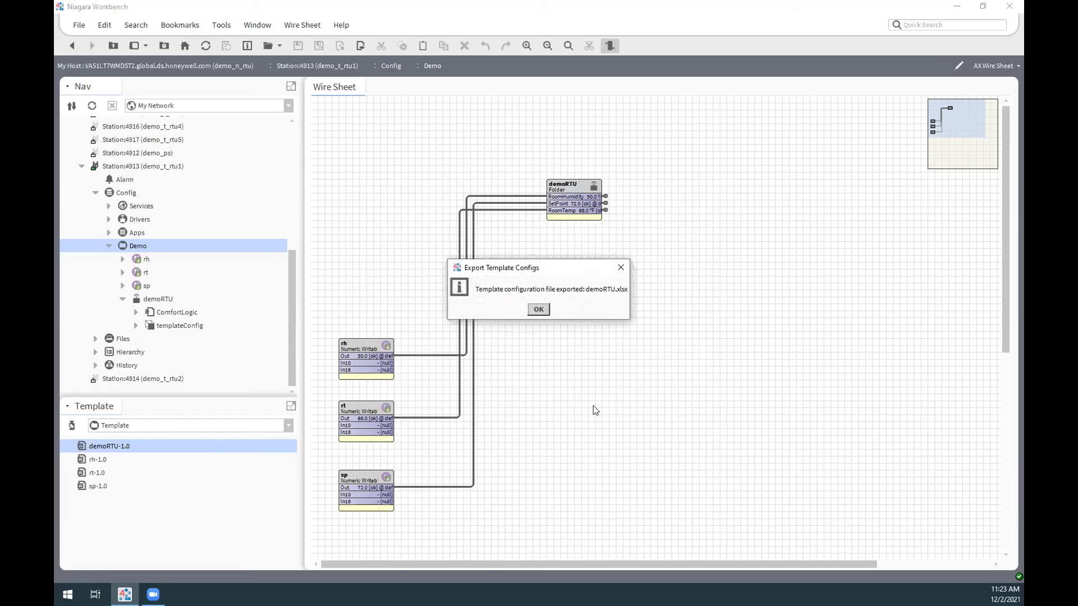
left_click(539, 310)
left_click(541, 310)
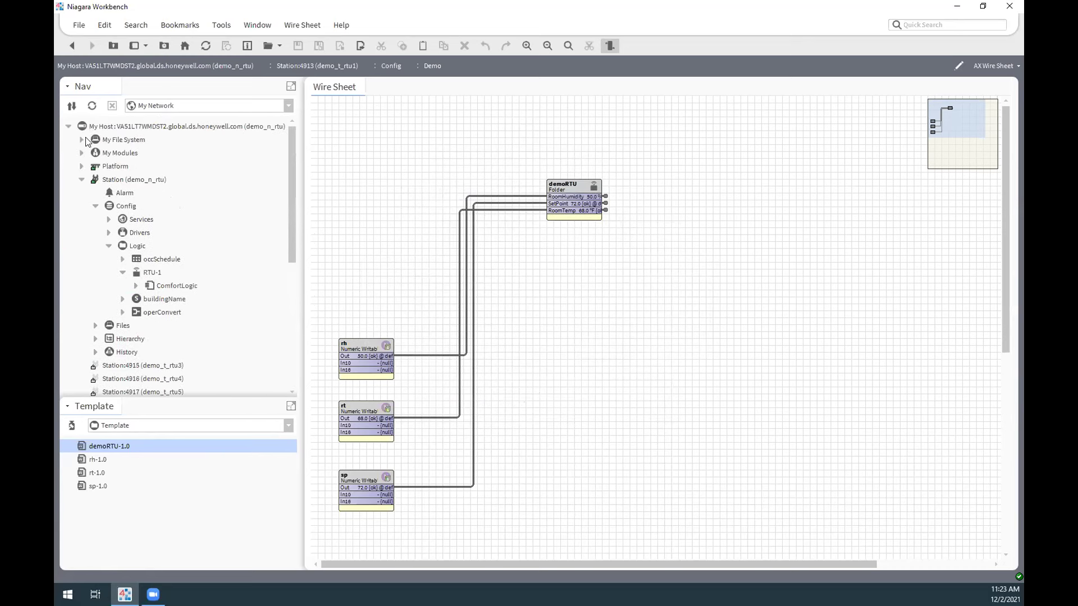
- Open demoRTU.xlsx from the User Home templates folder in its external application, Excel
left_click(81, 140)
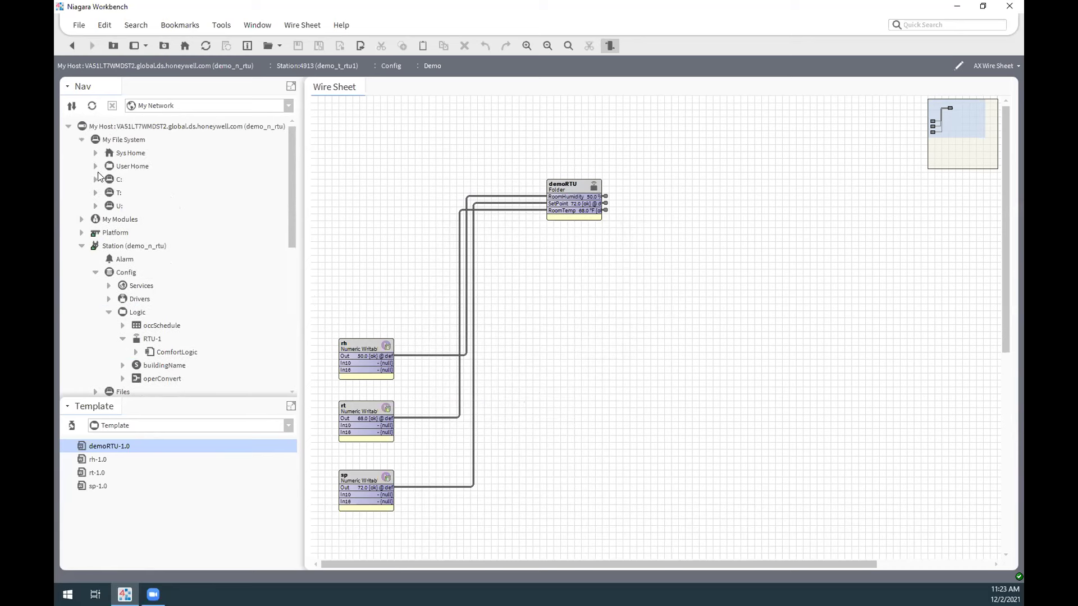
left_click(95, 167)
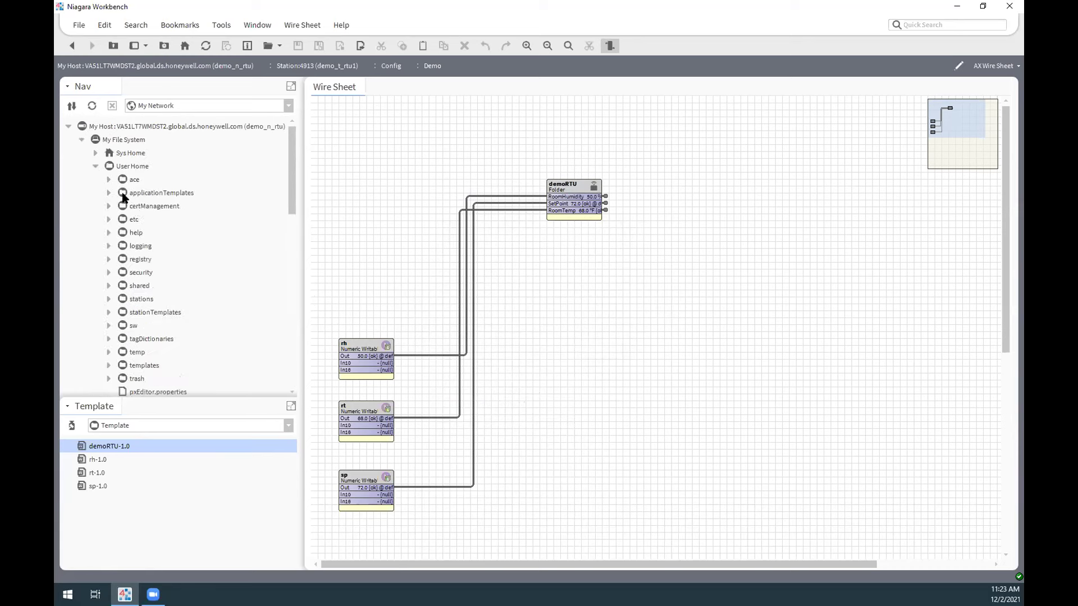
scroll(123, 223, "down", 2)
left_click(146, 286)
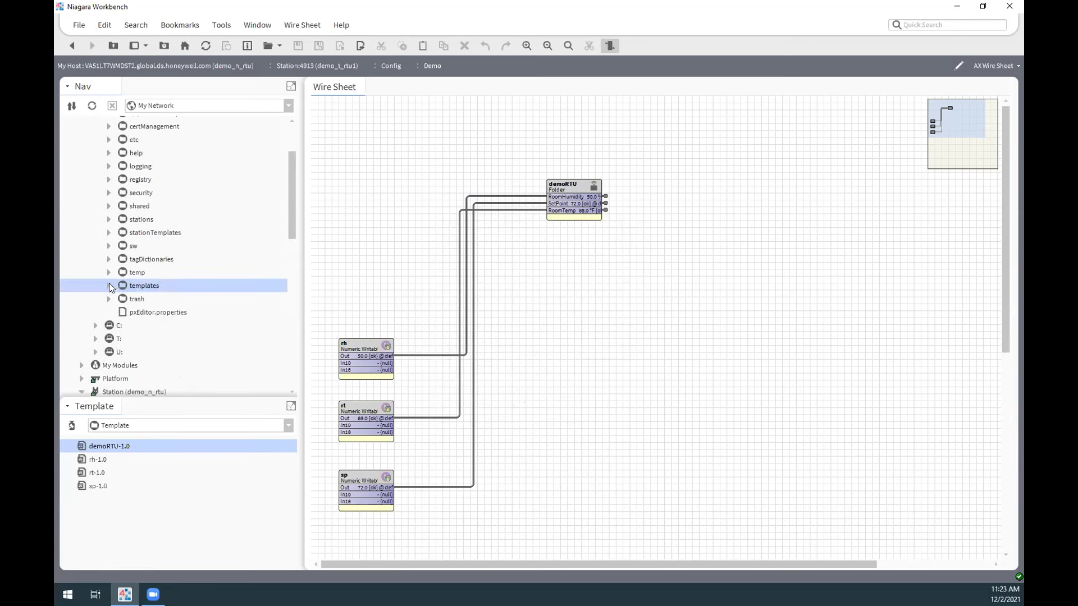
double_click(129, 287)
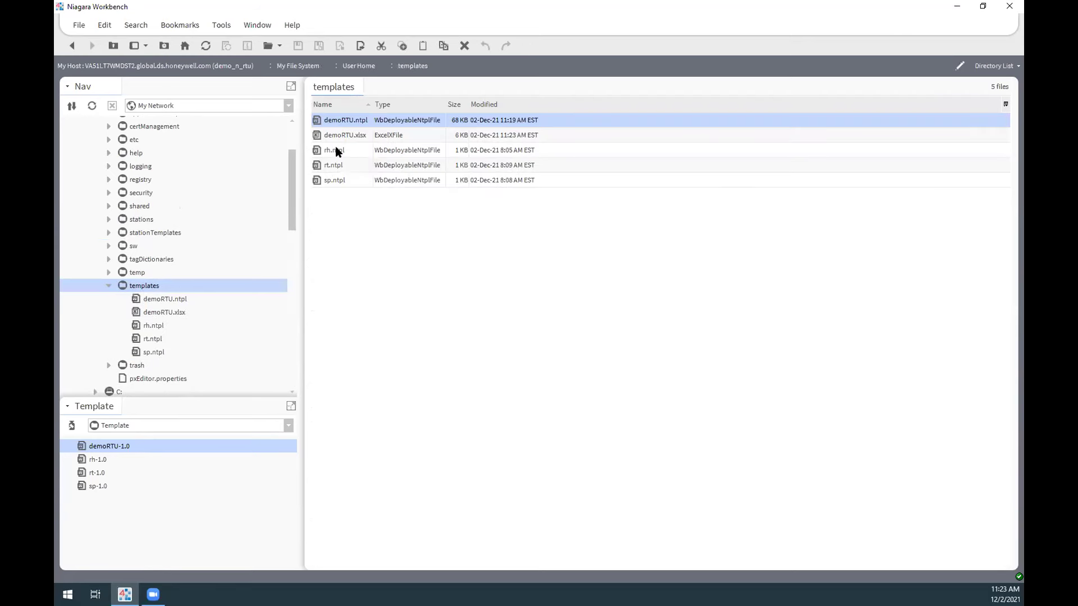
double_click(361, 136)
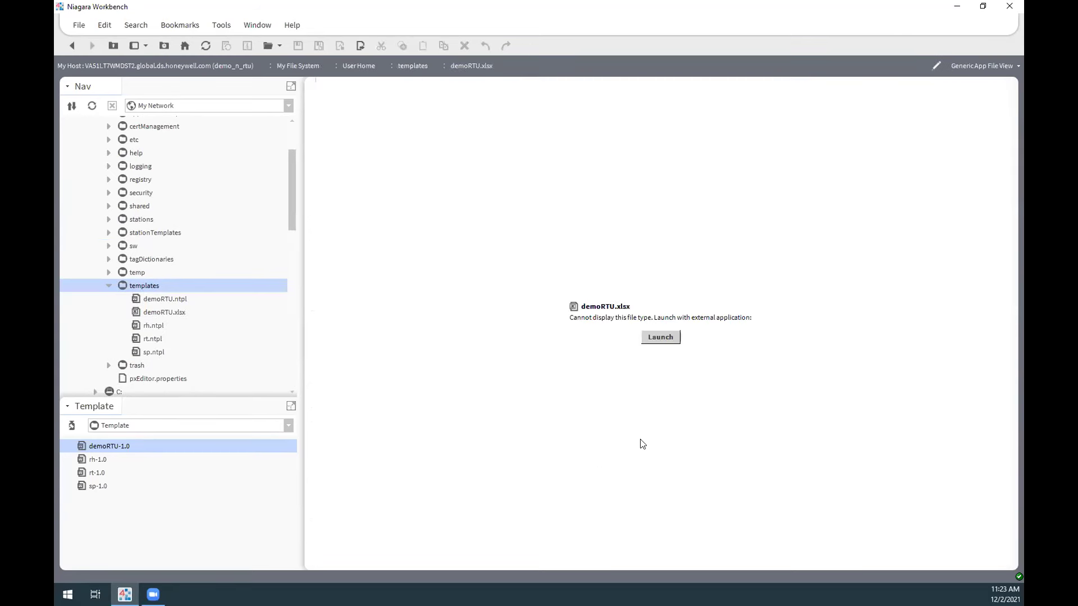
left_click(670, 340)
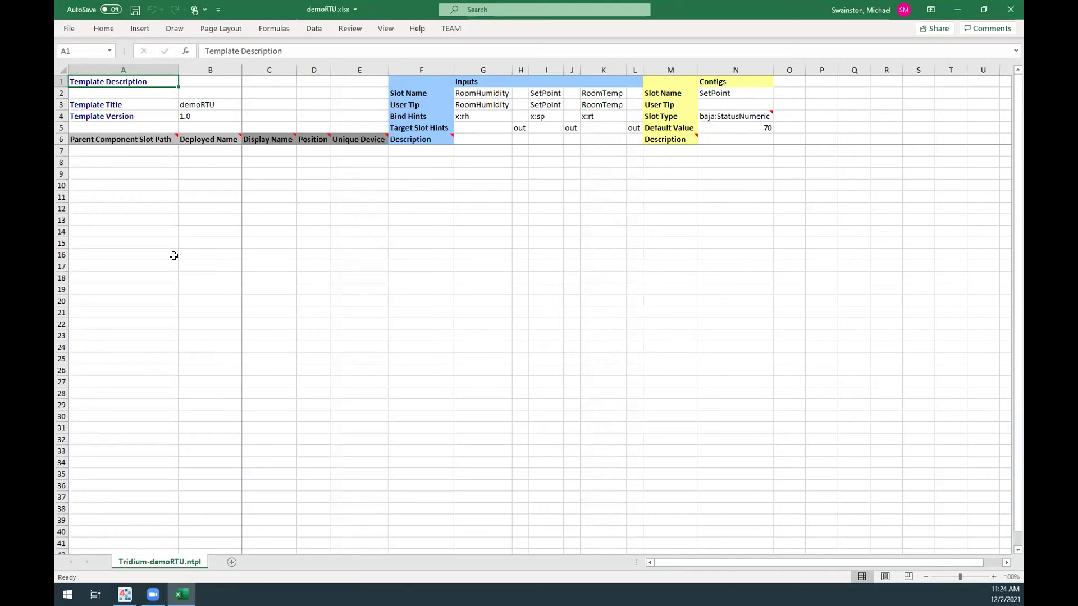
- Enter the deployed names A, B and C in cells B7 to B9
left_click(96, 150)
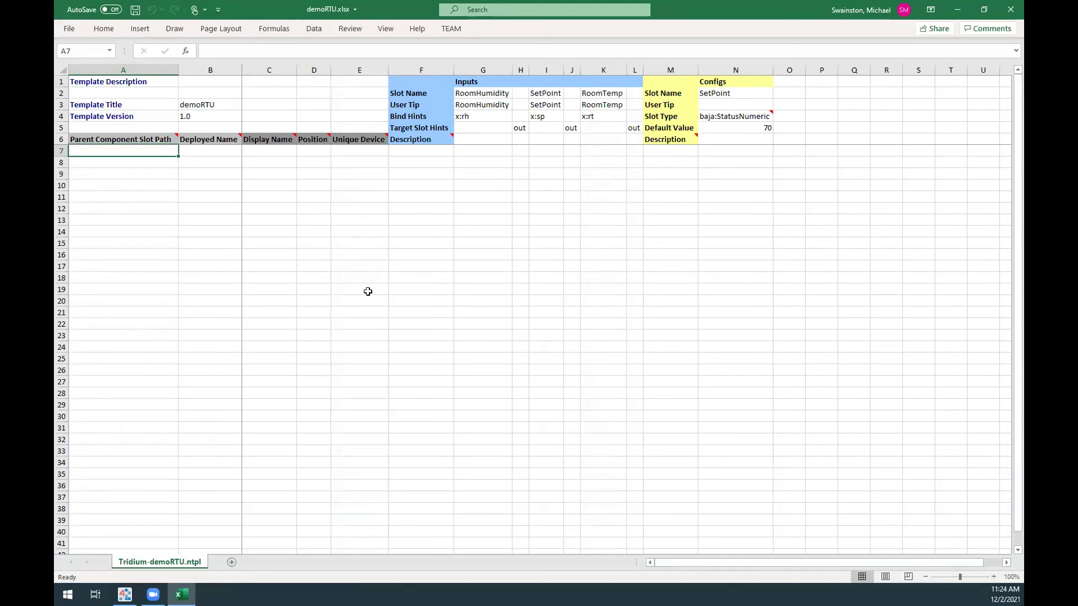
key("Tab")
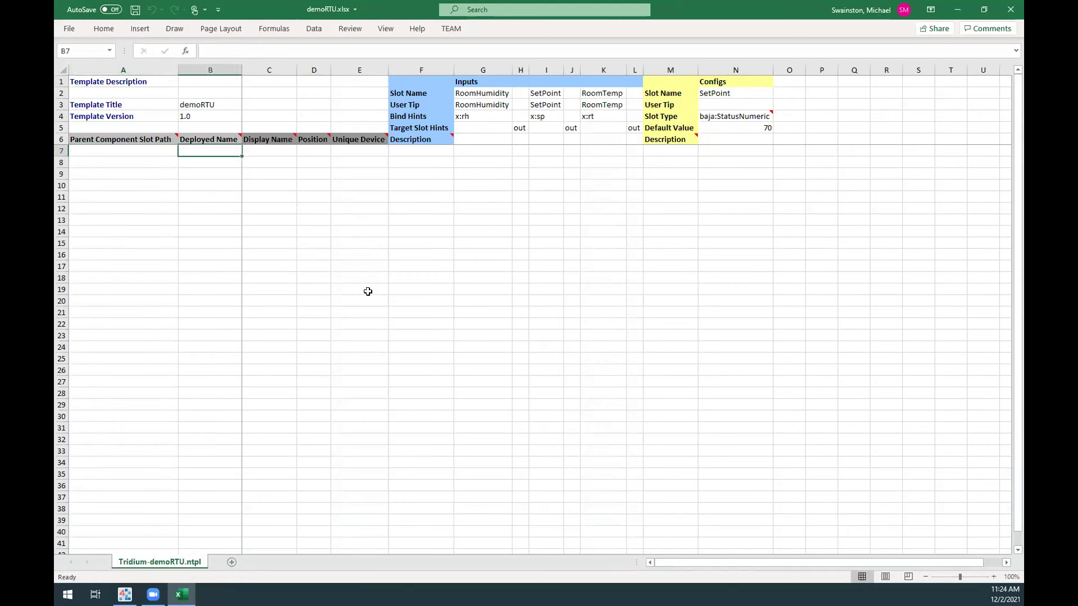
type("A")
key("Return")
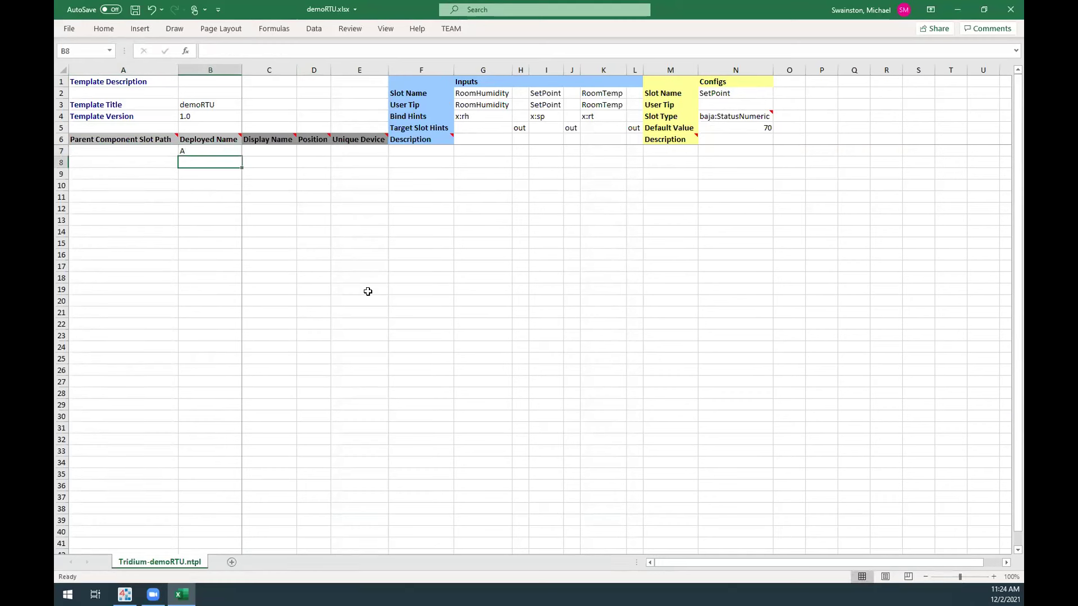
type("B")
key("Return")
type("C")
key("Return")
- Enter Demo as the parent component slot path in A7 and fill it down to A9
key("Up")
key("Up")
key("Up")
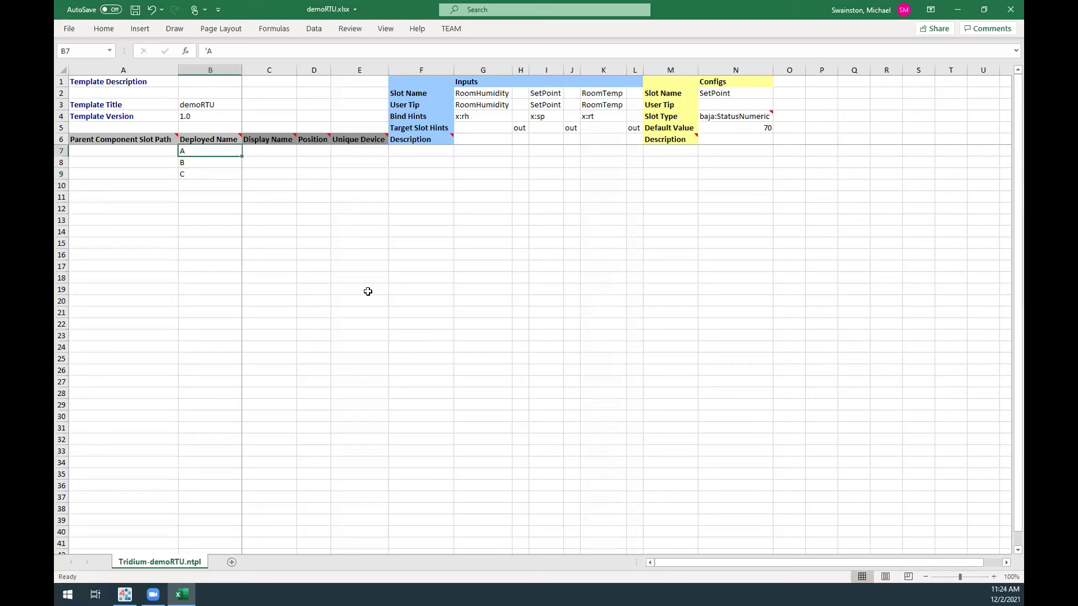
key("Left")
type("Dem")
key("Return")
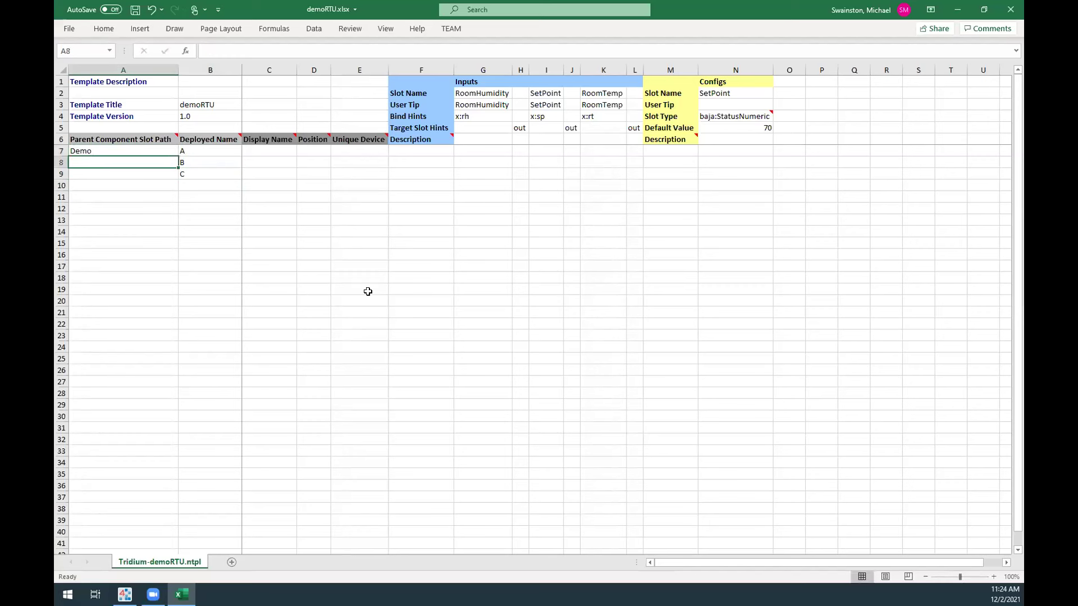
key("Up")
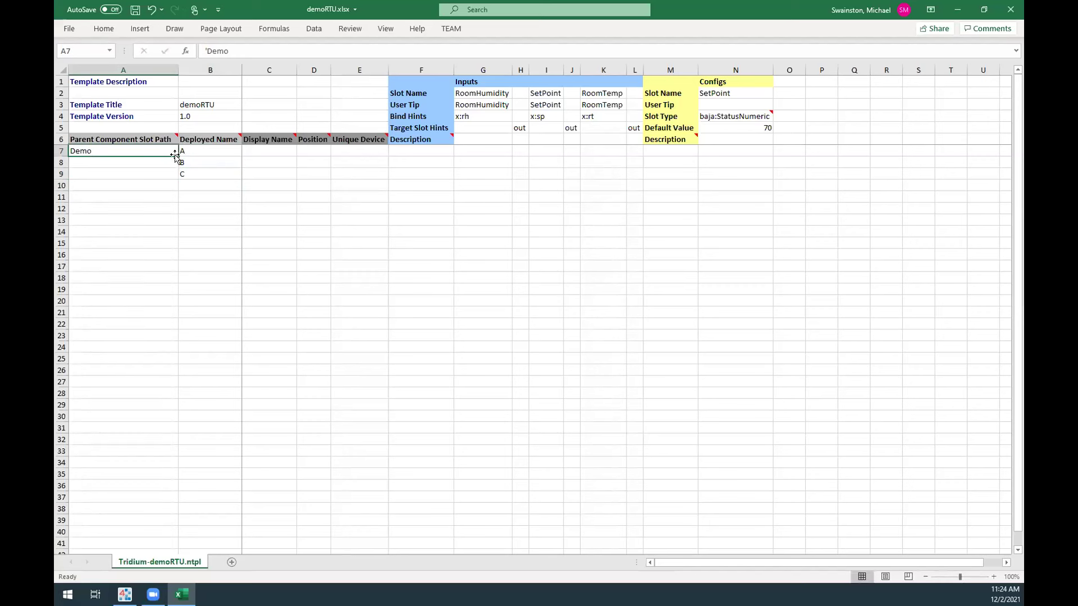
left_click_drag(177, 155, 177, 178)
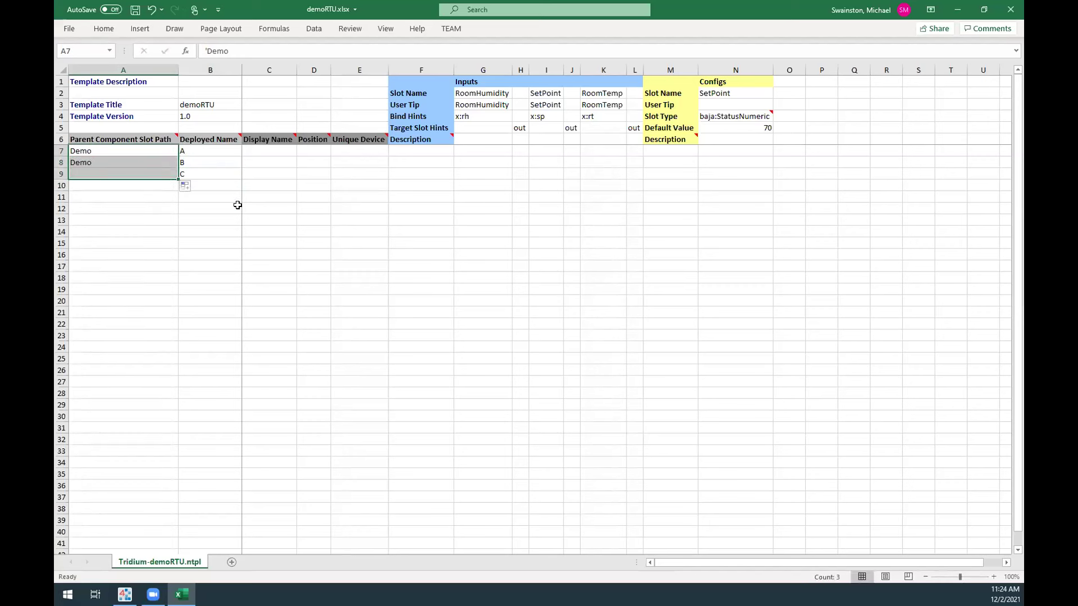
left_click(207, 150)
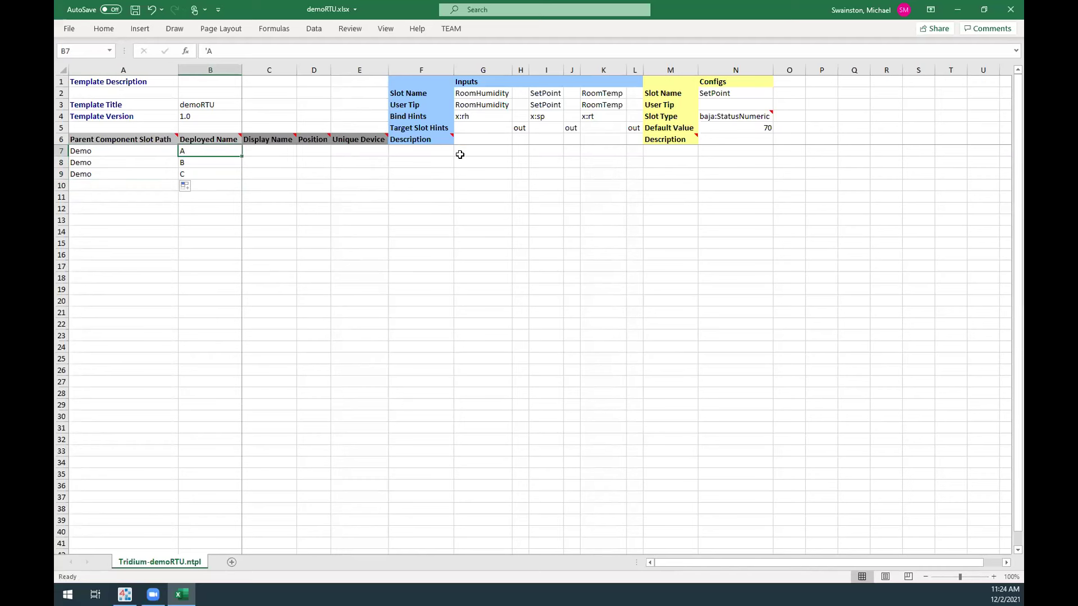
- Enter rh as the RoomHumidity input in G7 and fill it down to G9
left_click(498, 155)
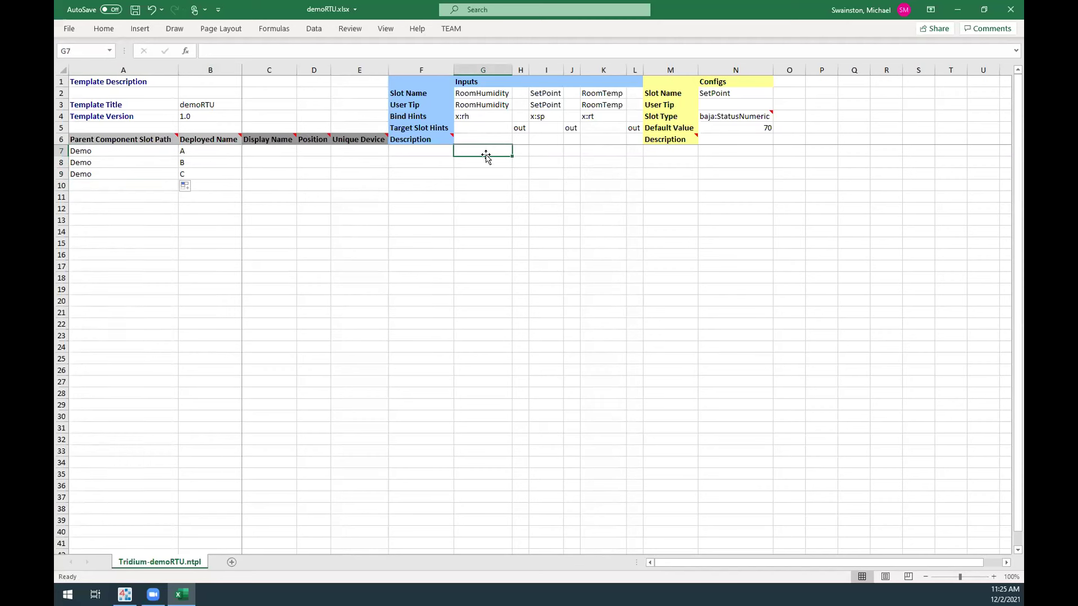
type("rm")
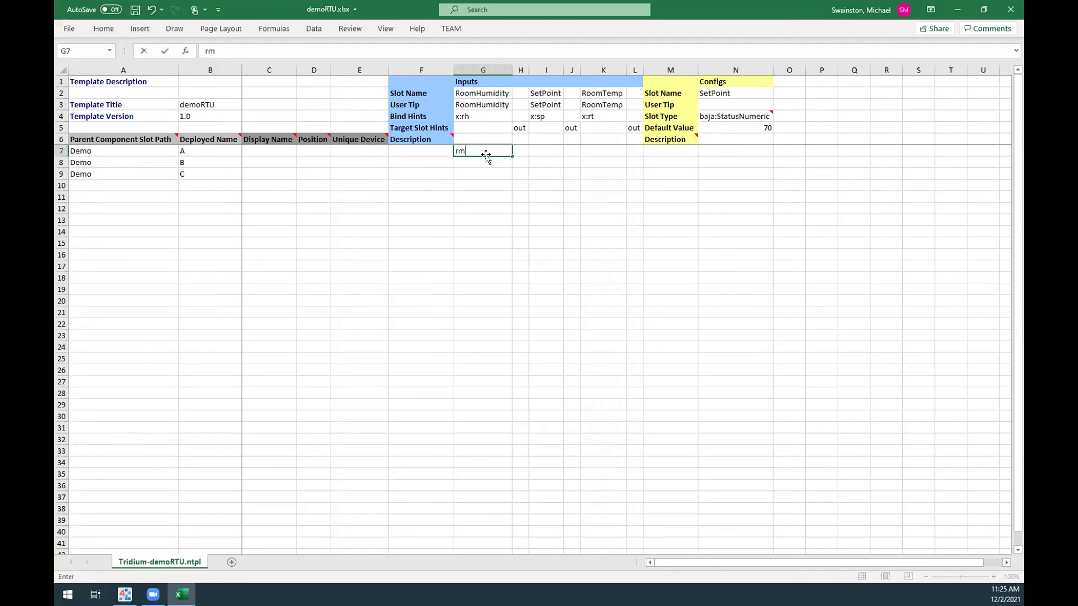
key("ctrl+Return")
left_click_drag(513, 155, 514, 177)
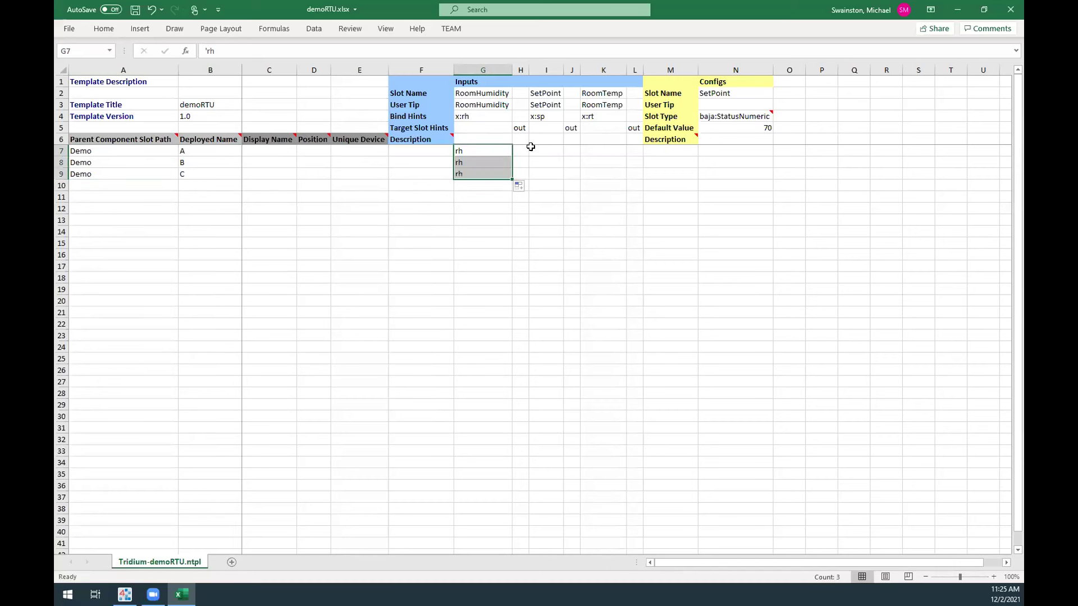
- Enter out as the RoomHumidity target slot in H7 and fill it down to H9
left_click(521, 155)
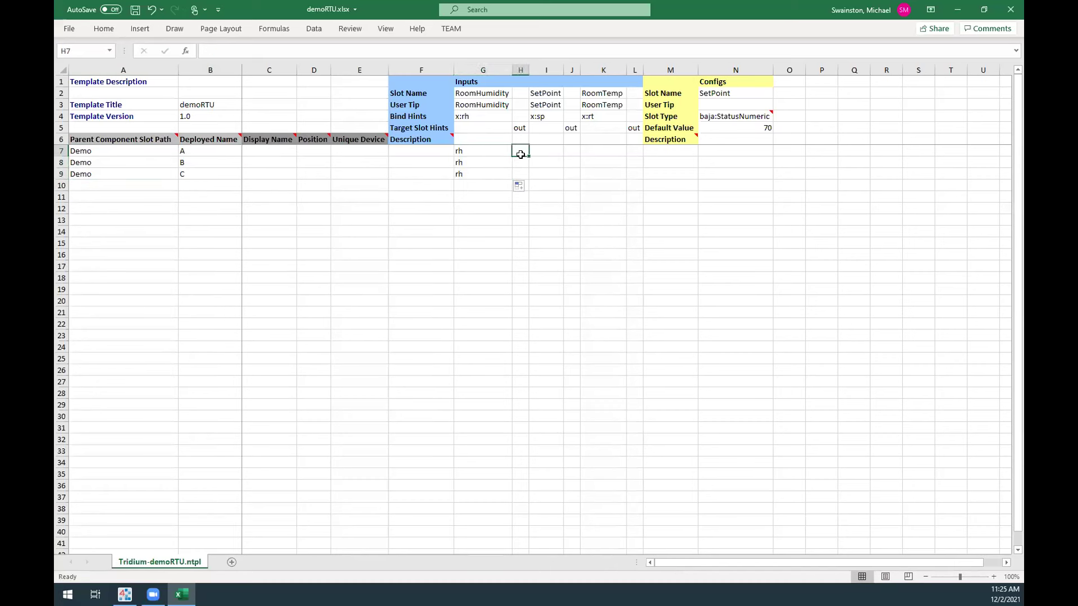
type("OUT")
key("BackSpace")
key("BackSpace")
type("out")
key("Return")
left_click(525, 151)
left_click_drag(528, 156, 531, 177)
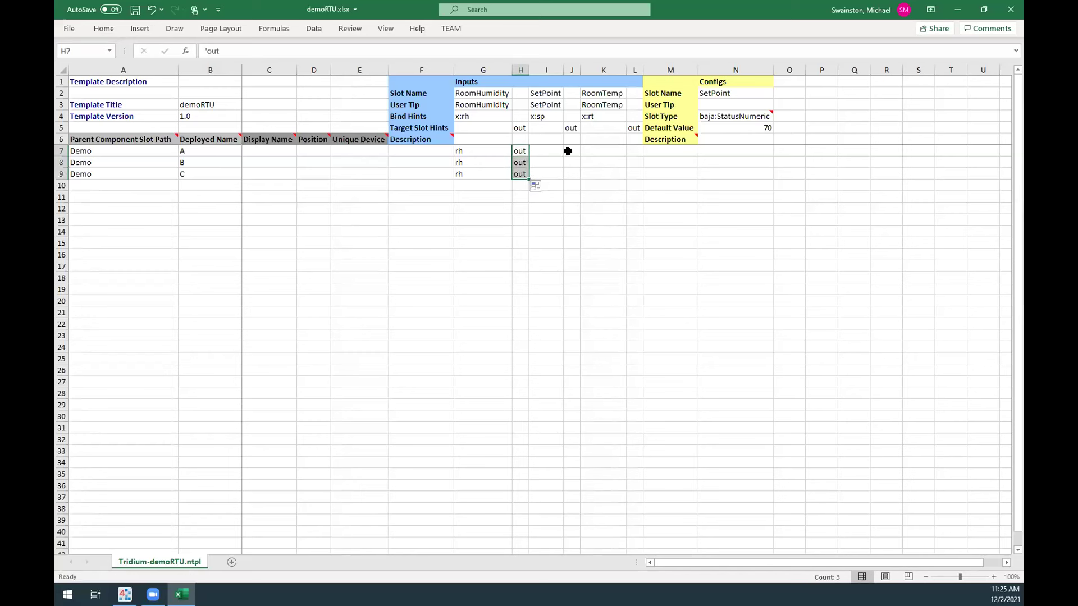
- Enter sp as the SetPoint input in I7 and fill it down to I9
left_click(545, 151)
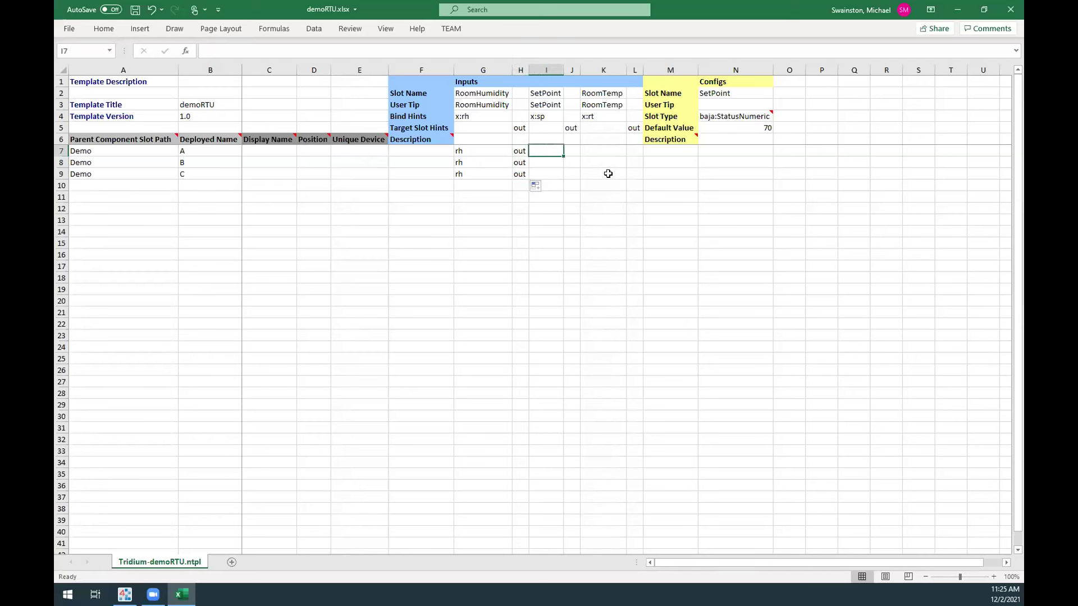
type("sp")
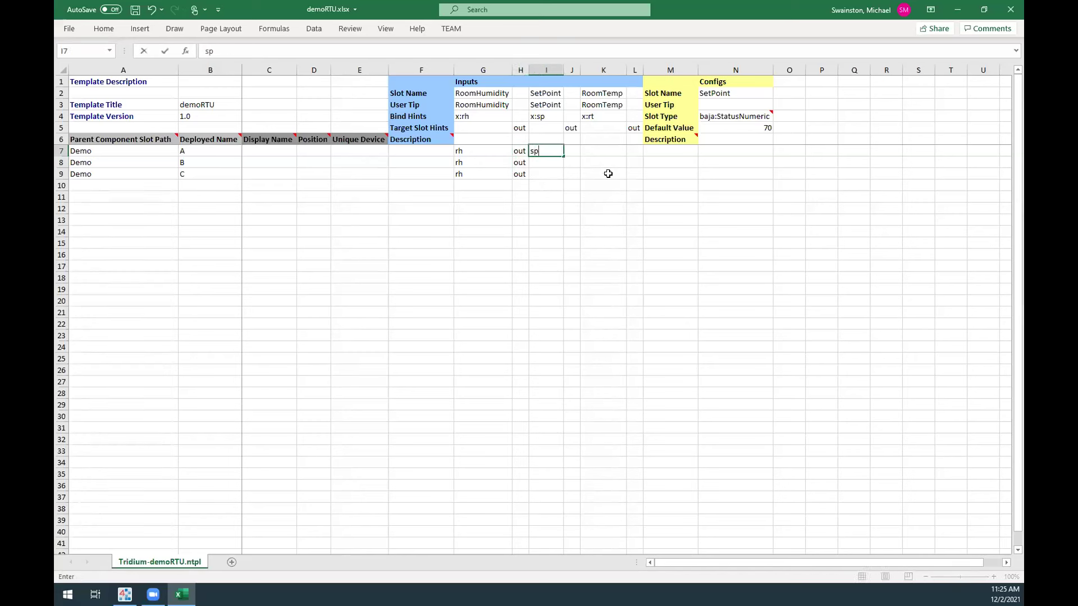
key("Return")
left_click(563, 155)
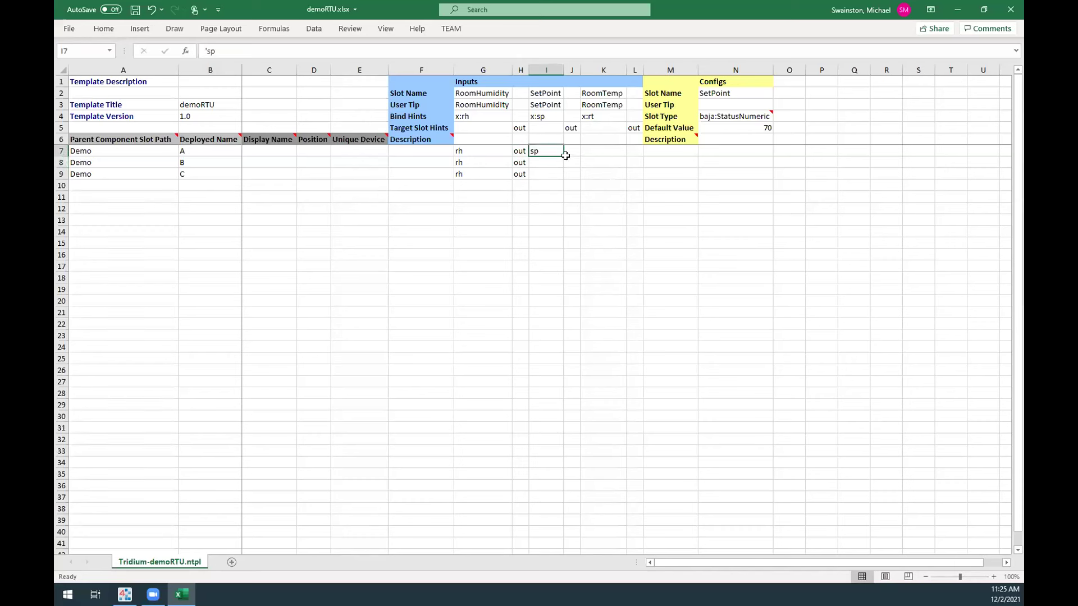
left_click_drag(563, 157, 566, 179)
left_click(572, 149)
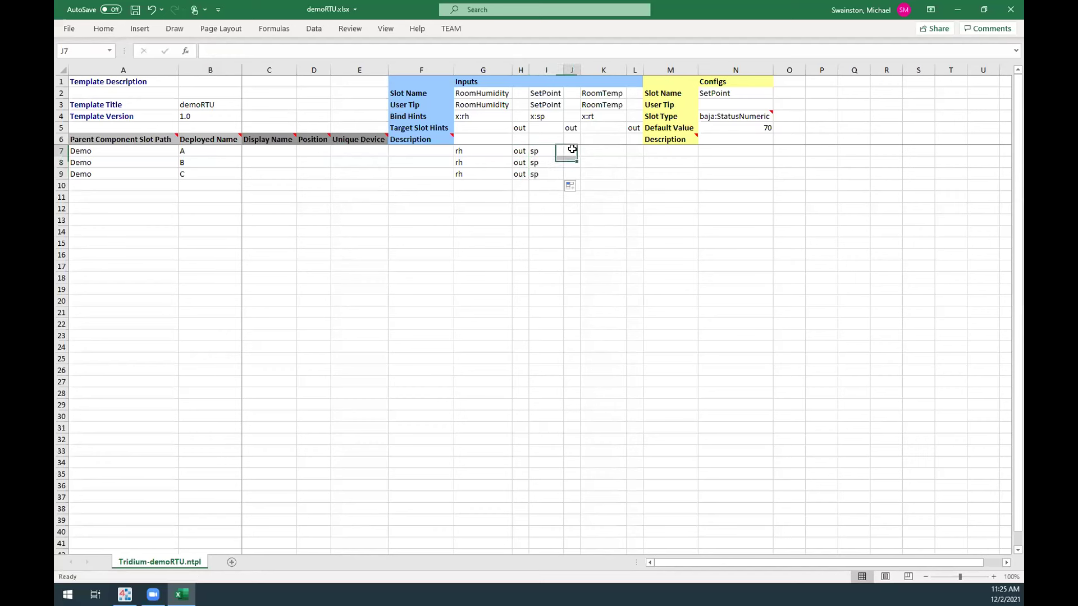
- Enter out as the SetPoint target slot in J7 and fill it down to J9
type("out")
key("Return")
left_click(569, 151)
left_click_drag(579, 181, 578, 181)
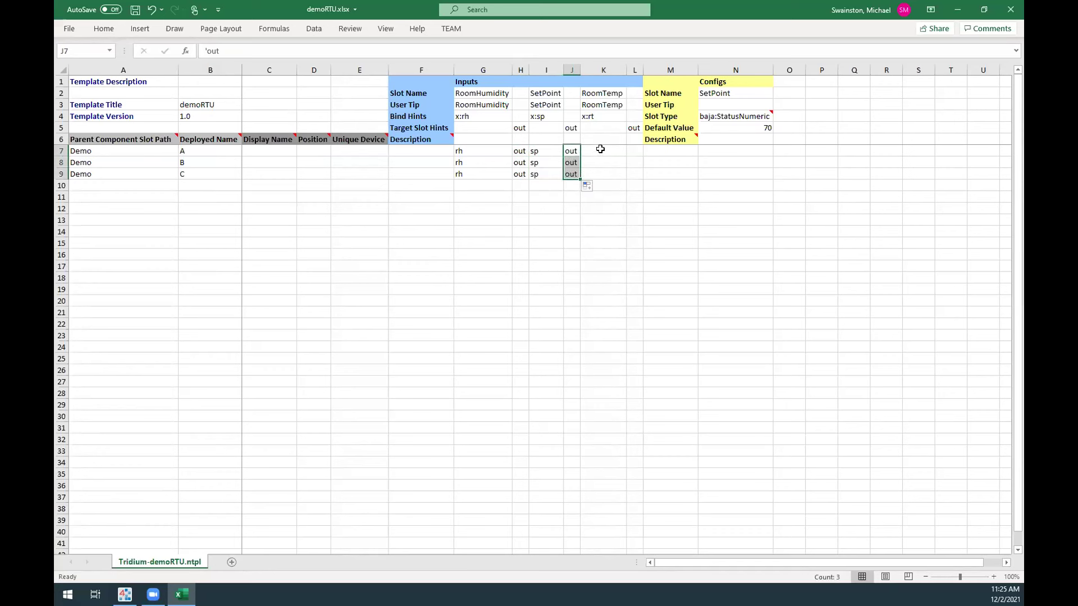
- Enter rt as the RoomTemp input in K7 and out as its target slot in L7
left_click(600, 150)
type("rt")
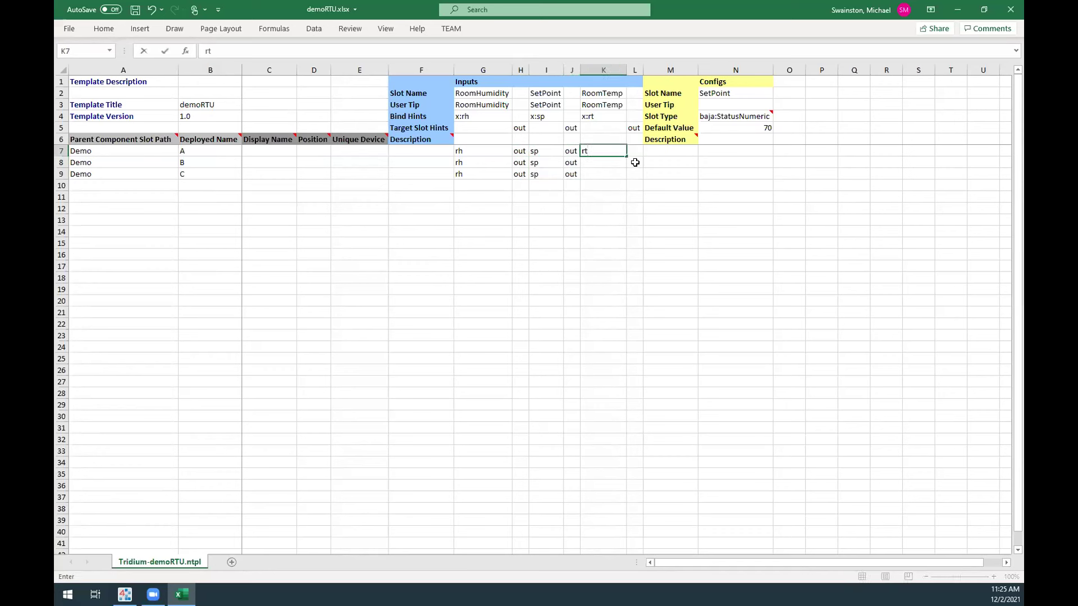
key("Return")
left_click(635, 151)
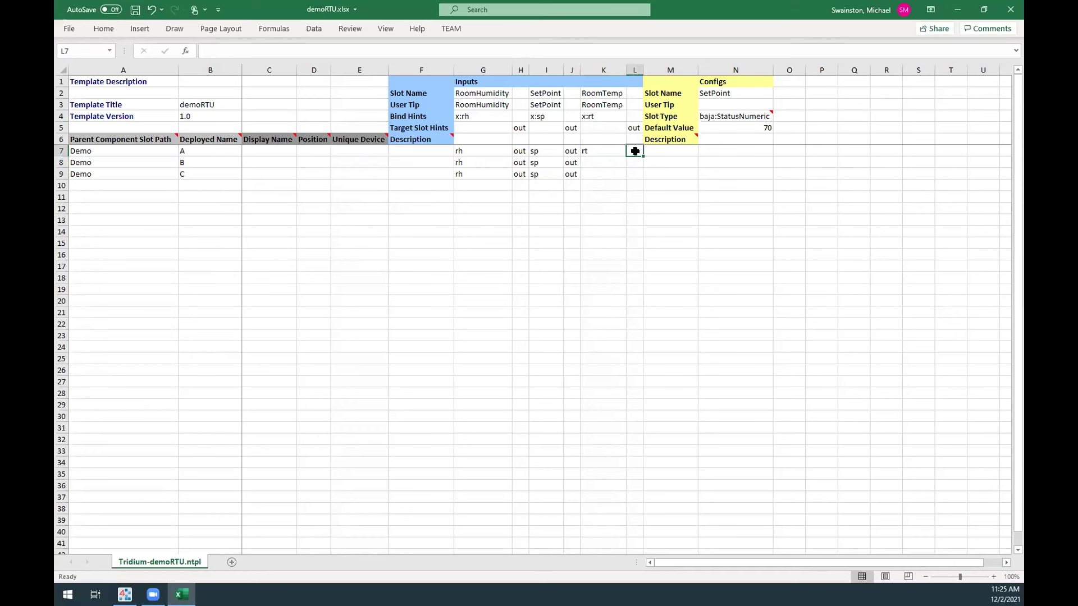
type("out")
key("Return")
- Fill the RoomTemp input and target slot values from row 7 down to row 9
mouse_move(591, 148)
left_mouse_down()
mouse_move(637, 153)
mouse_move(605, 150)
left_mouse_up()
left_click(640, 160)
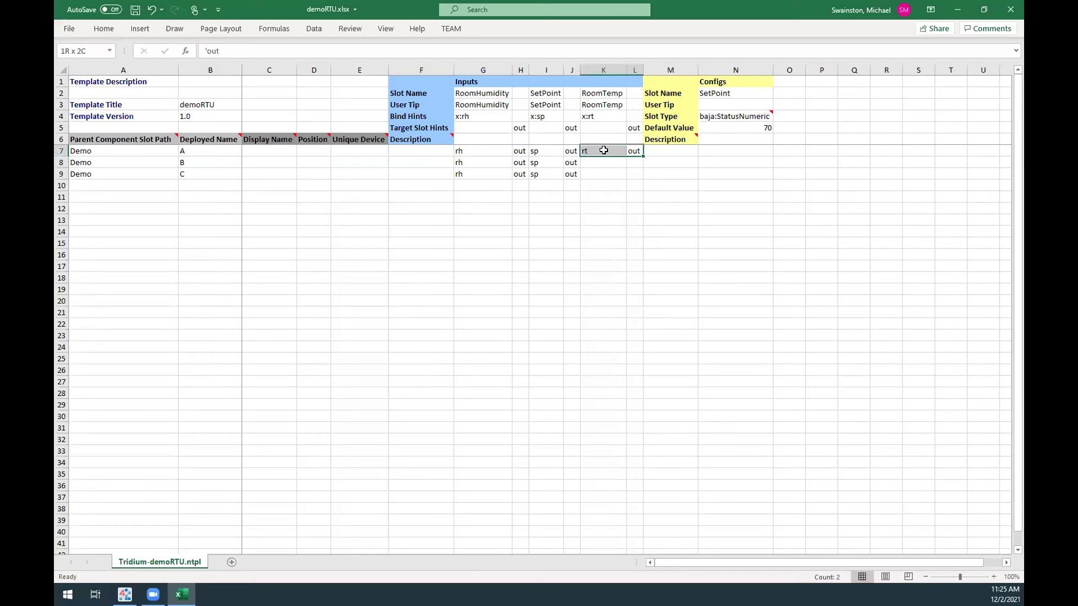
left_click(638, 152)
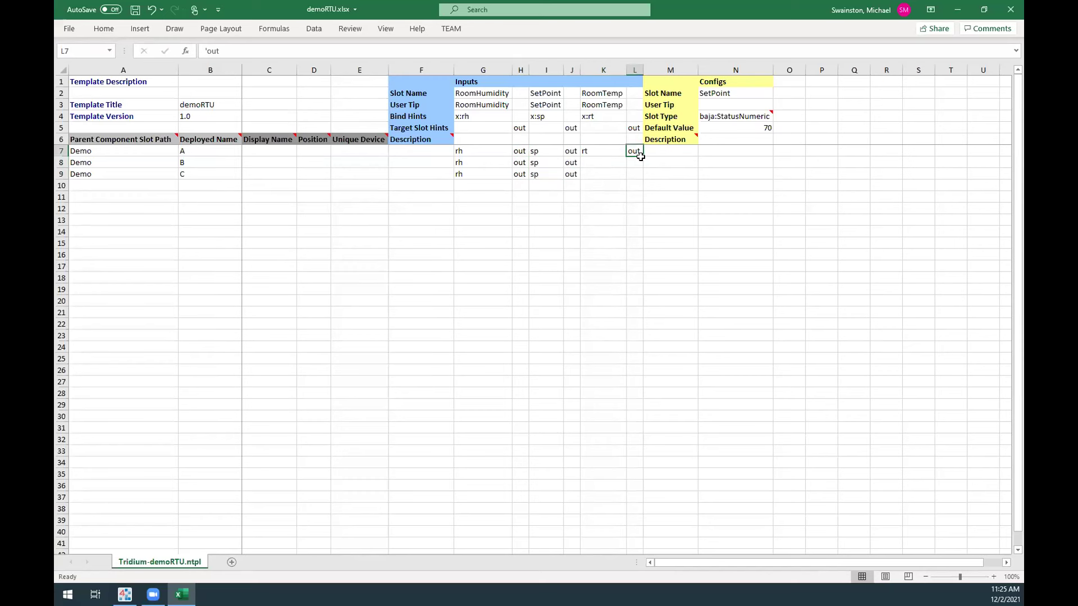
left_click_drag(643, 153, 628, 179)
left_click(624, 153)
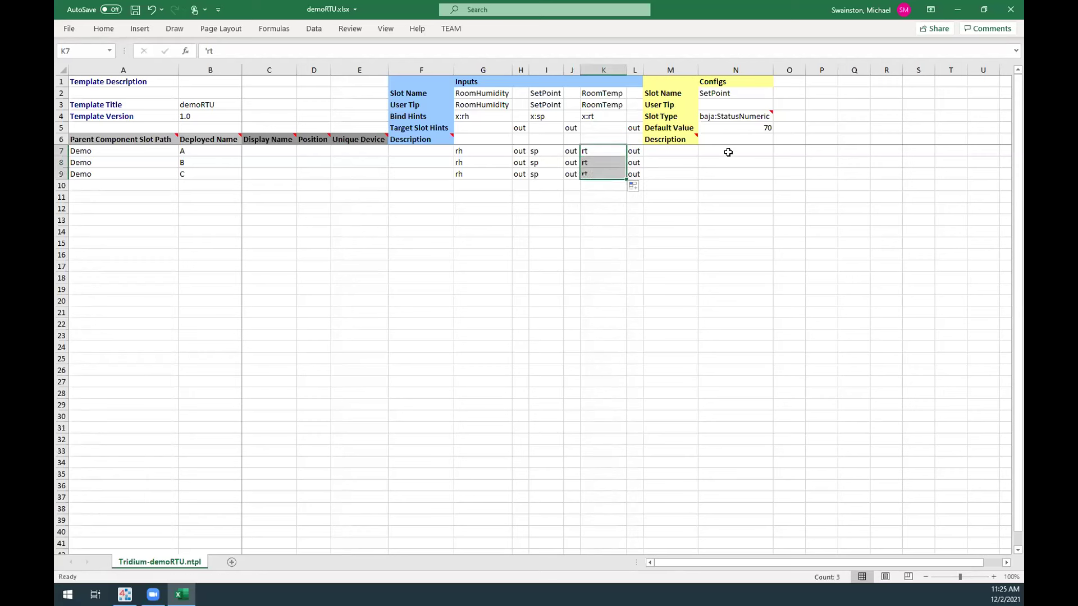
- Enter 73 as the SetPoint config value for C in N9
left_click(753, 161)
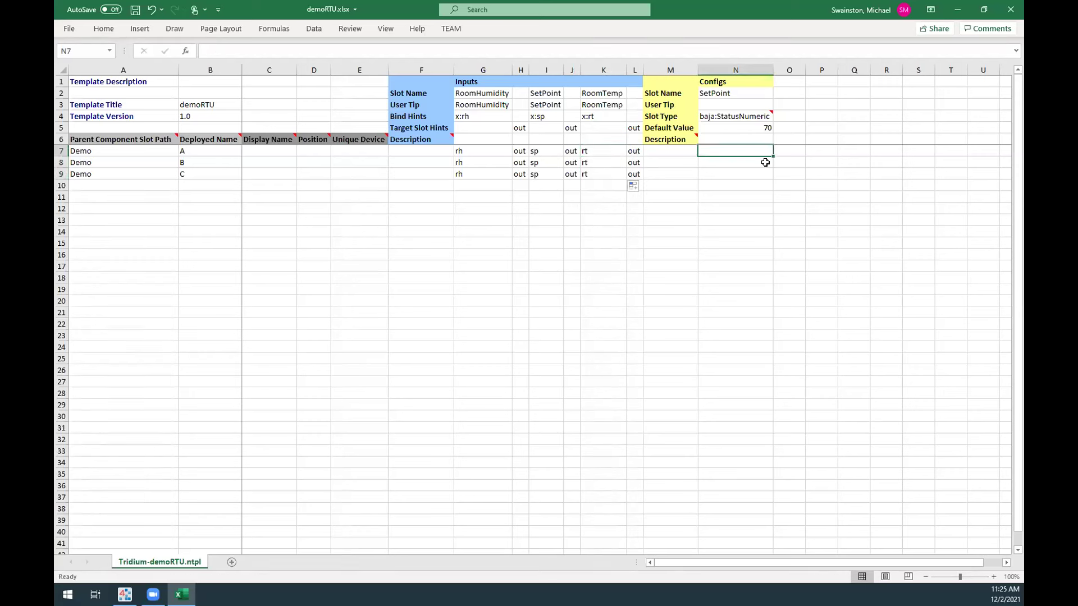
left_click(763, 127)
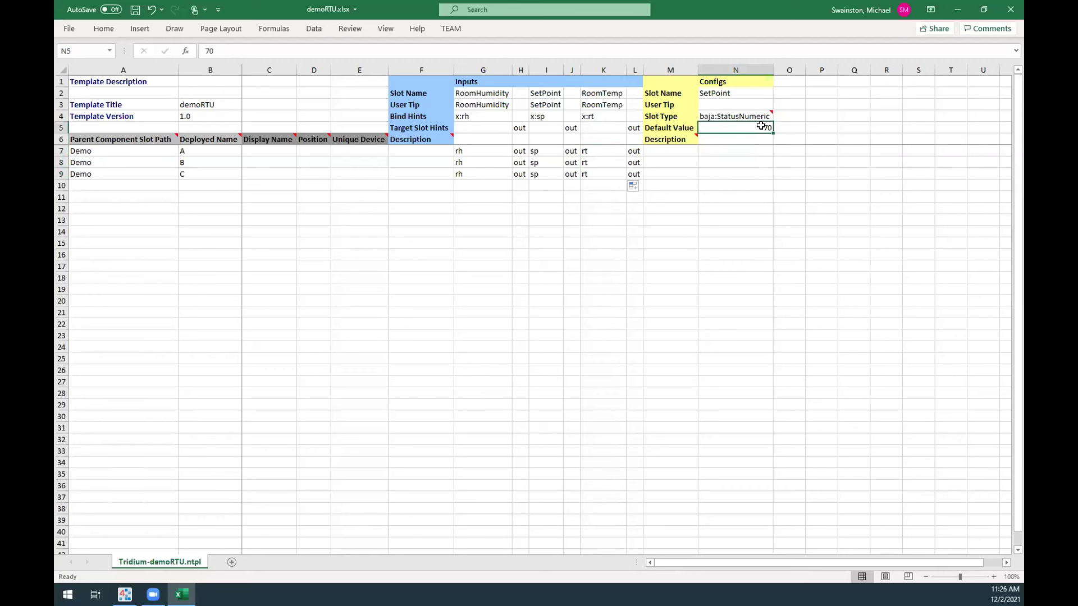
left_click(749, 162)
left_click(744, 175)
type("73")
key("Return")
key("Up")
key("Up")
key("Up")
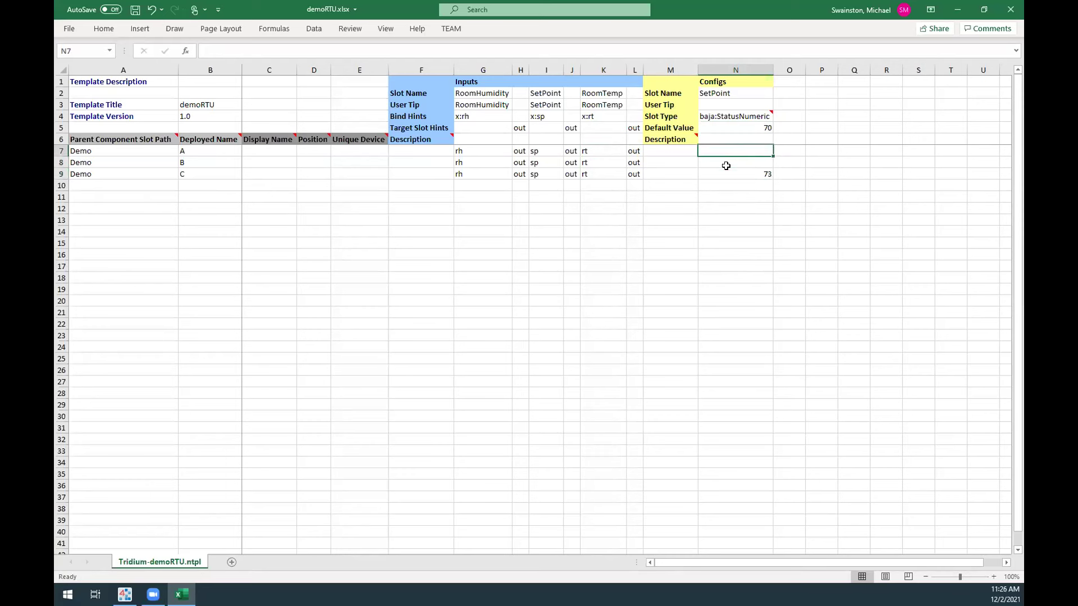
- Save the demoRTU workbook and close it
left_click(134, 10)
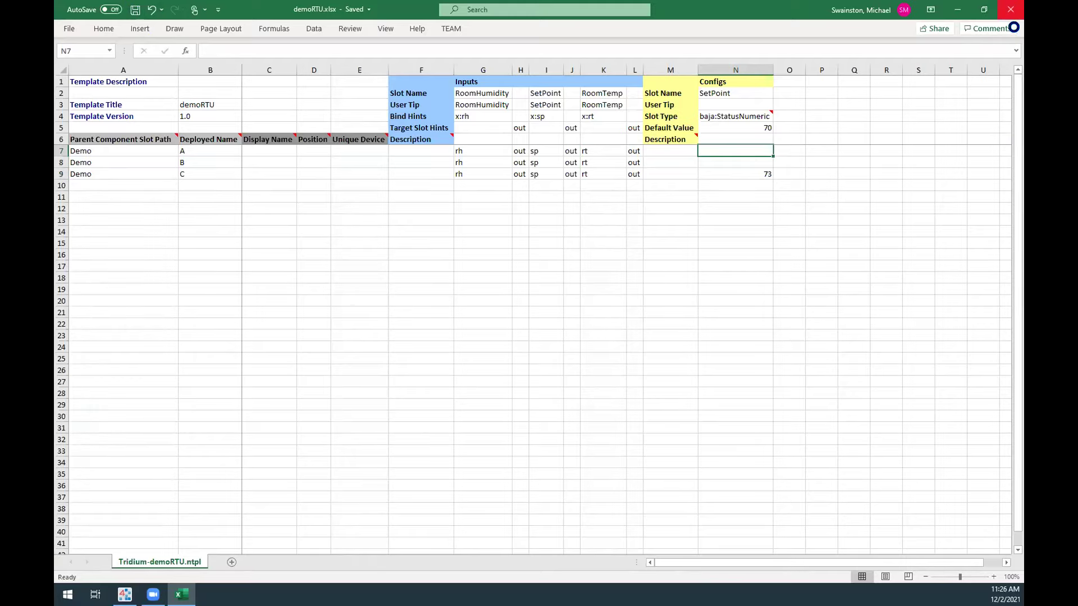
left_click(1011, 10)
- Open the TemplateService of the demo_t_rtu1 station in the Template Manager view
scroll(159, 210, "down", 5)
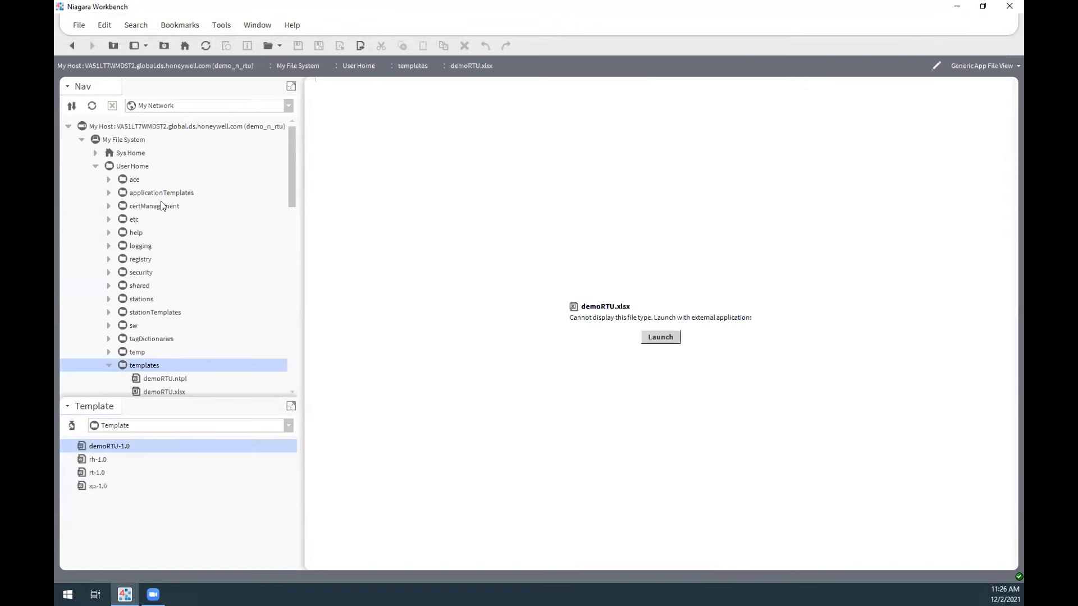
scroll(157, 209, "down", 3)
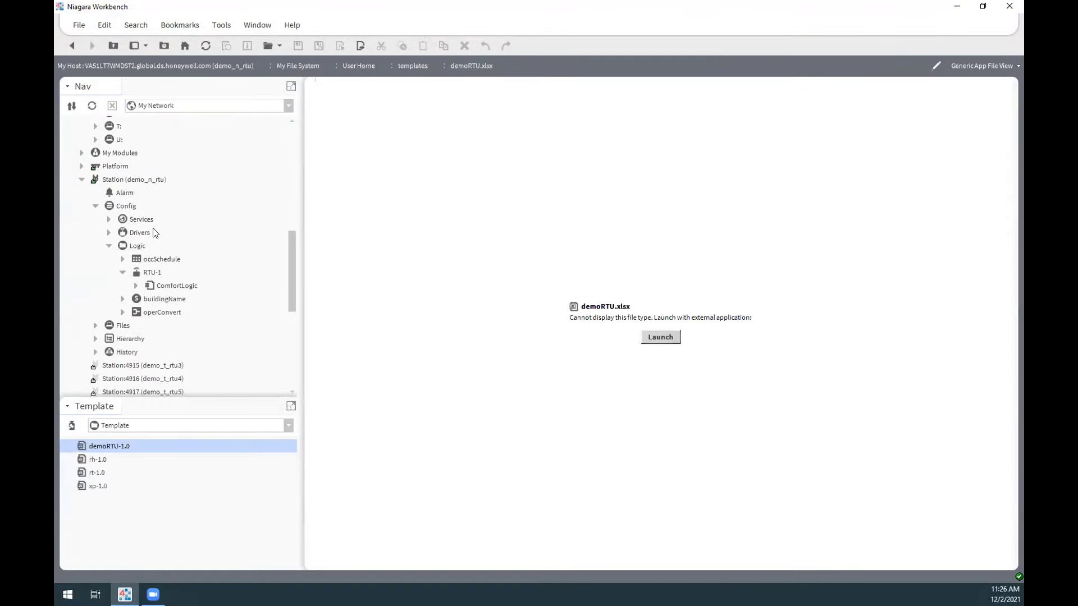
scroll(131, 243, "down", 6)
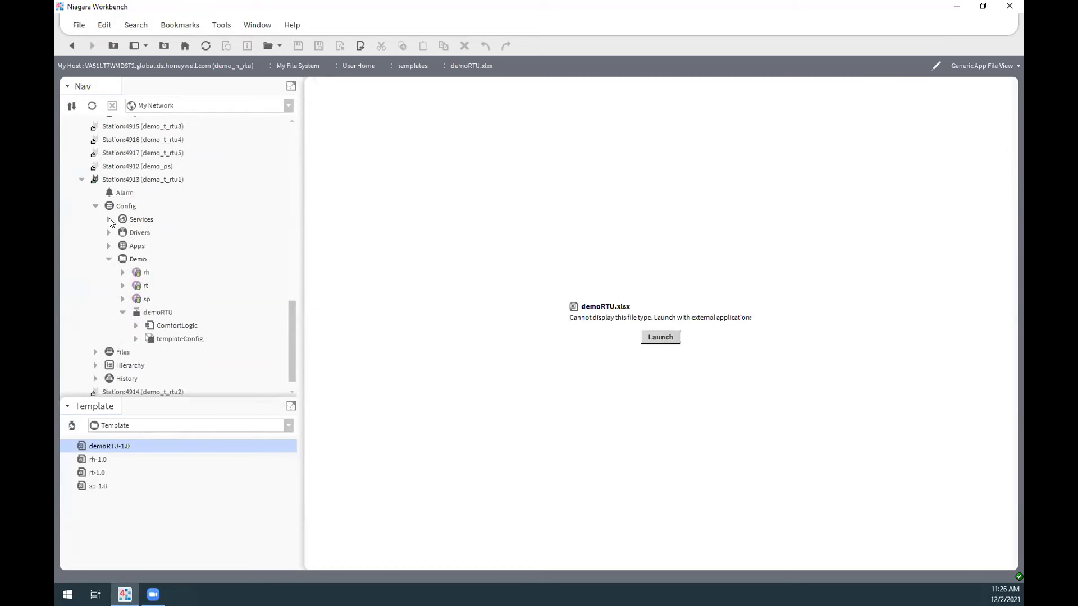
left_click(110, 221)
scroll(135, 222, "down", 3)
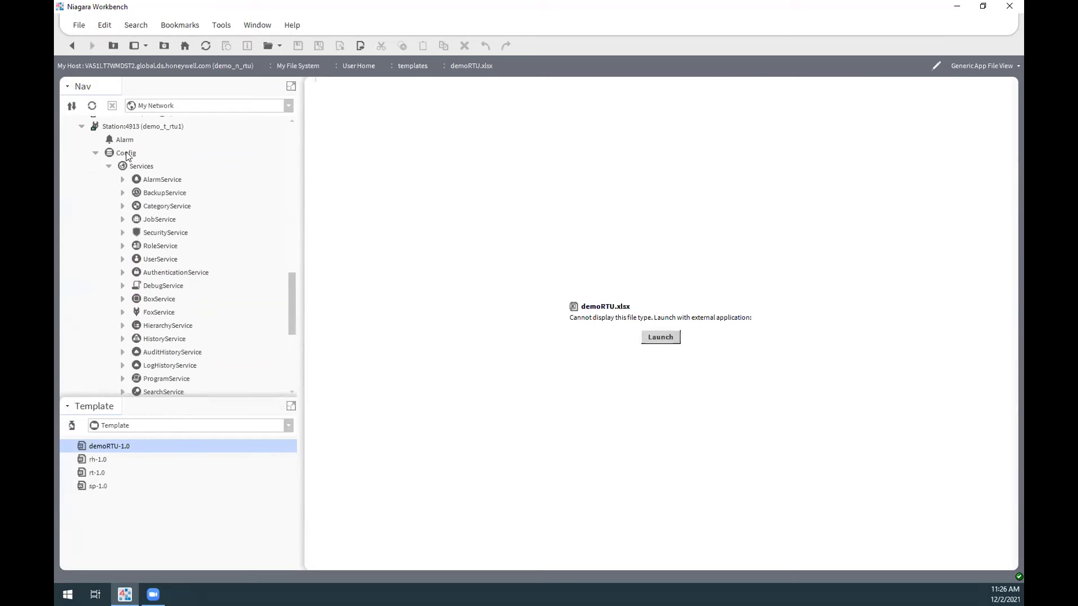
scroll(169, 282, "down", 6)
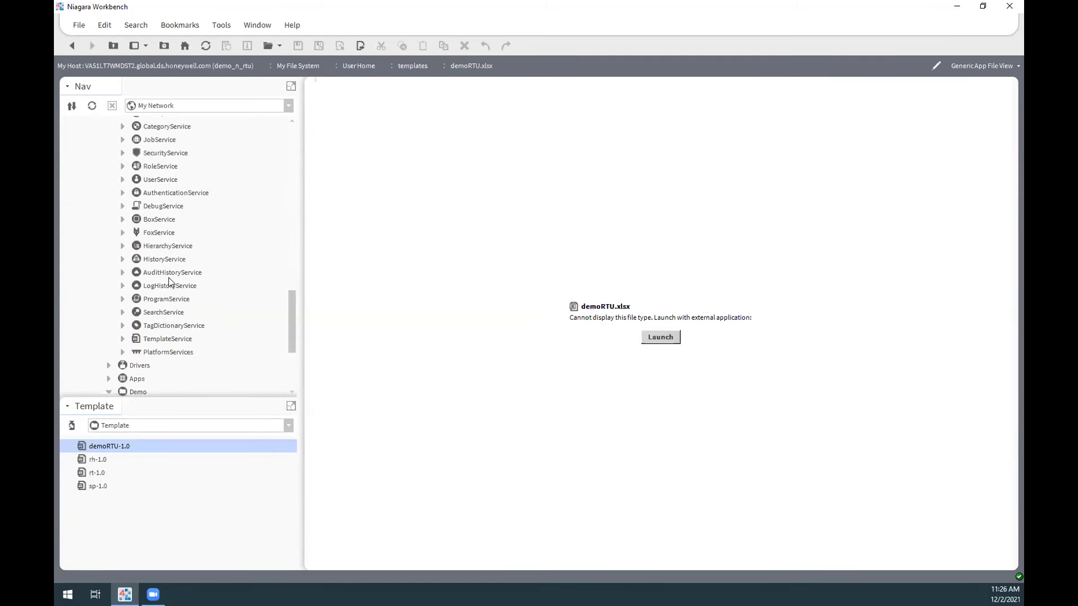
double_click(167, 339)
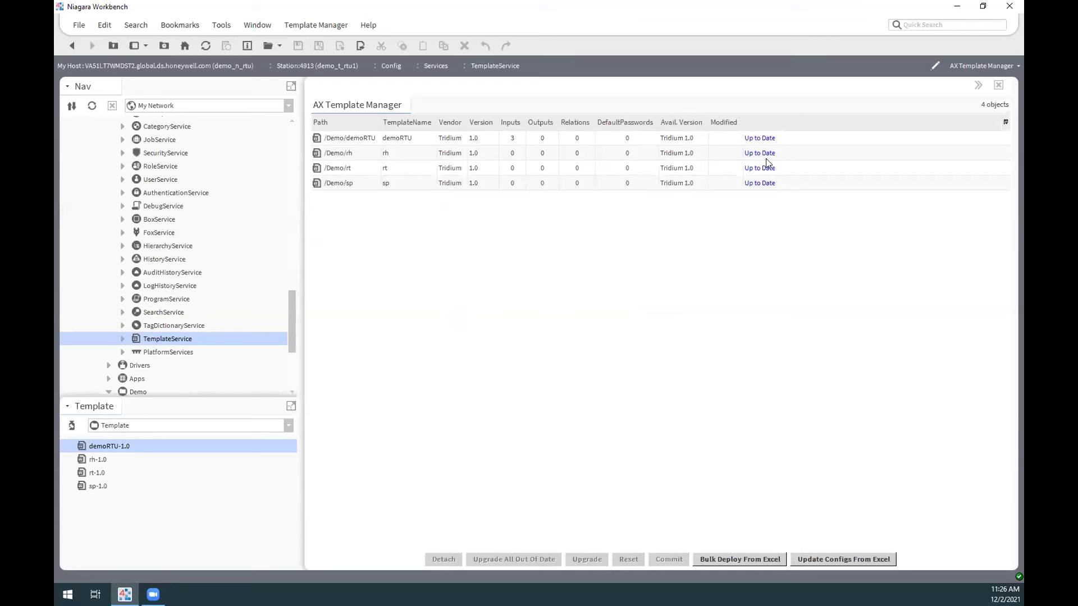
- Bulk deploy the templates from demoRTU.xlsx in the User Home templates folder
left_click(742, 560)
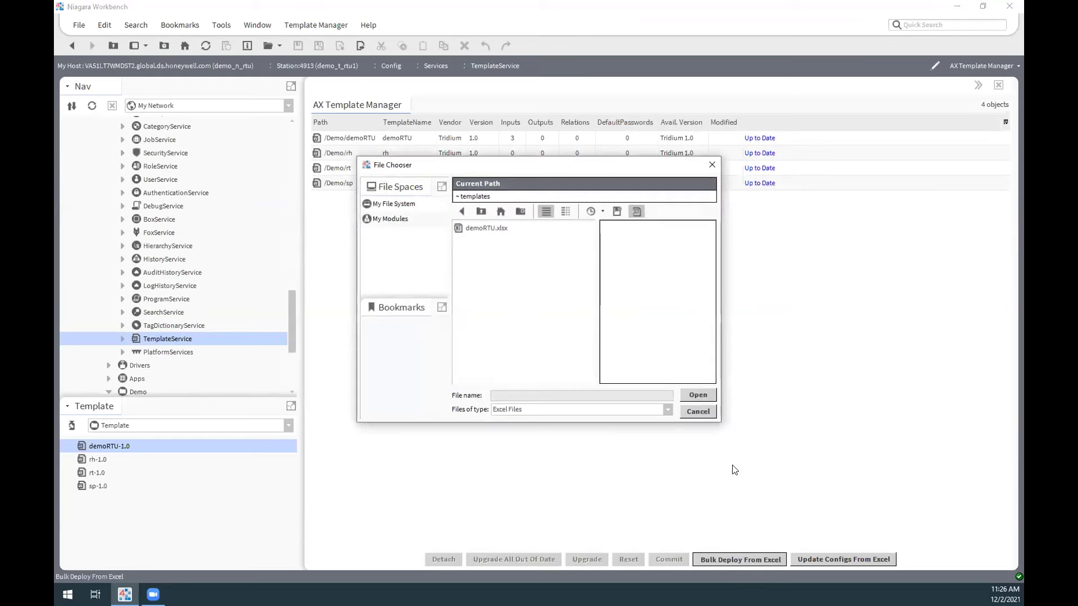
left_click(397, 207)
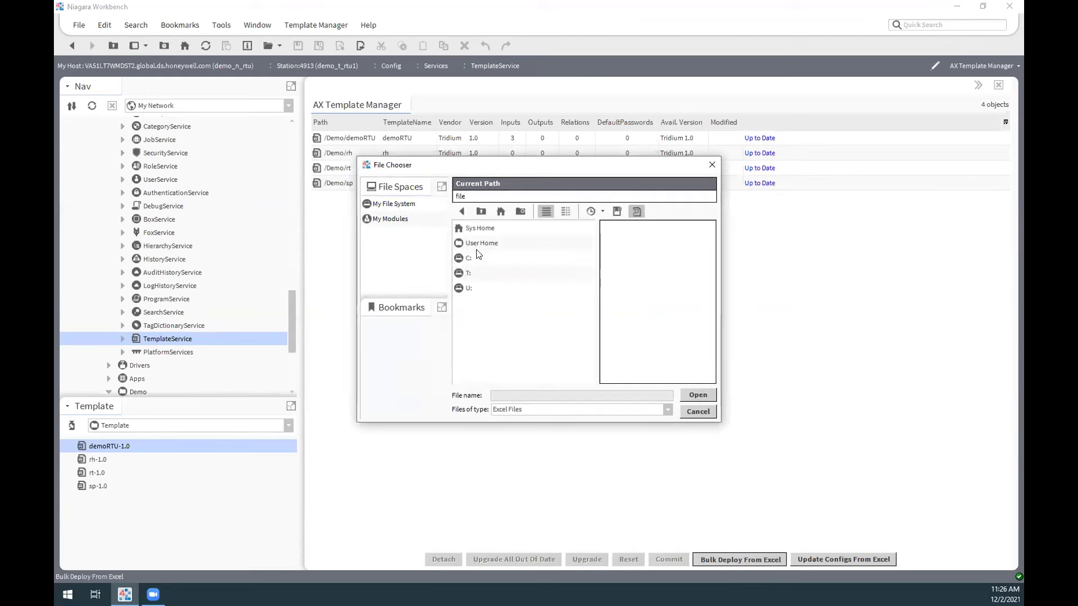
double_click(475, 244)
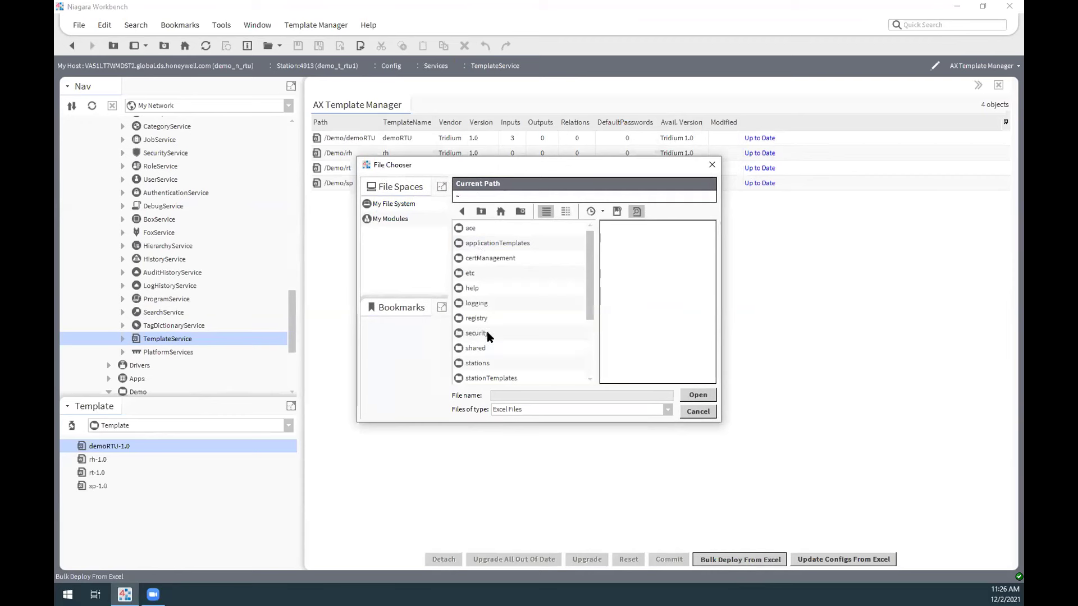
scroll(487, 337, "down", 2)
scroll(487, 360, "down", 1)
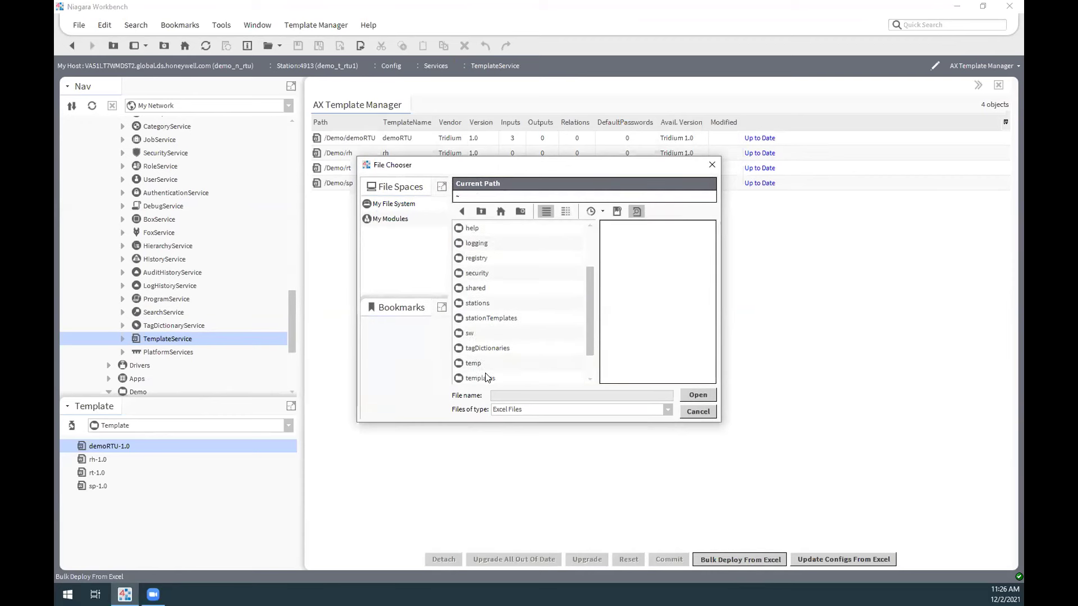
double_click(487, 378)
left_click(487, 229)
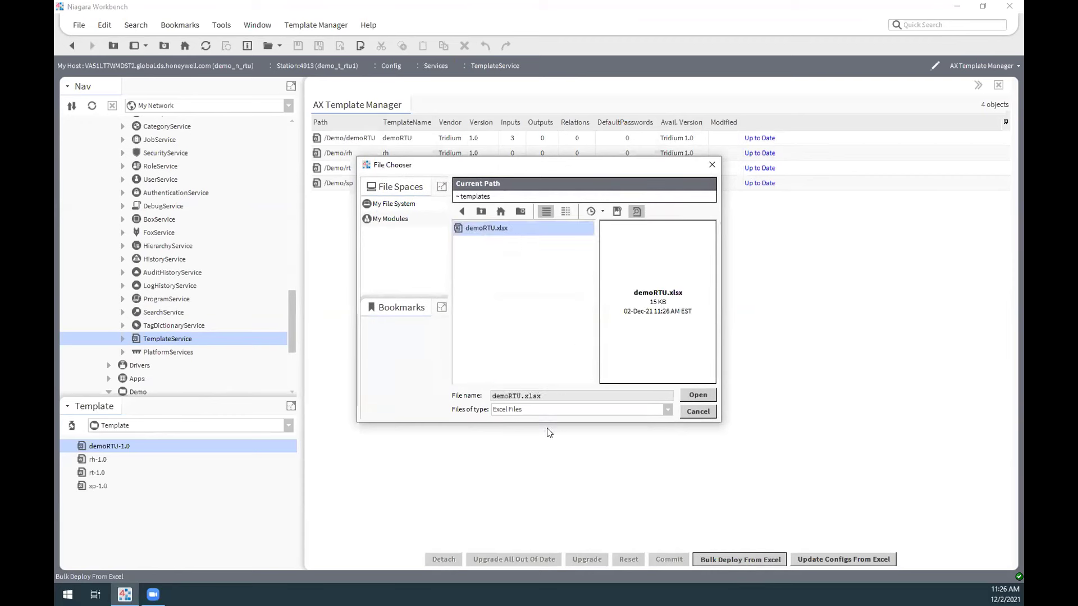
left_click(700, 395)
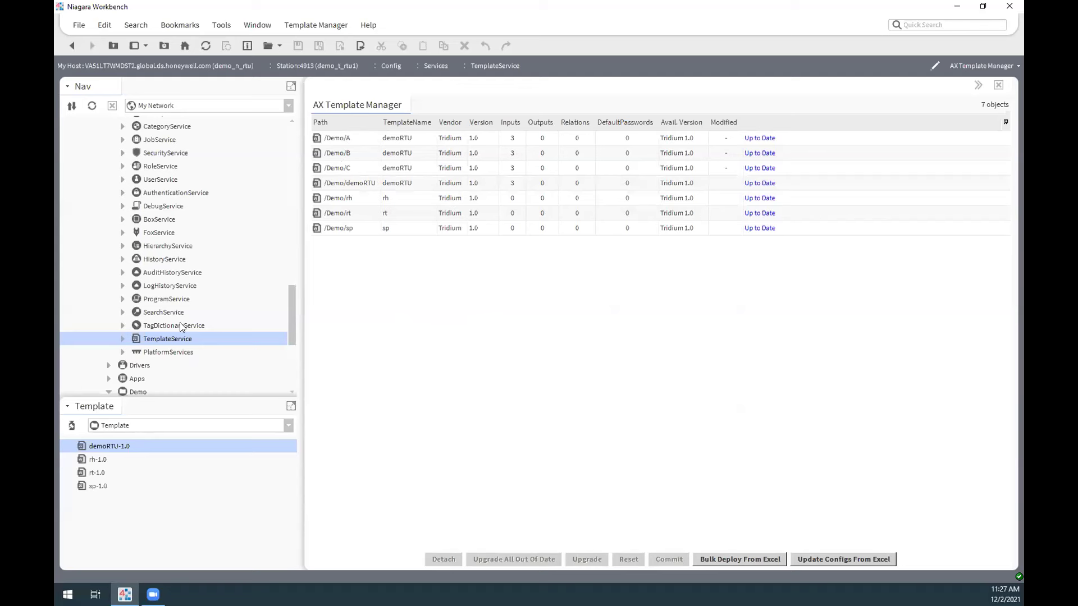
- Open the Demo folder's wire sheet and spread the overlapping A, B and C blocks into a column right of demoRTU
scroll(179, 325, "down", 4)
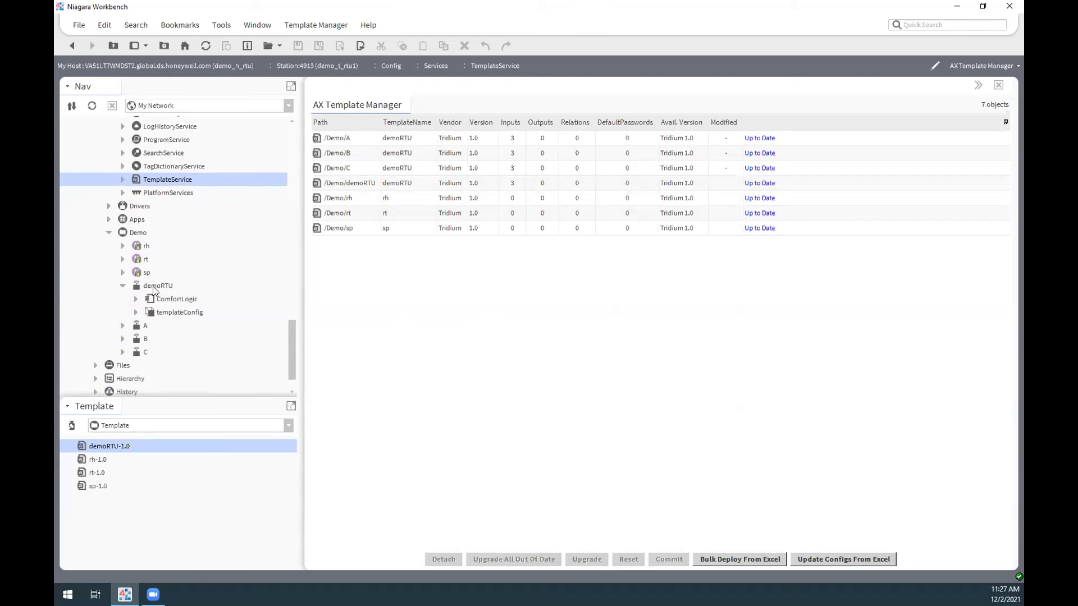
scroll(150, 291, "down", 1)
scroll(150, 292, "up", 2)
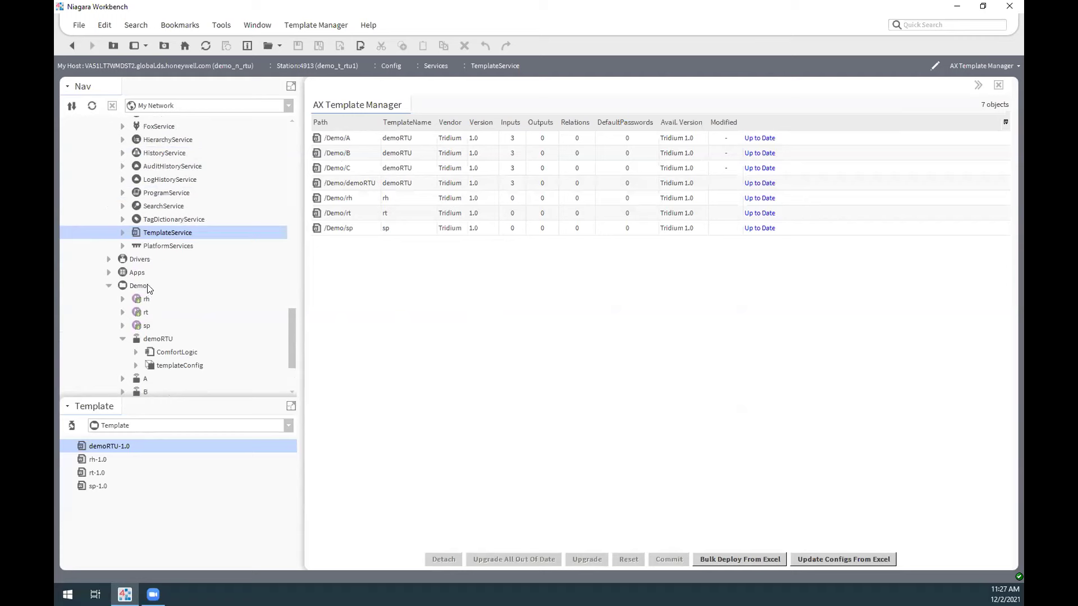
double_click(137, 285)
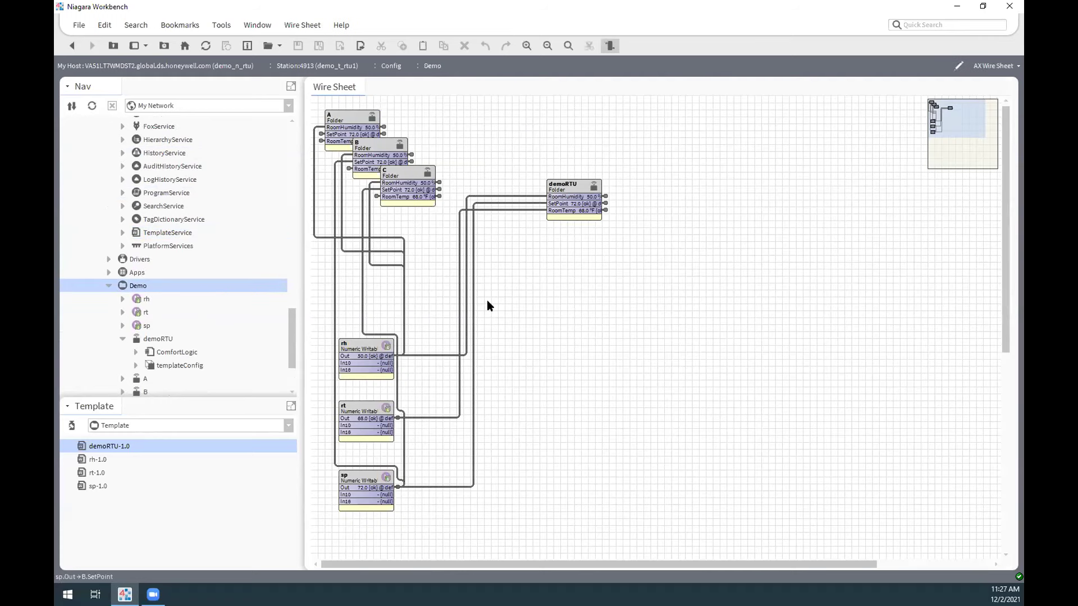
left_click_drag(356, 120, 793, 127)
left_click_drag(371, 144, 802, 240)
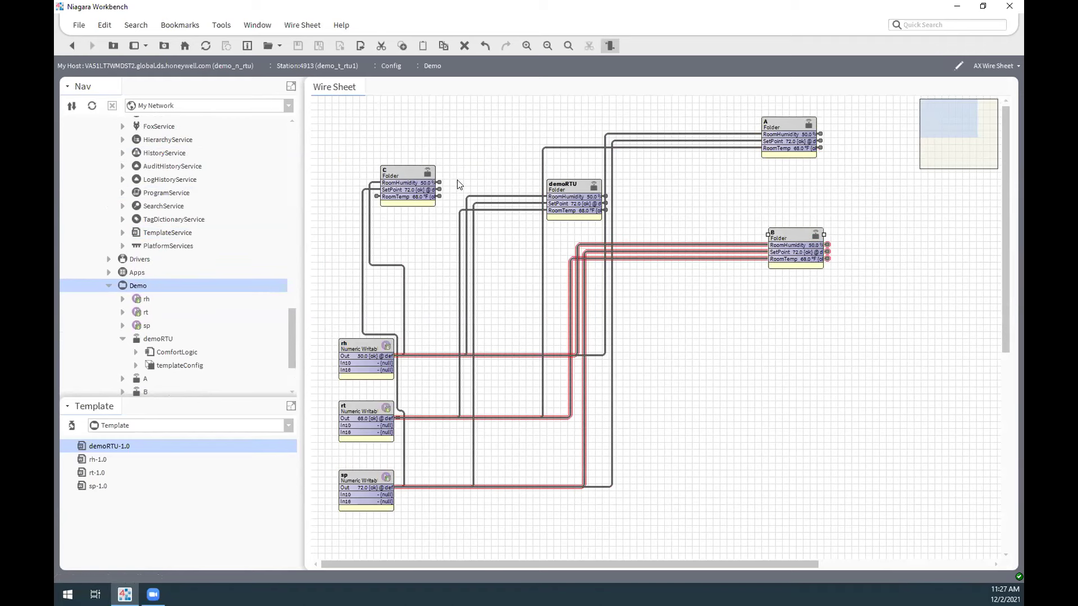
left_click_drag(419, 172, 828, 372)
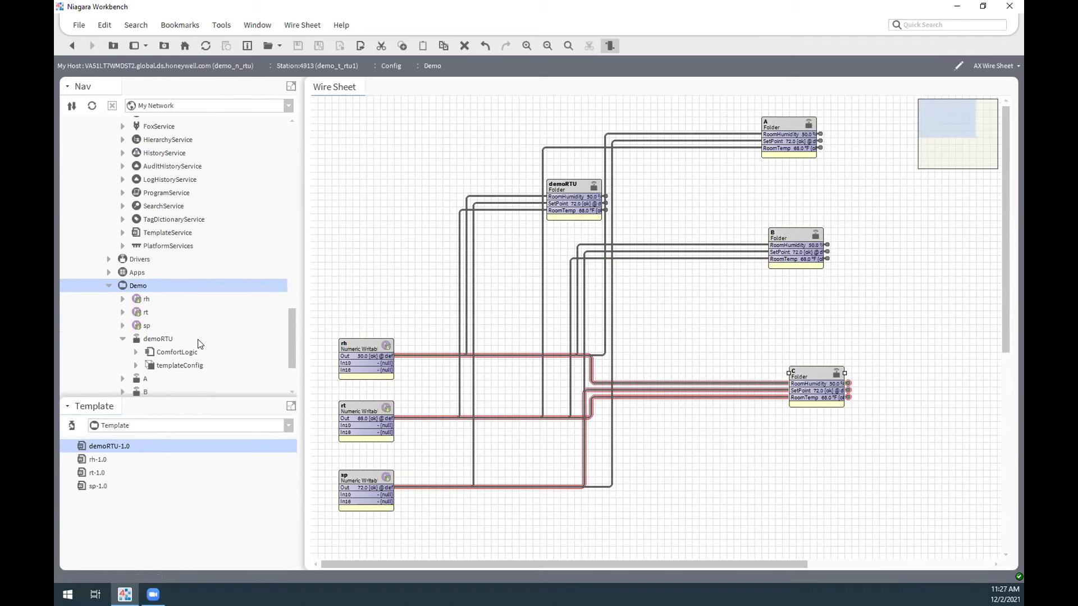
- Open the templateConfig properties of deployed component C to check its SetPoint value
scroll(198, 344, "down", 2)
left_click(121, 326)
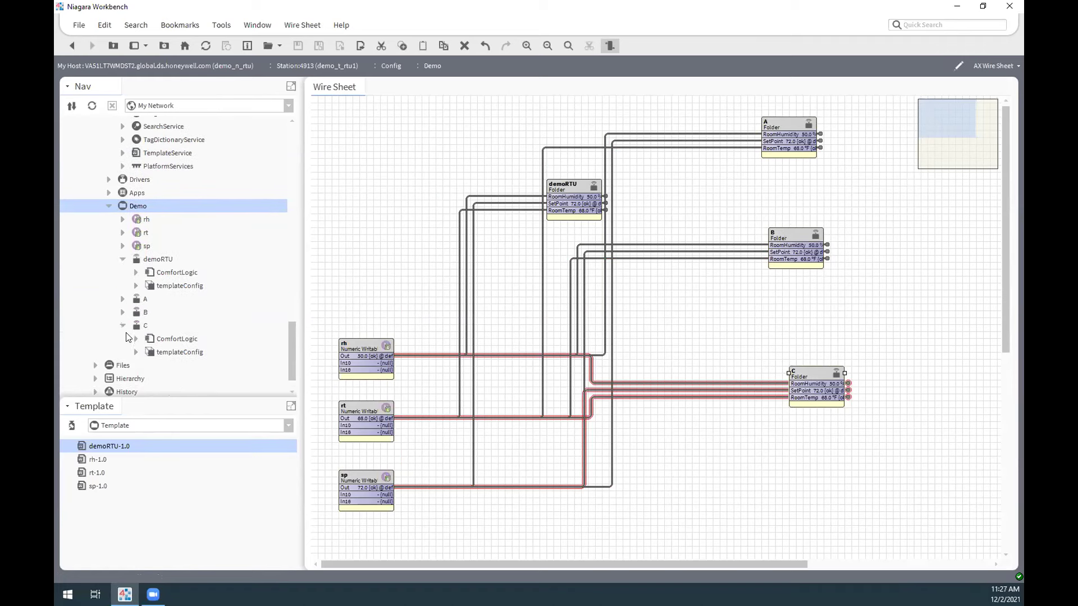
scroll(128, 337, "down", 1)
double_click(179, 325)
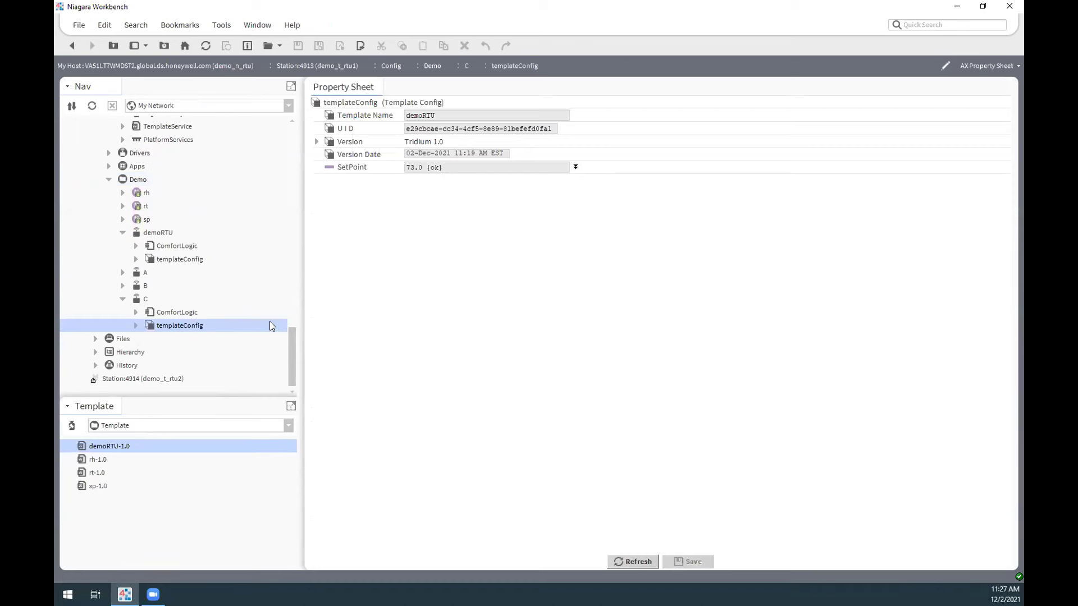
- Connect to the demo_ps station using the remembered credentials
scroll(258, 293, "up", 6)
scroll(258, 293, "down", 6)
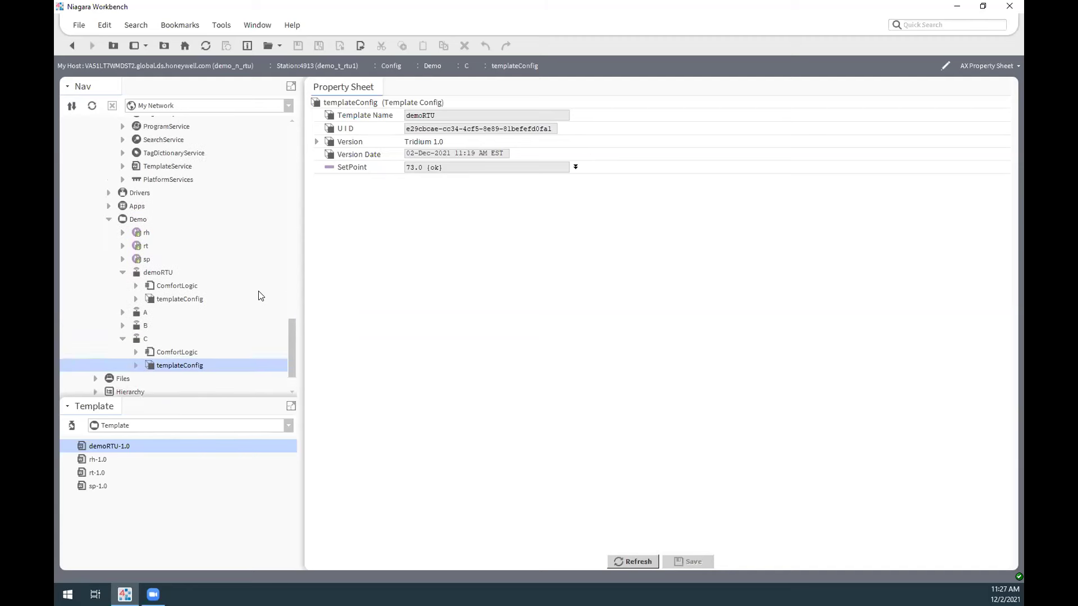
scroll(261, 267, "up", 10)
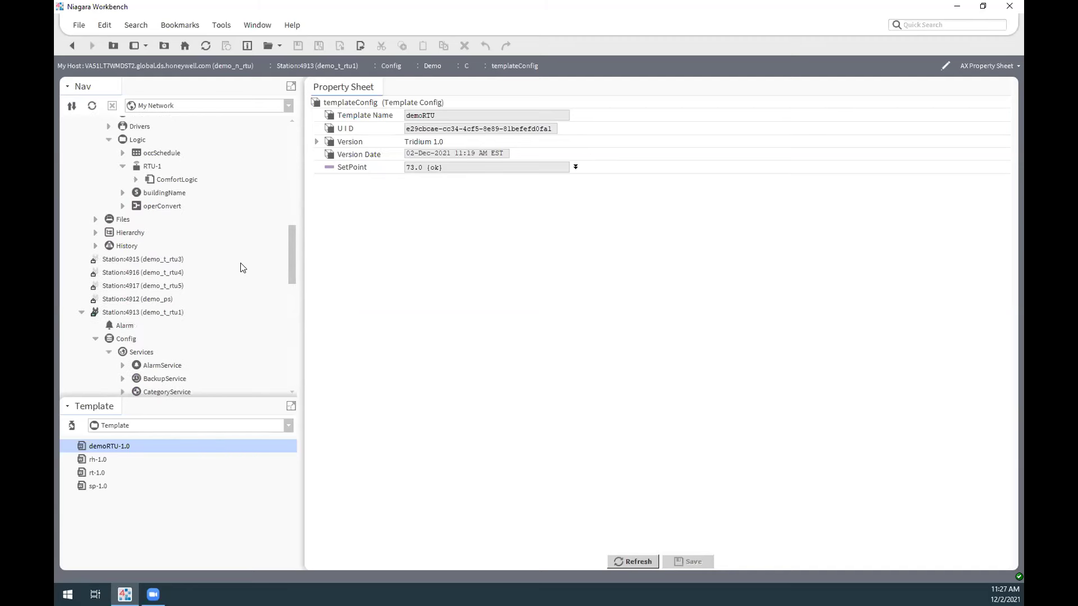
left_click(151, 301)
double_click(150, 302)
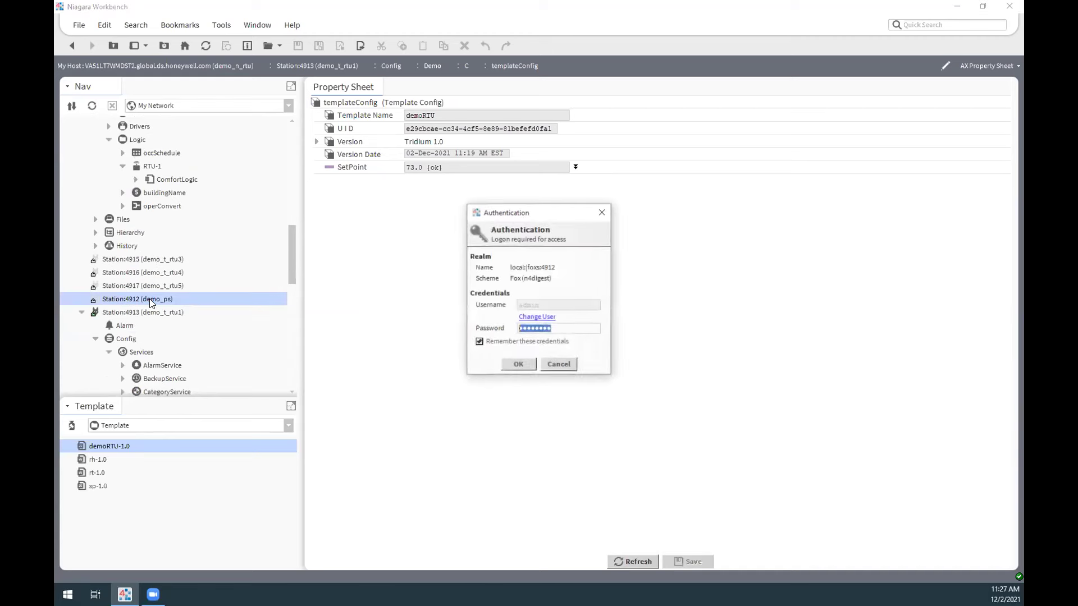
left_click(531, 366)
- Expand demo_ps down to Config > Drivers and open its NiagaraNetwork in the Station Manager
scroll(155, 284, "down", 1)
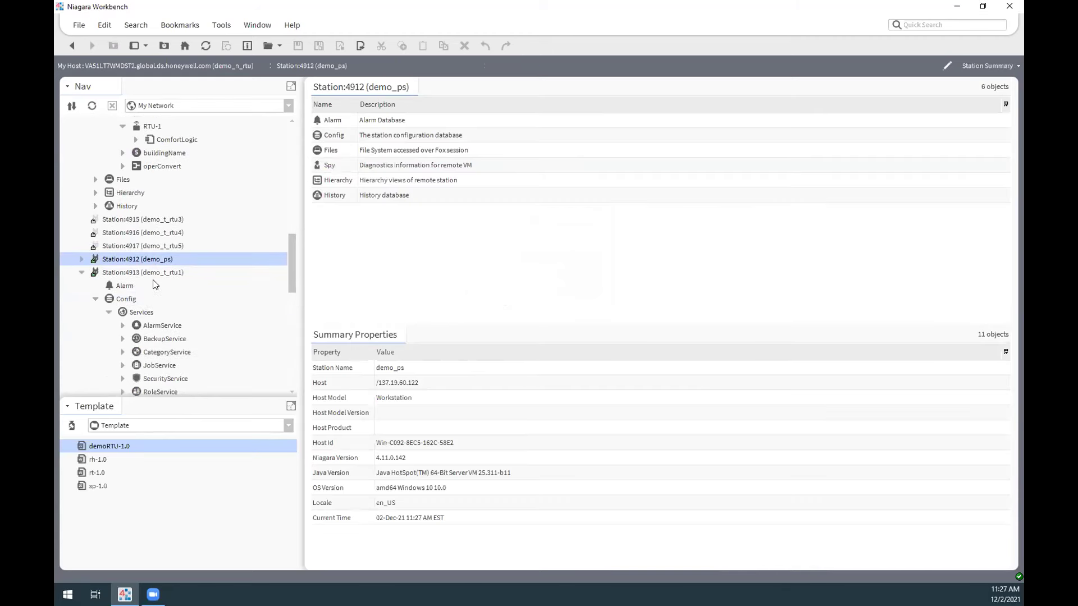
scroll(83, 188, "down", 1)
left_click(81, 220)
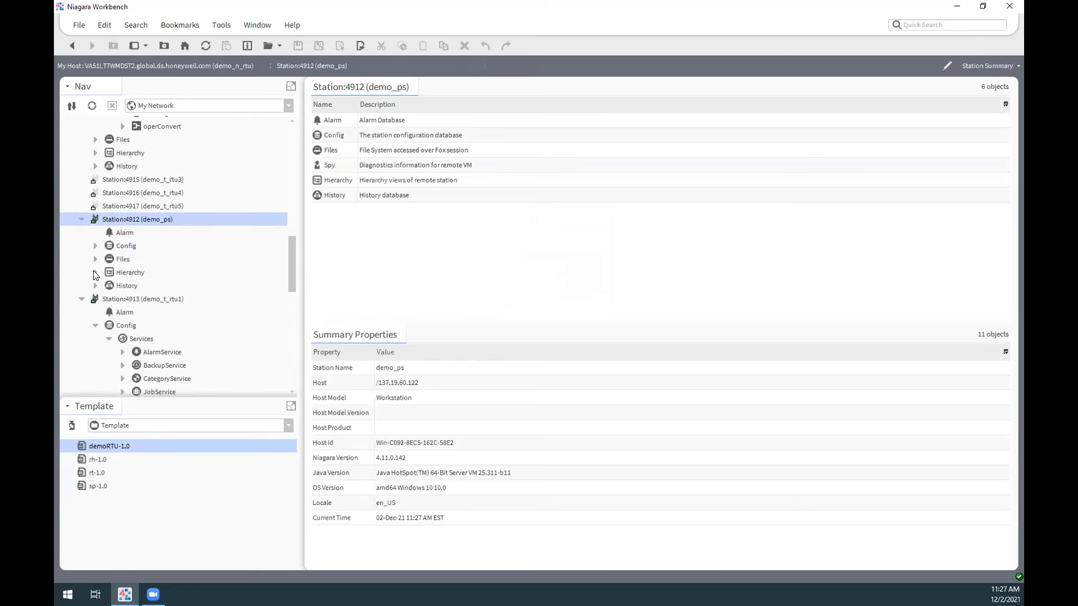
left_click(94, 247)
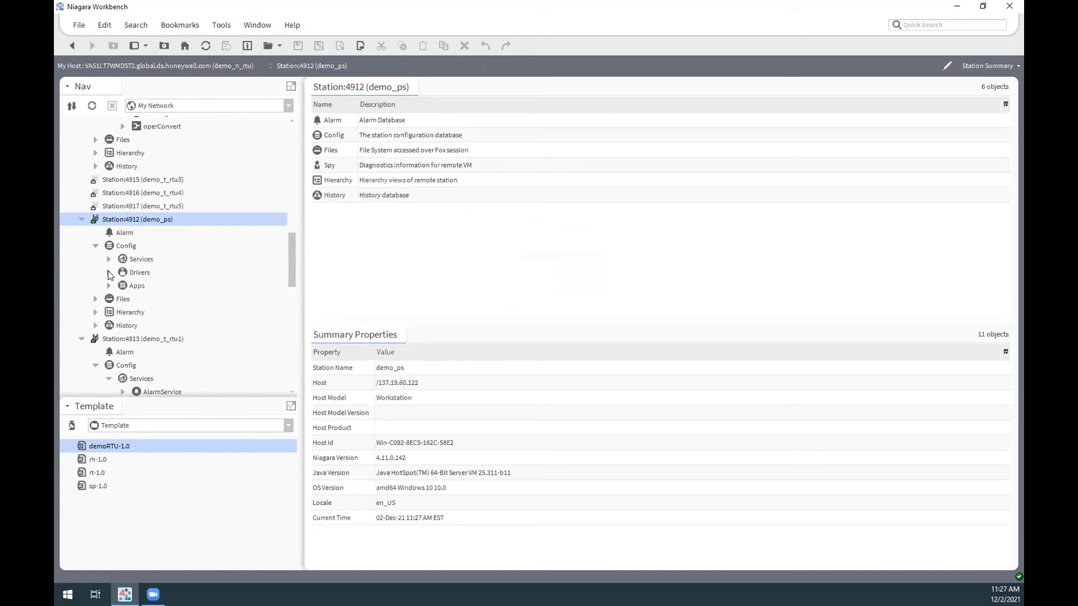
left_click(109, 272)
left_click(157, 286)
double_click(157, 286)
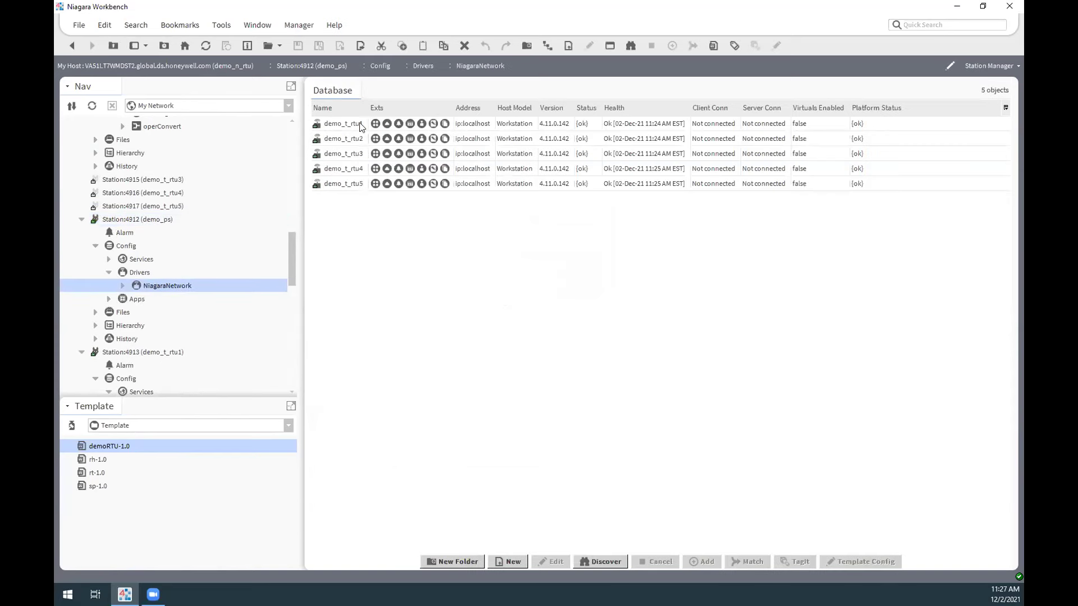
- Open the Niagara Network Job Builder of ProvisioningNwExt under the demo_ps NiagaraNetwork
left_click(121, 287)
left_click(207, 301)
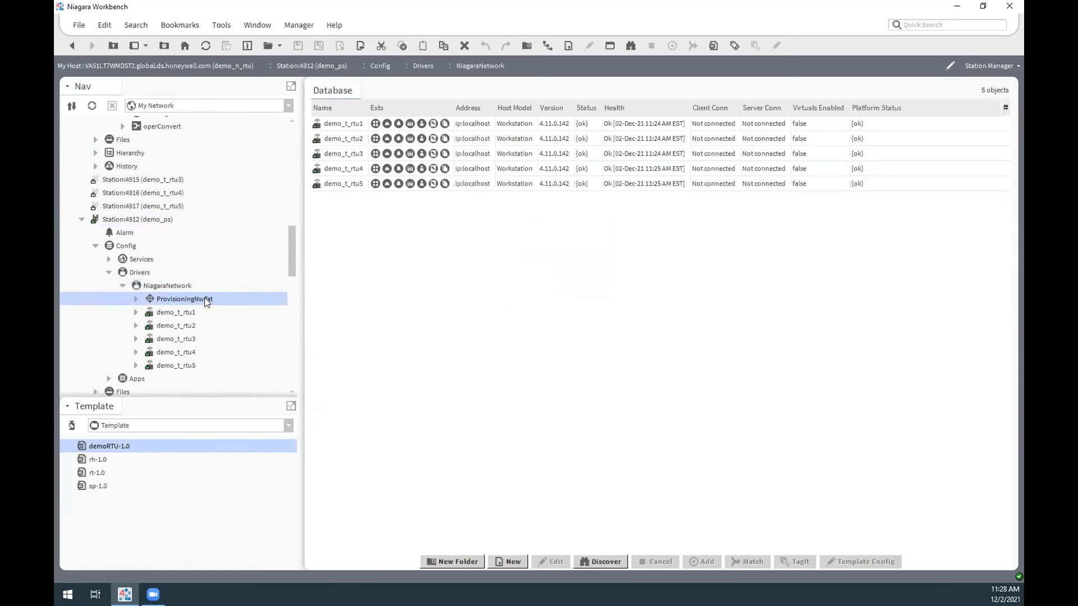
double_click(207, 300)
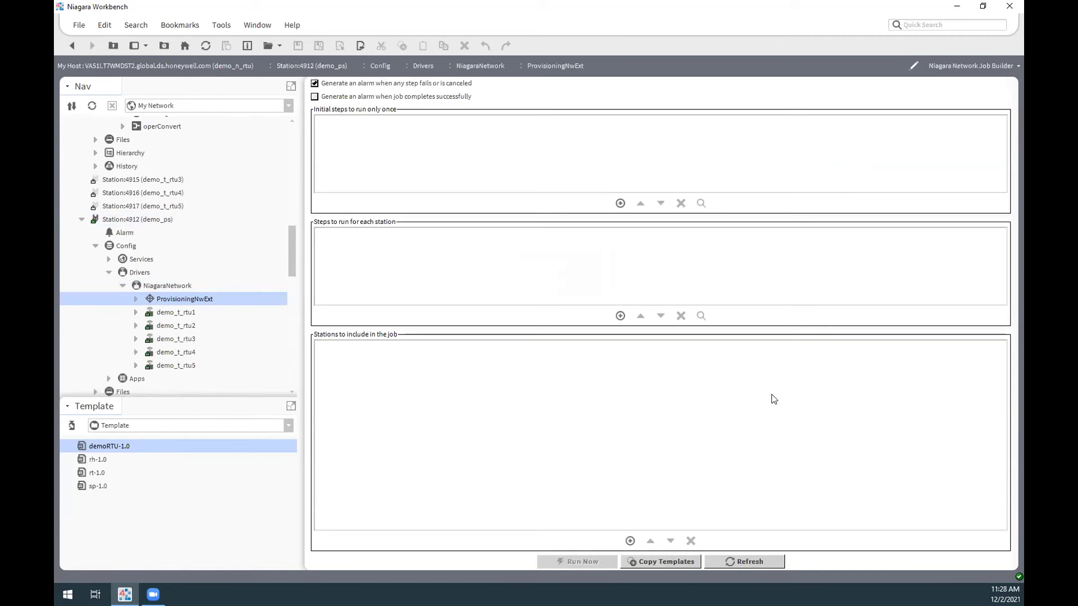
left_click(620, 316)
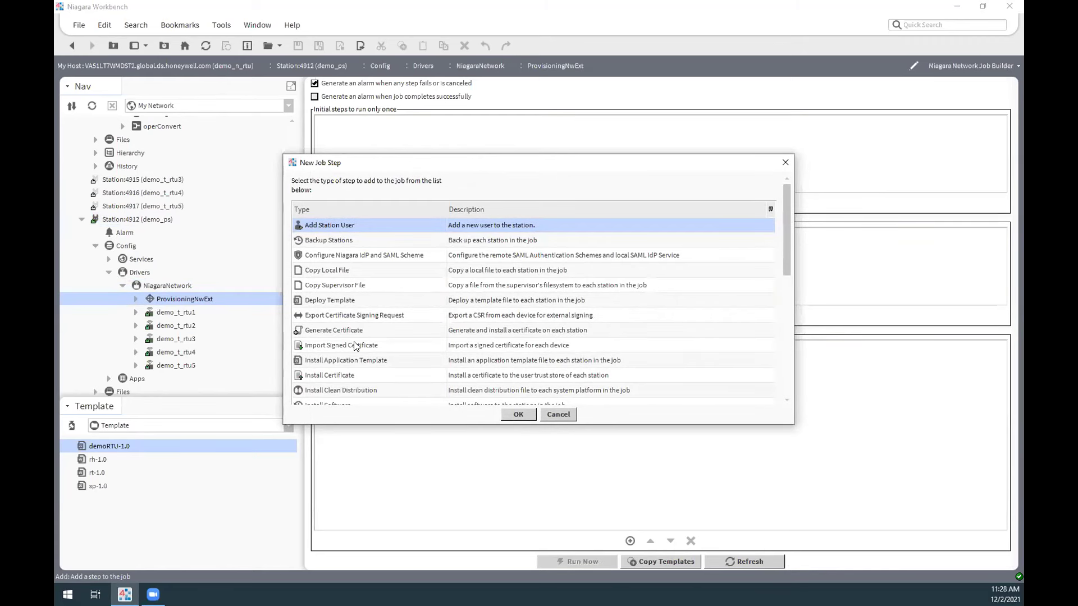
scroll(382, 323, "down", 1)
scroll(382, 323, "up", 1)
left_click(338, 301)
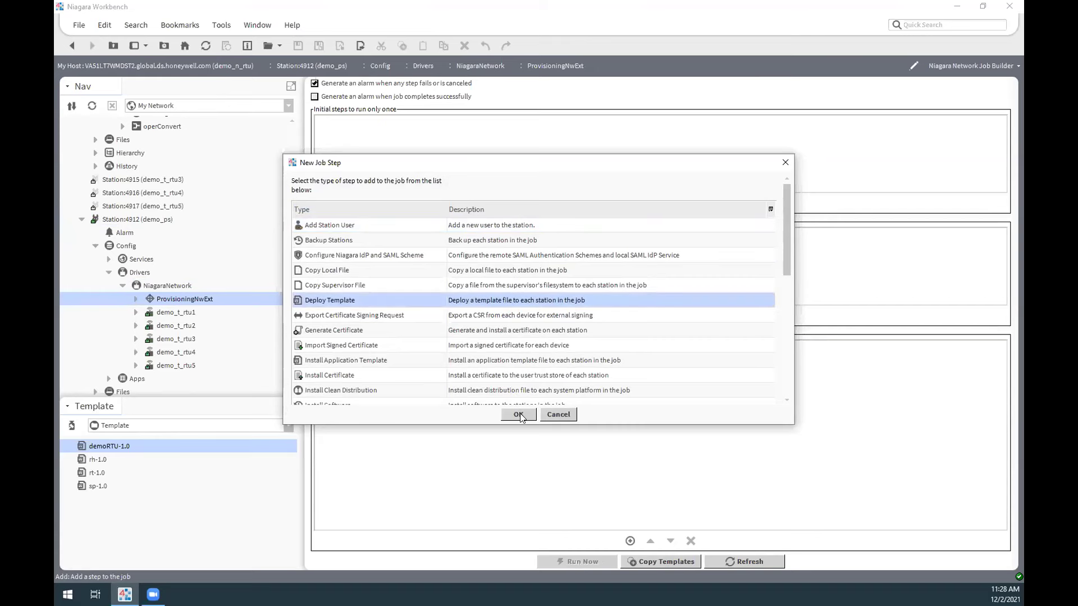
left_click(518, 415)
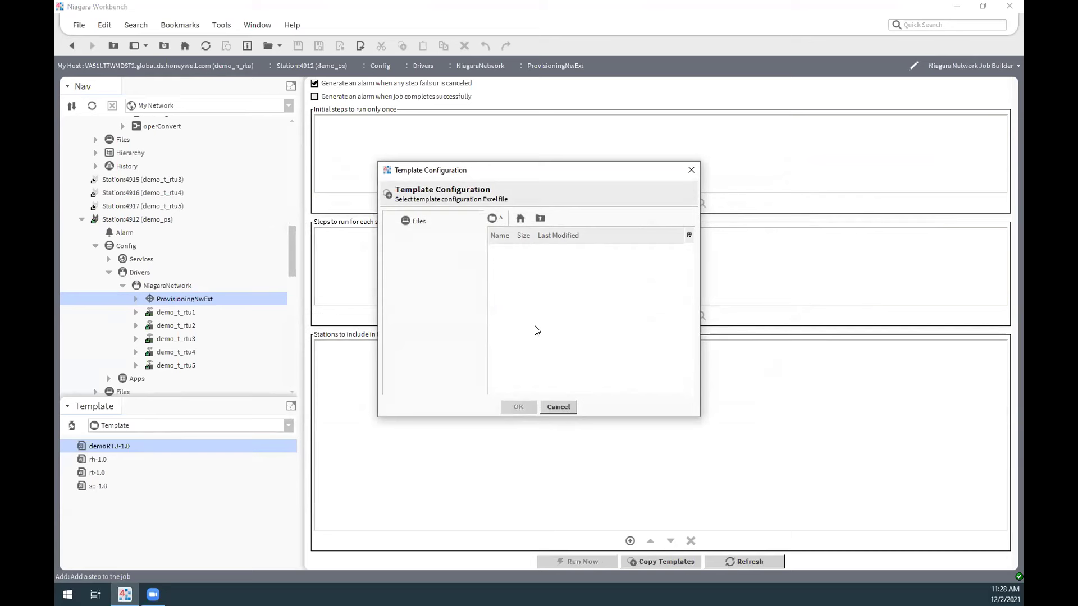
left_click(564, 408)
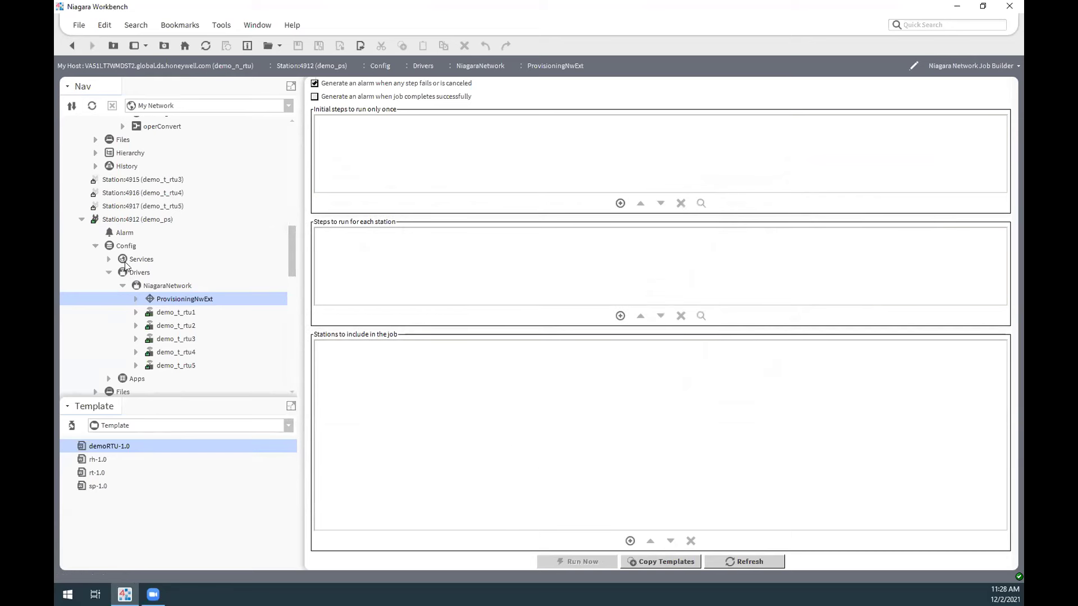
- Copy demoRTU.ntpl and demoRTU.xlsx from the templates folder to the supervisor
left_click(659, 562)
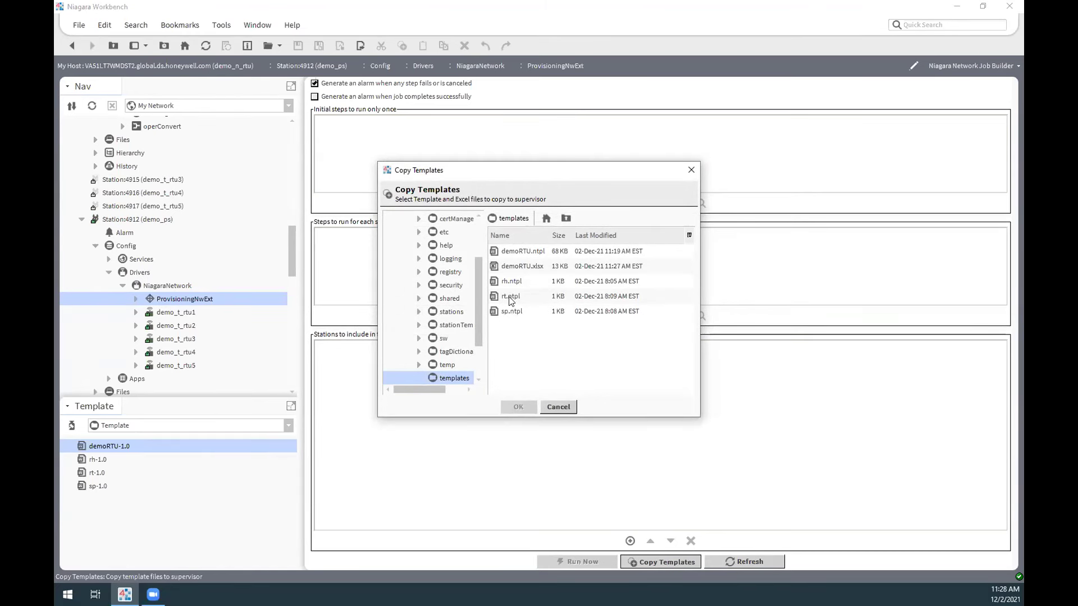
left_click(531, 253)
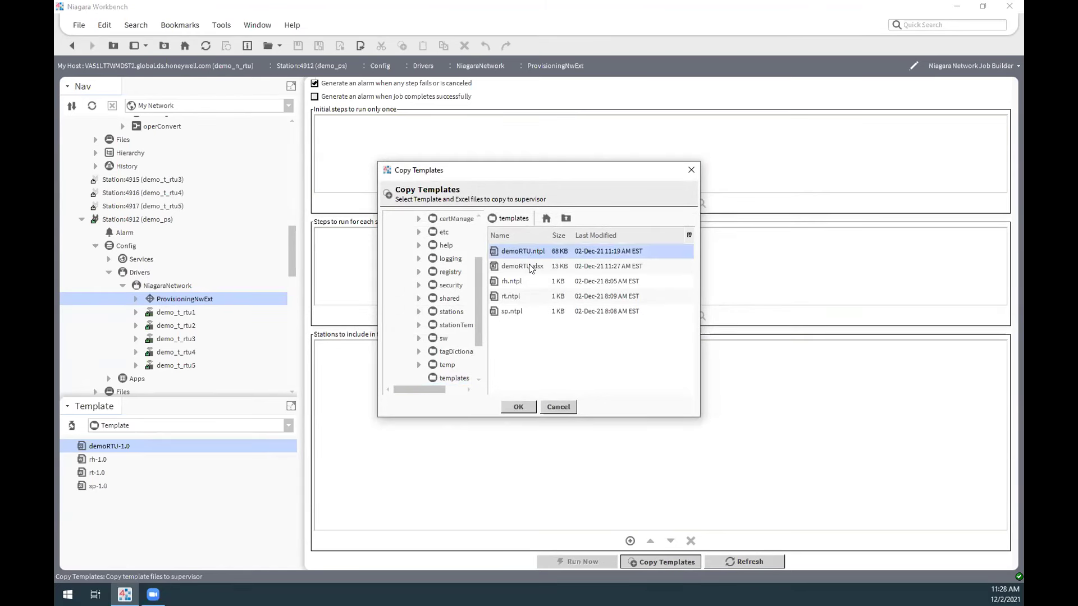
left_click(531, 268, "ctrl")
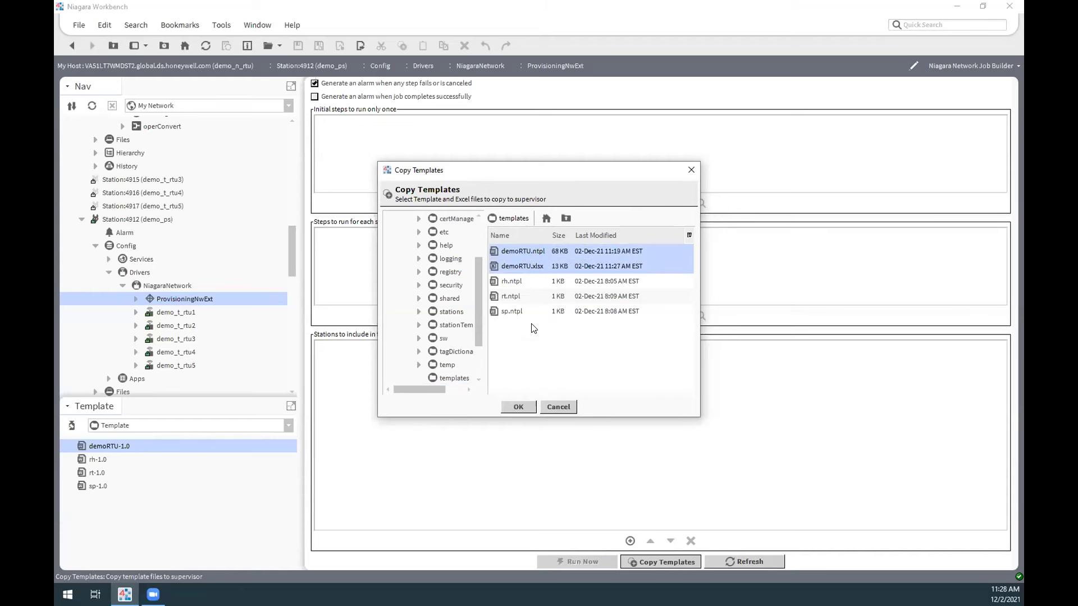
left_click(519, 407)
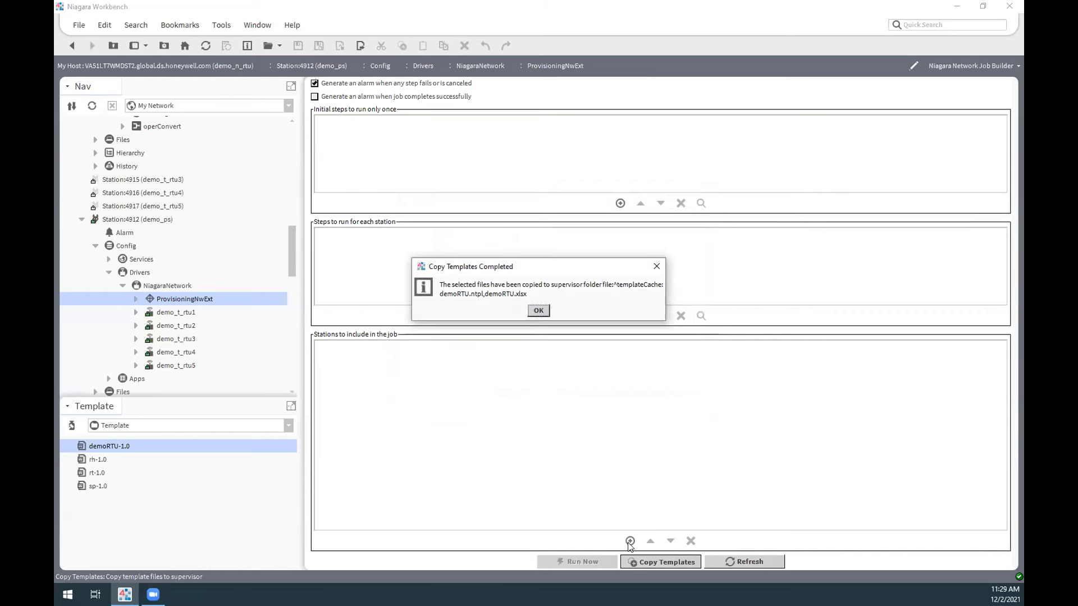
left_click(538, 312)
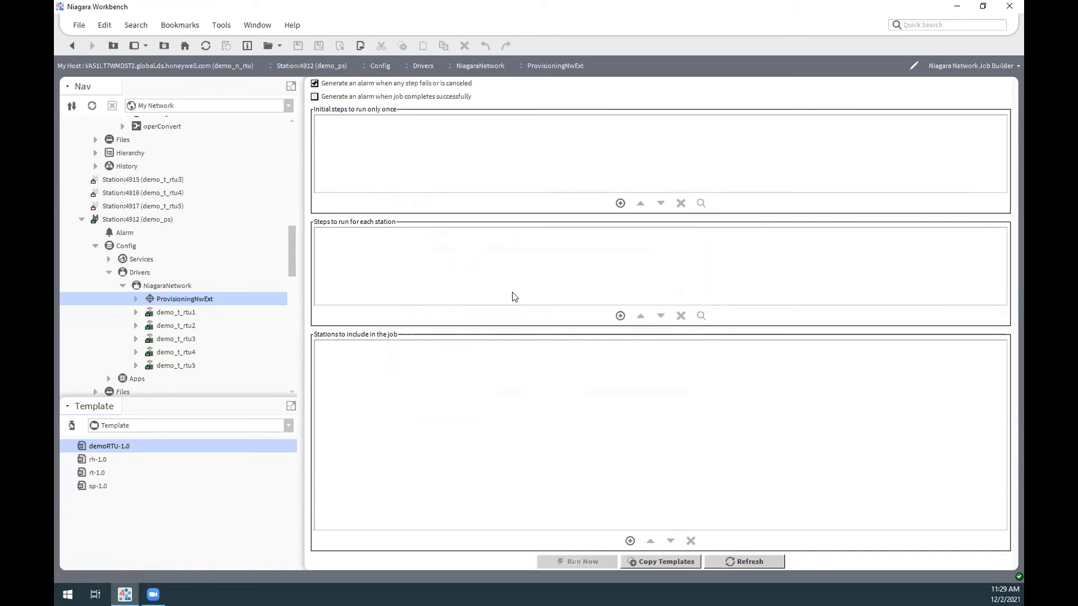
- Add a Deploy Template step to run for each station, using demoRTU.xlsx from templateCache without a spreadsheet password
left_click(621, 316)
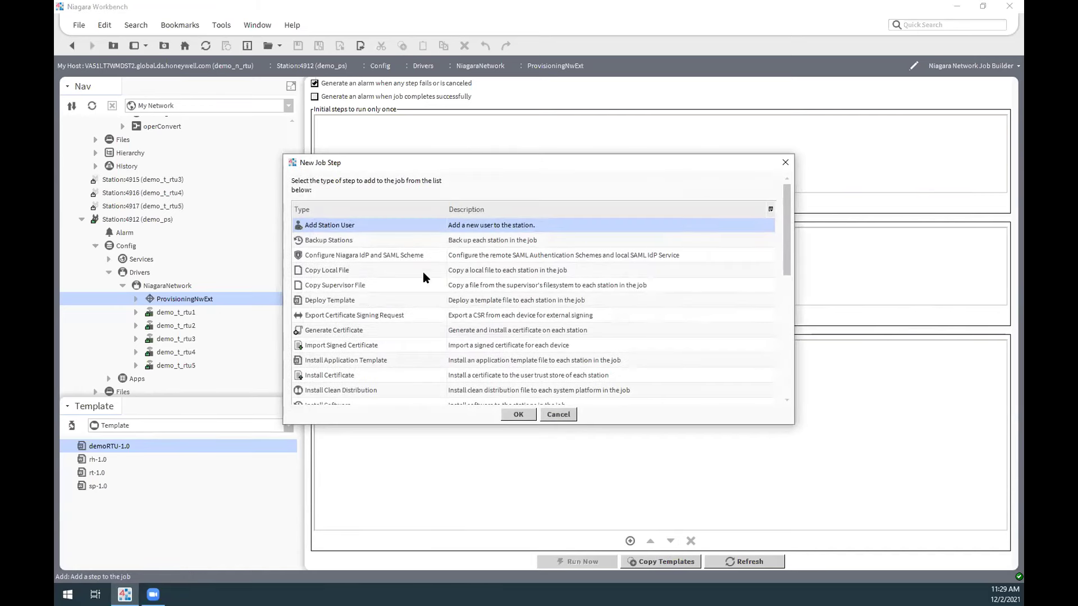
double_click(346, 300)
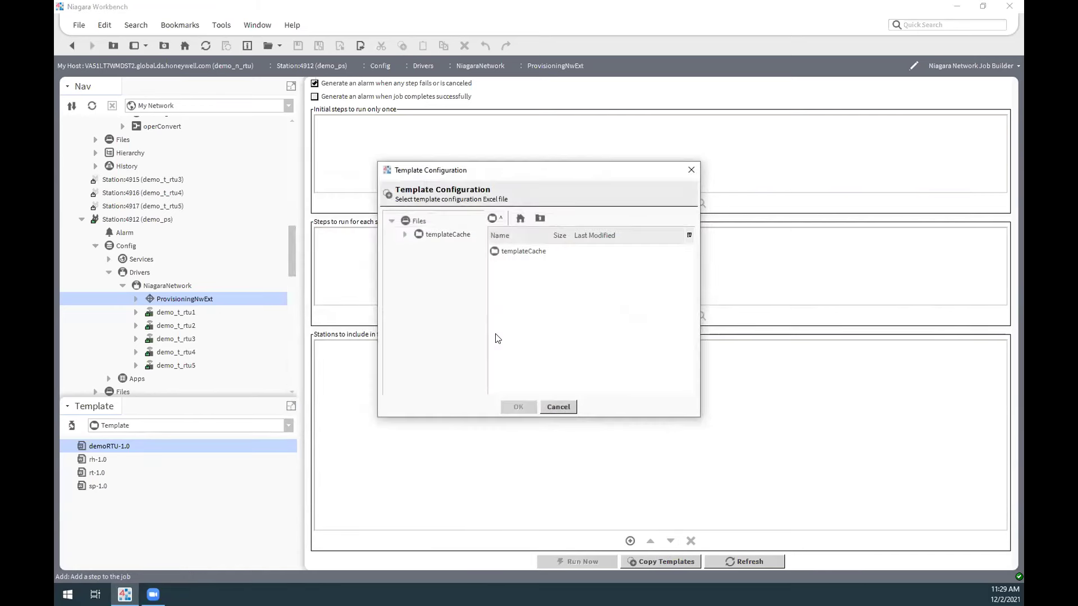
double_click(503, 254)
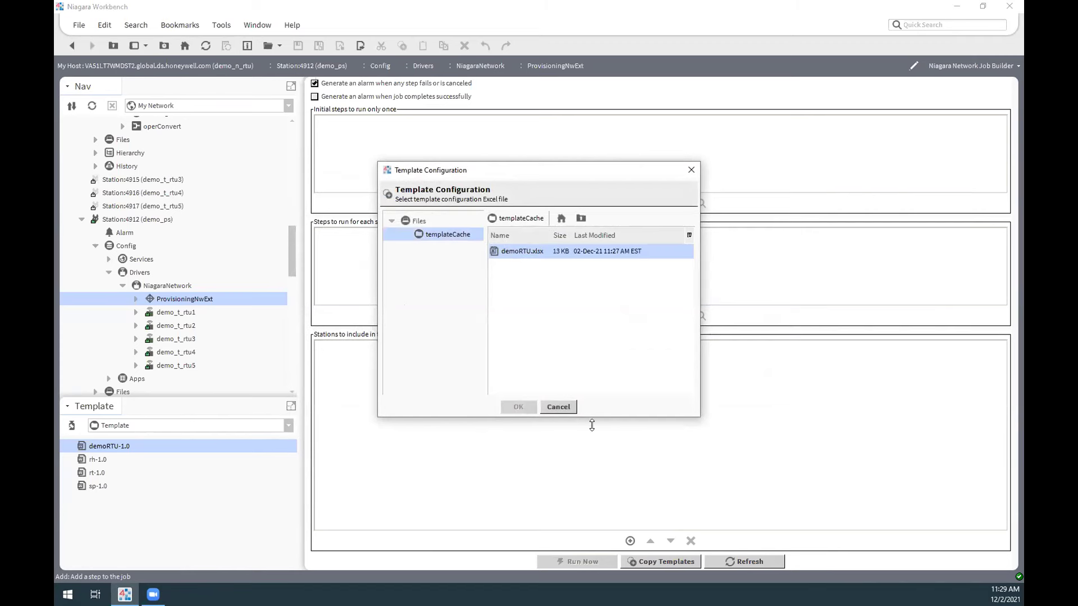
left_click(537, 255)
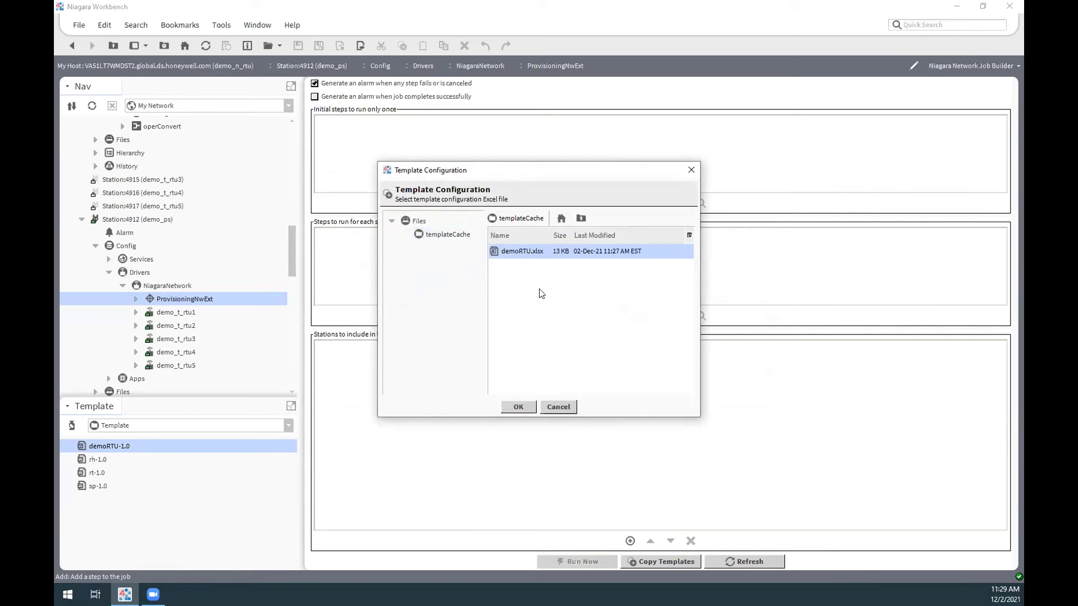
left_click(518, 408)
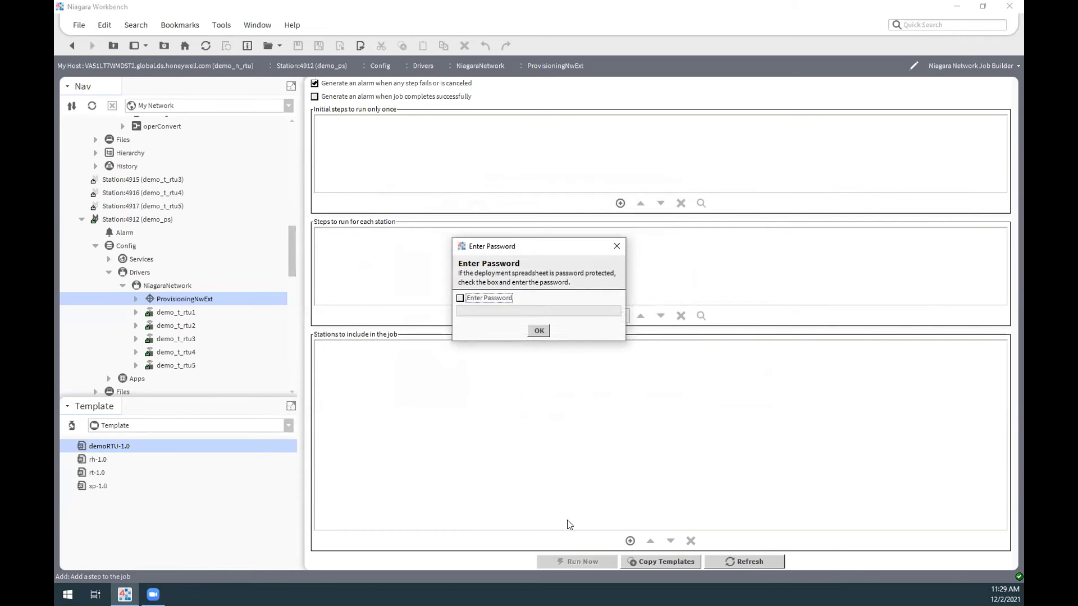
left_click(539, 330)
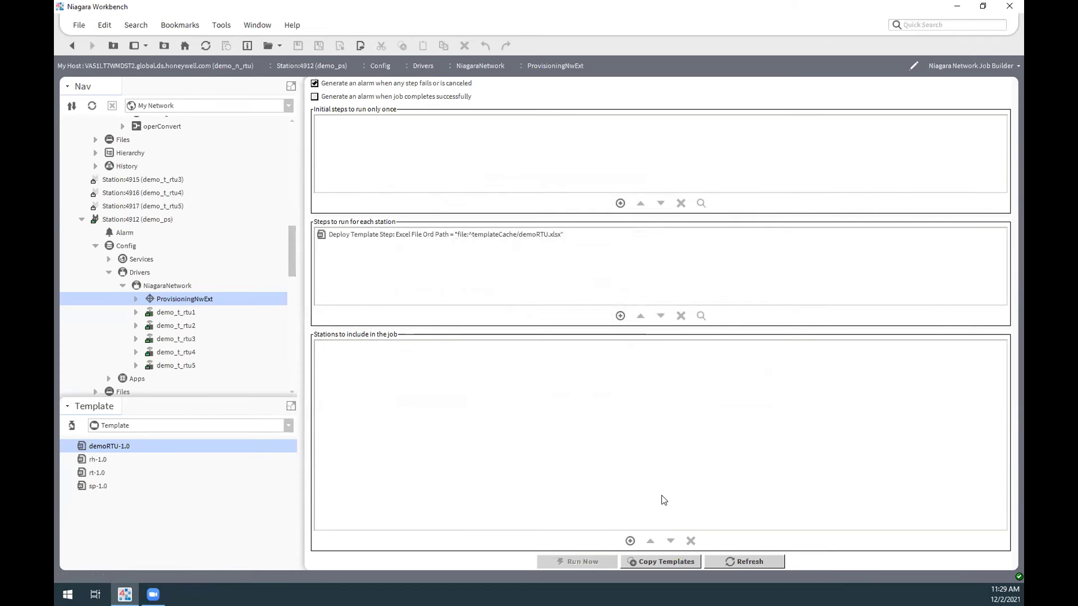
- Include stations demo_t_rtu2, demo_t_rtu3, demo_t_rtu4 and demo_t_rtu5 in the provisioning job and run it
left_click(631, 541)
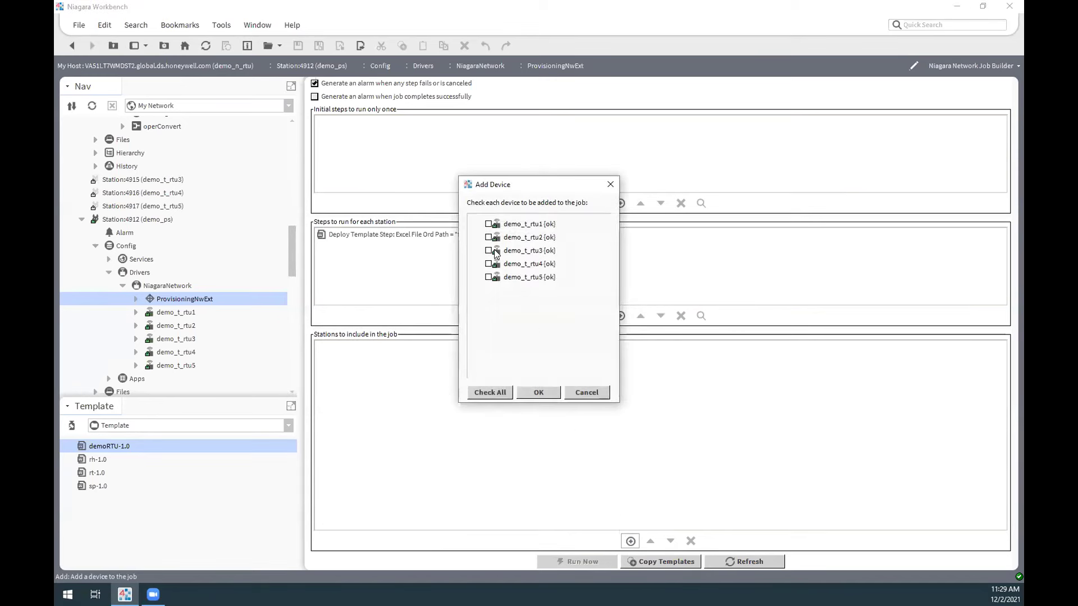
left_click(494, 239)
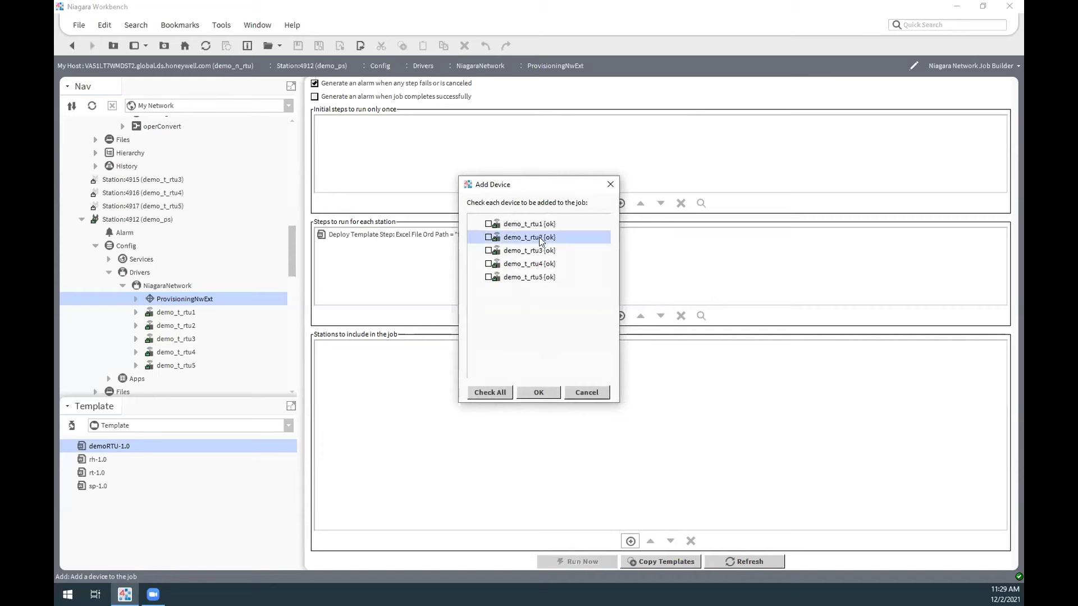
left_click(488, 238)
left_click(488, 250)
left_click(488, 264)
left_click(488, 277)
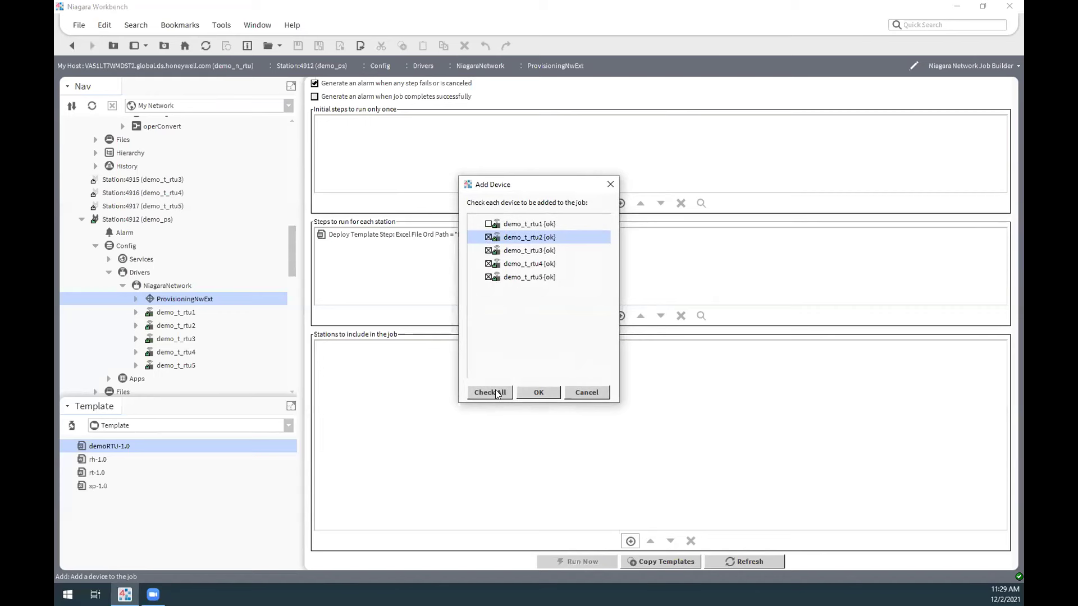
left_click(539, 393)
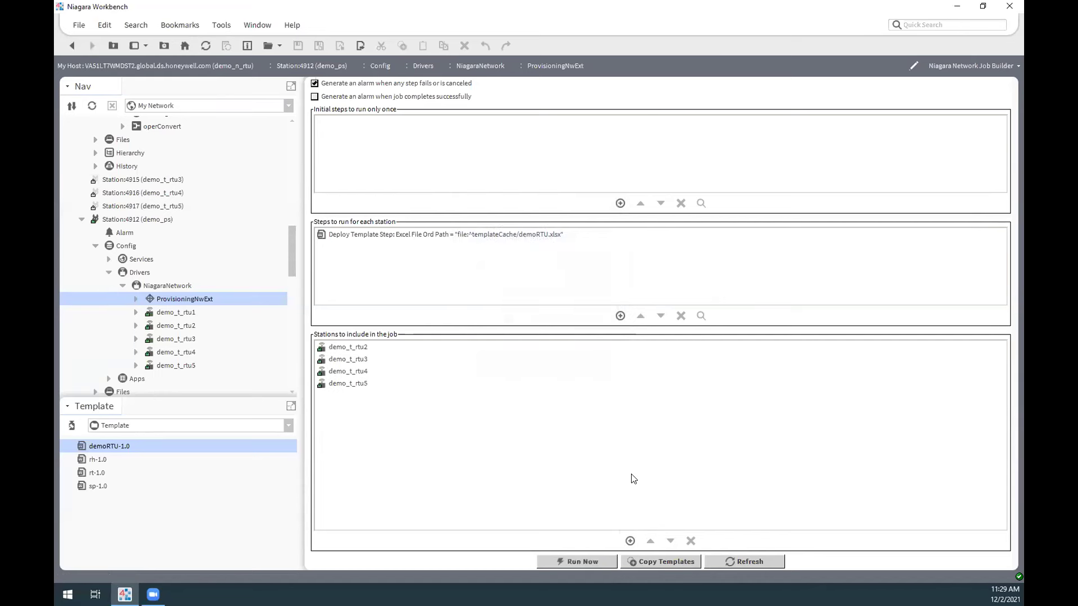
left_click(575, 560)
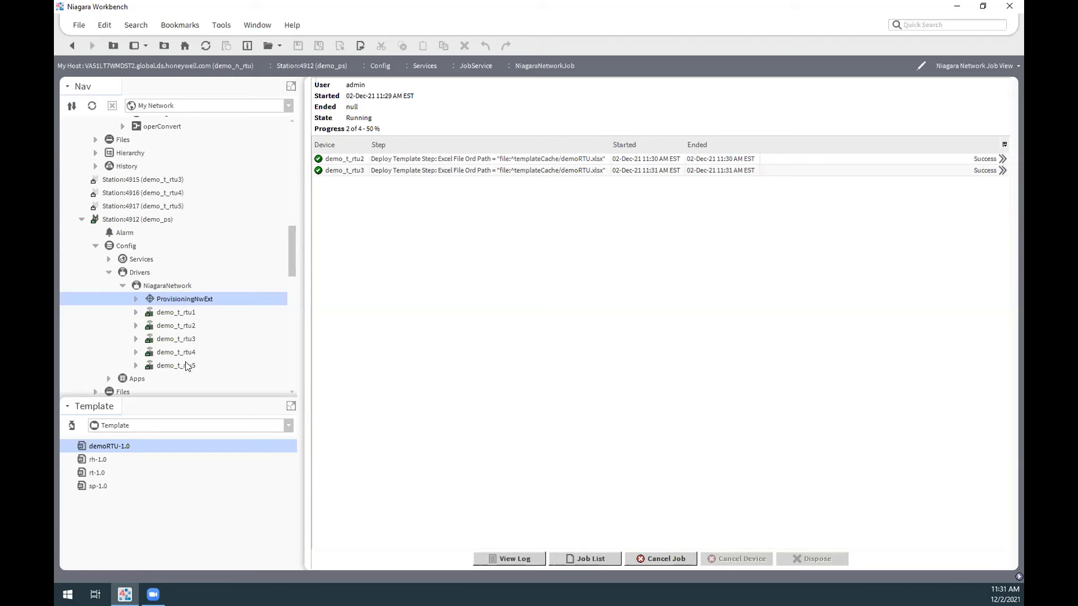
- Connect to the demo_t_rtu2 station using the remembered credentials
left_click_drag(291, 252, 290, 267)
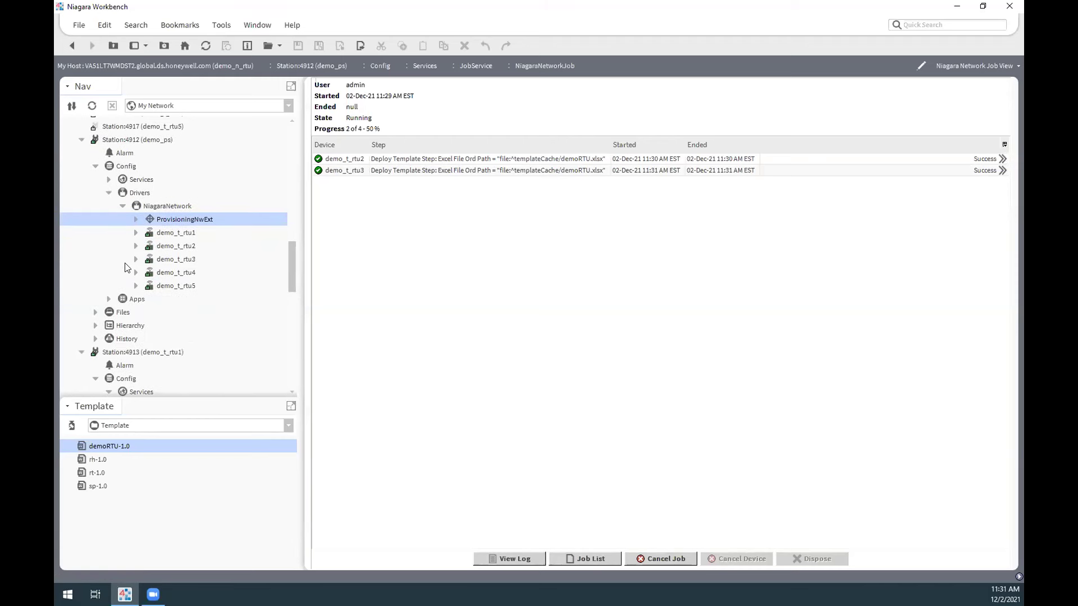
scroll(145, 254, "down", 12)
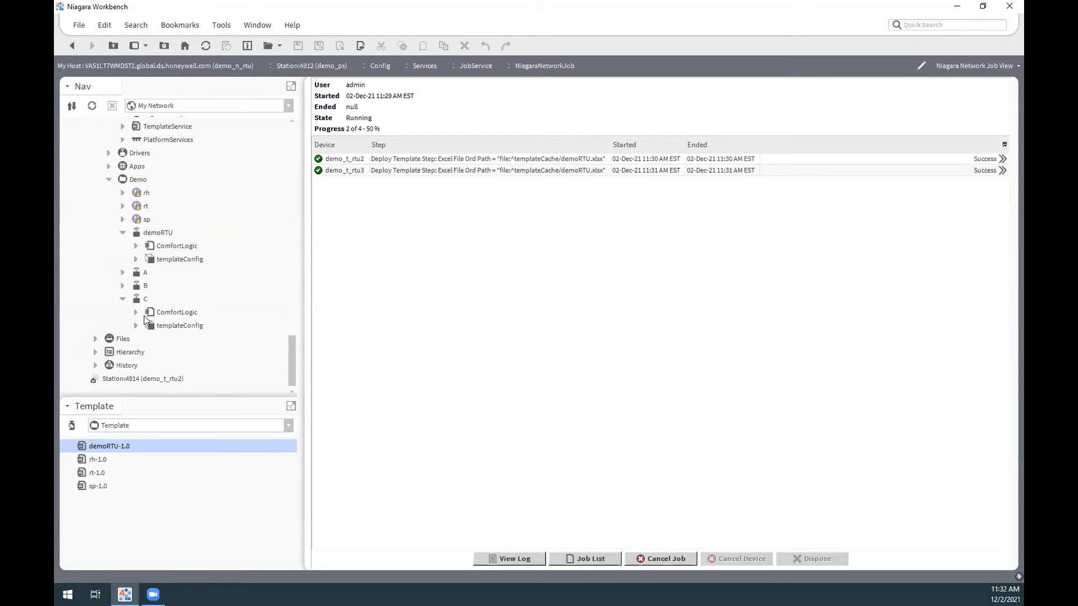
double_click(130, 379)
left_click(513, 368)
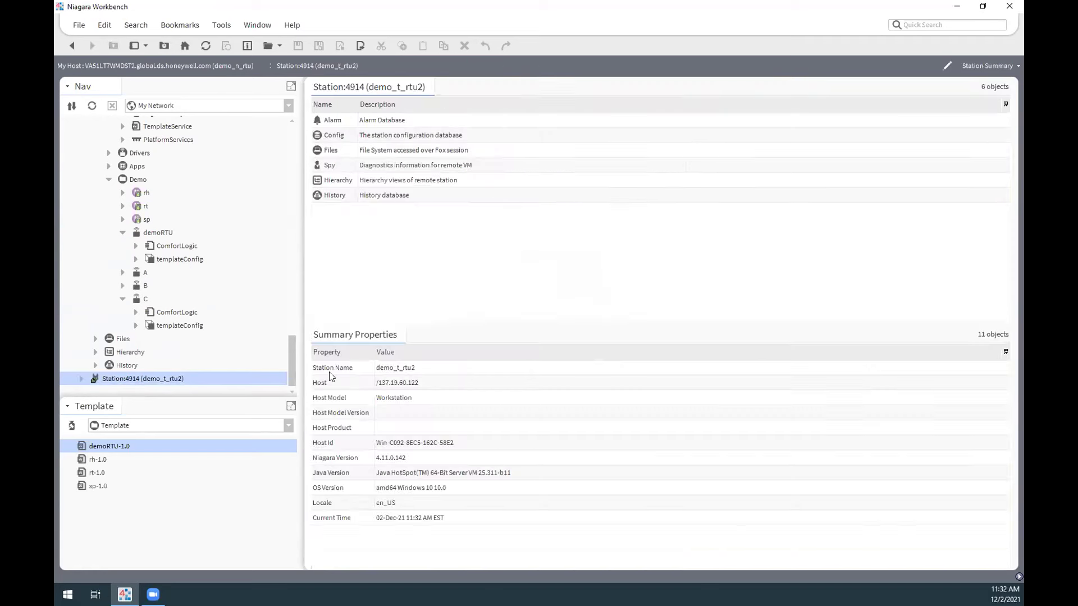
- Open the wire sheet of the Demo folder under demo_t_rtu2's Config to check the deployed components
left_click(82, 379)
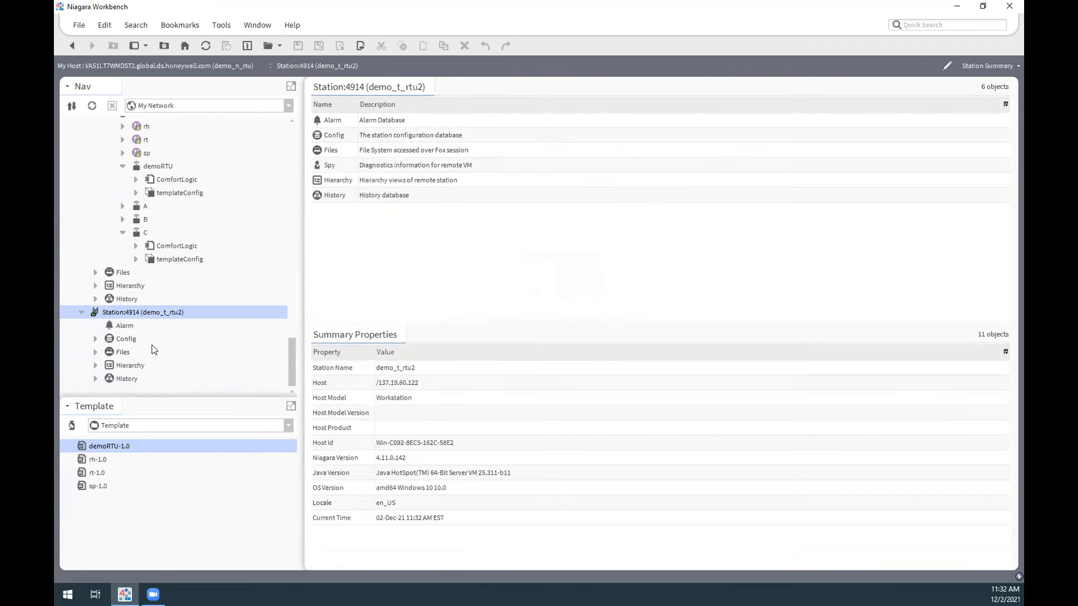
left_click(95, 339)
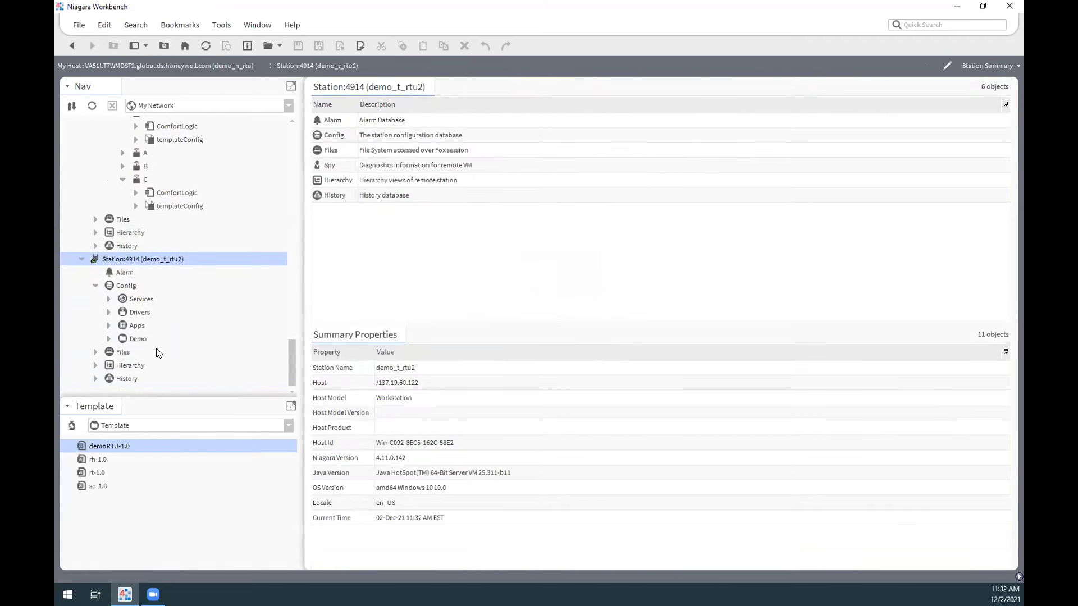
double_click(128, 340)
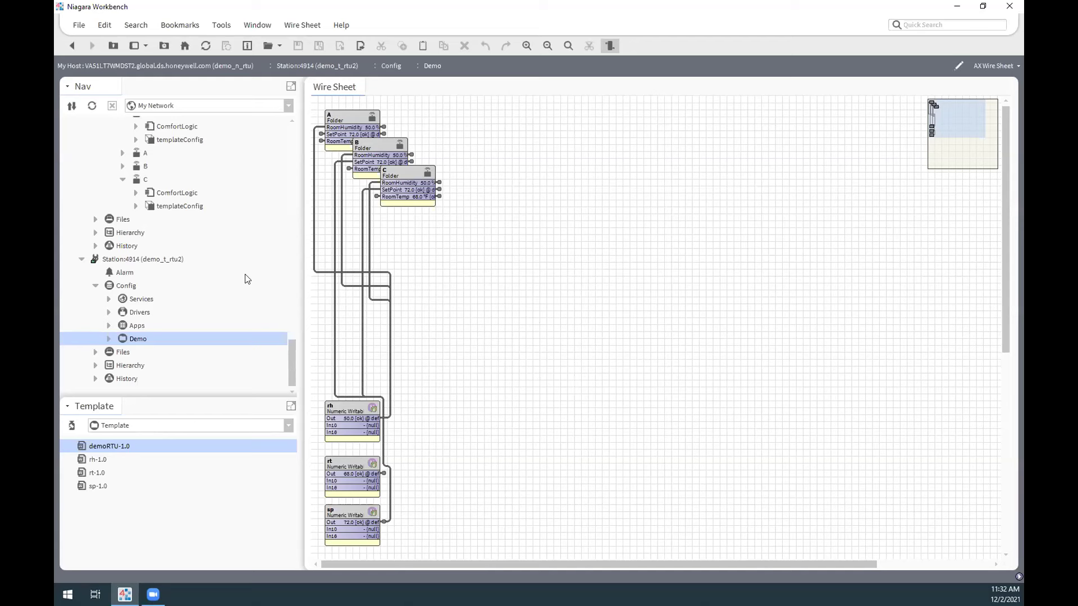
- Collapse the My File System branch at the start of the navigation tree
scroll(242, 279, "up", 1)
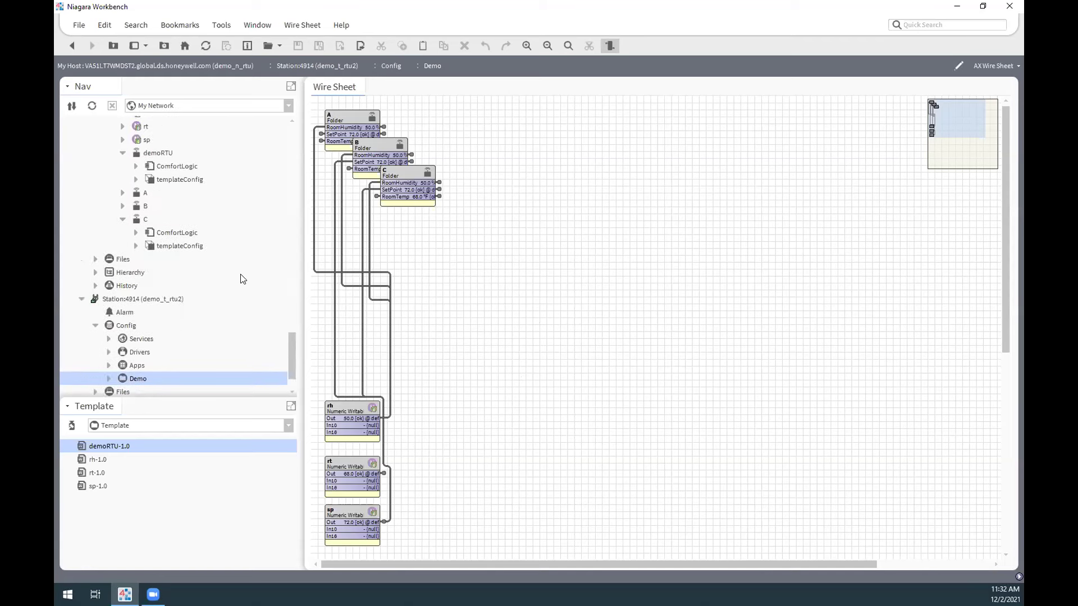
scroll(242, 279, "up", 20)
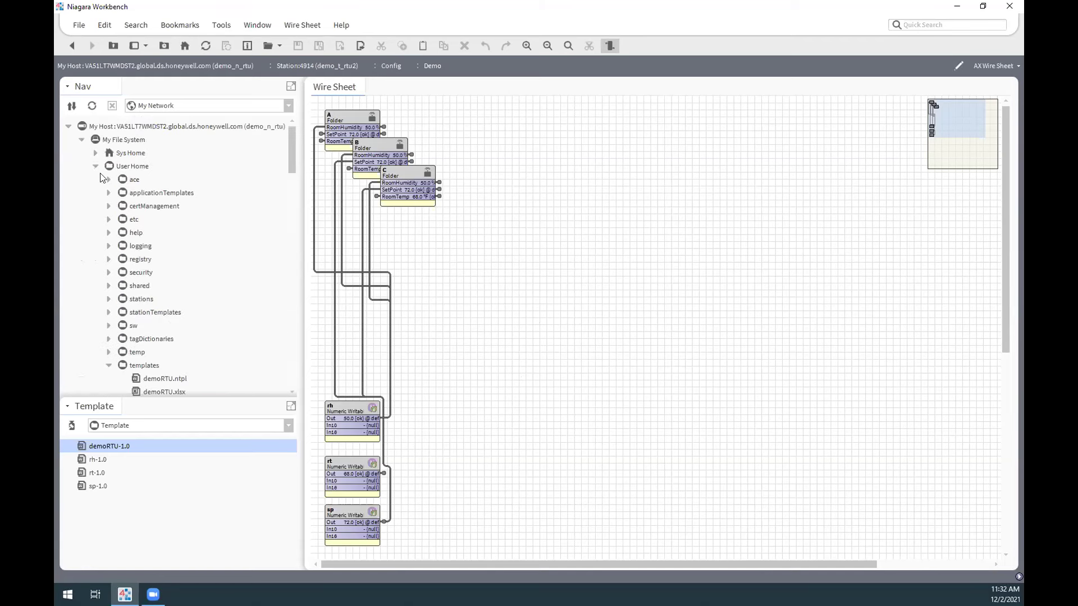
left_click(82, 140)
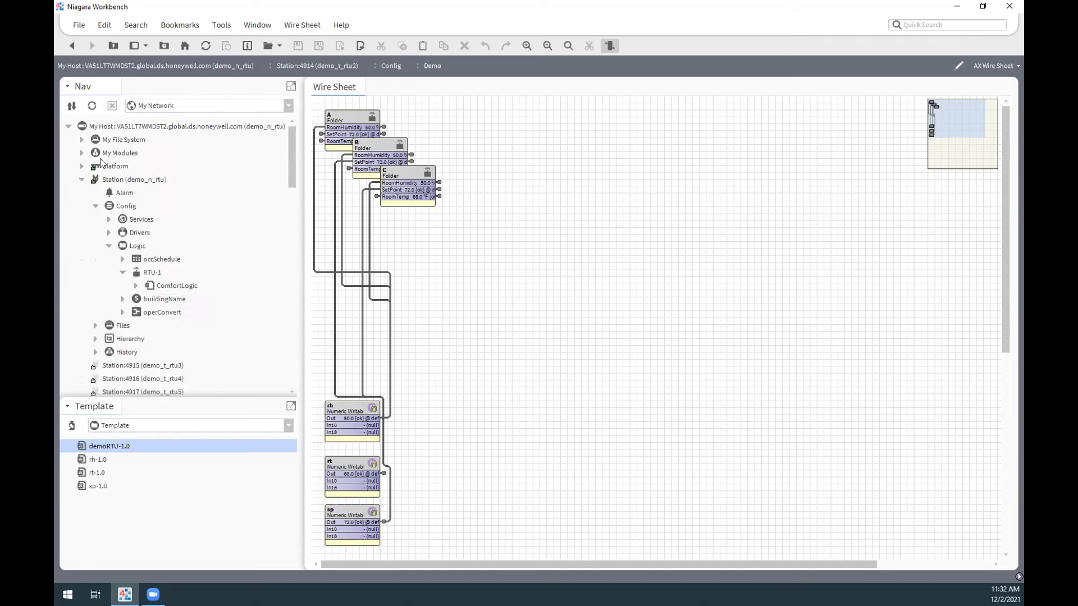
- Collapse the demo_n_rtu, demo_t_rtu1 and demo_t_rtu2 station branches in the navigation tree
left_click(81, 179)
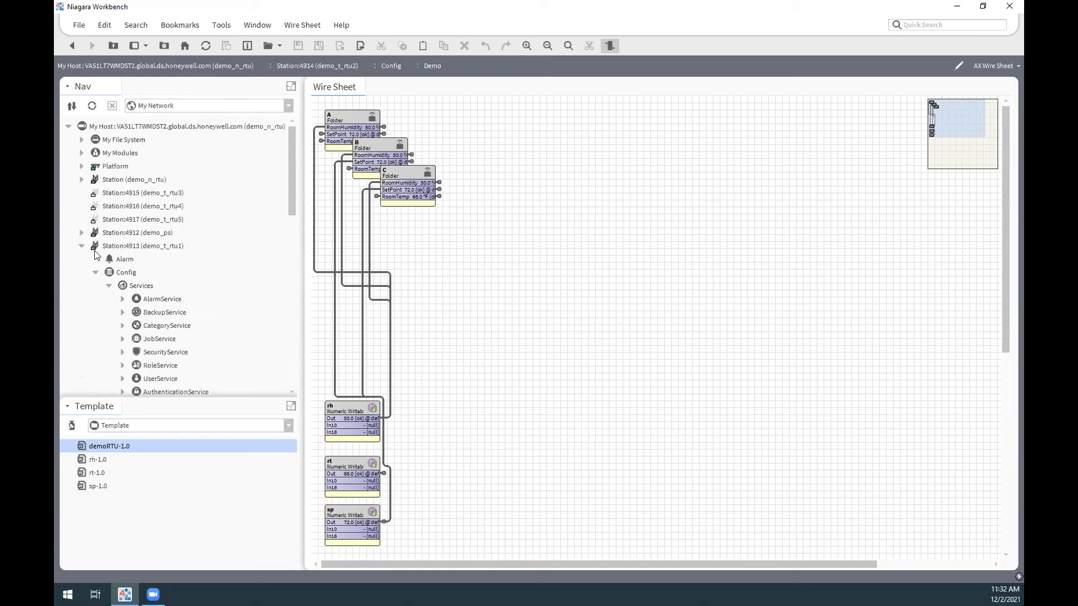
left_click(82, 246)
left_click(82, 260)
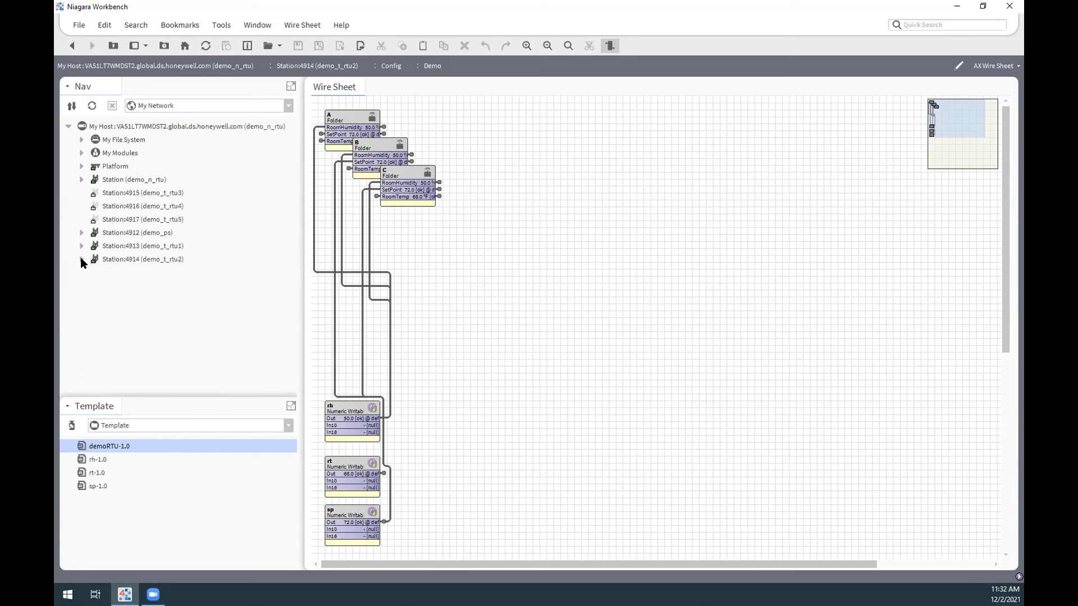
- Open the wire sheet of the Logic folder in the demo_n_rtu station and collapse the RTU-1 branch beneath it
left_click(124, 180)
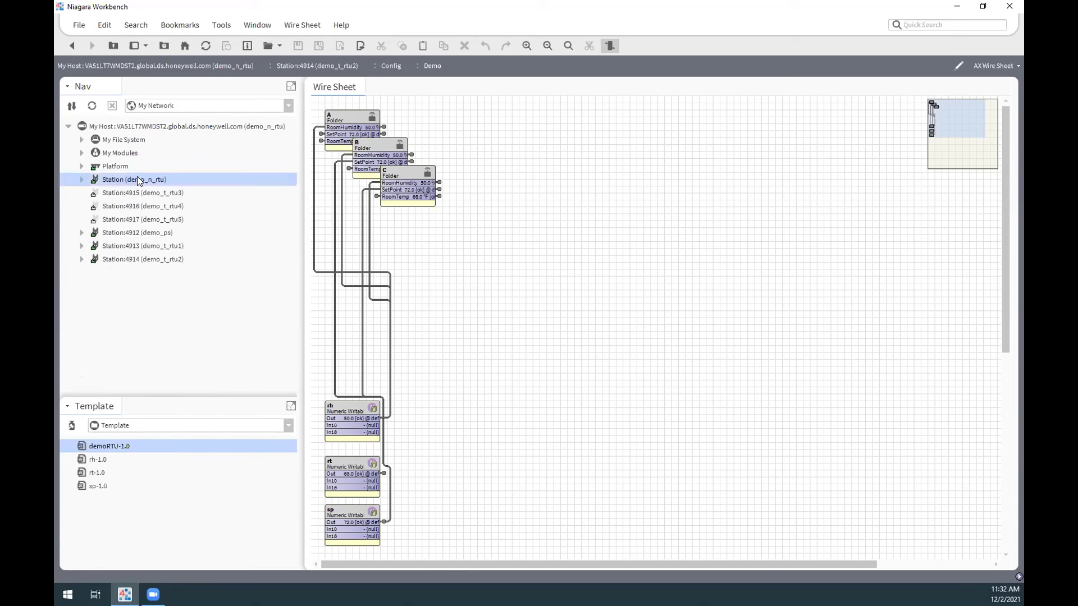
left_click(81, 180)
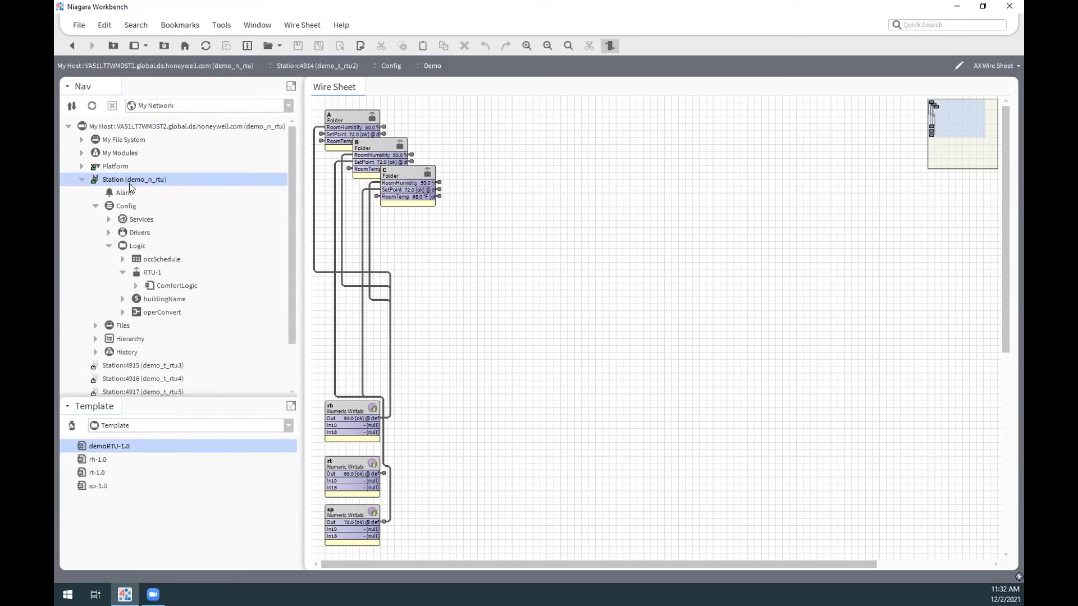
double_click(133, 246)
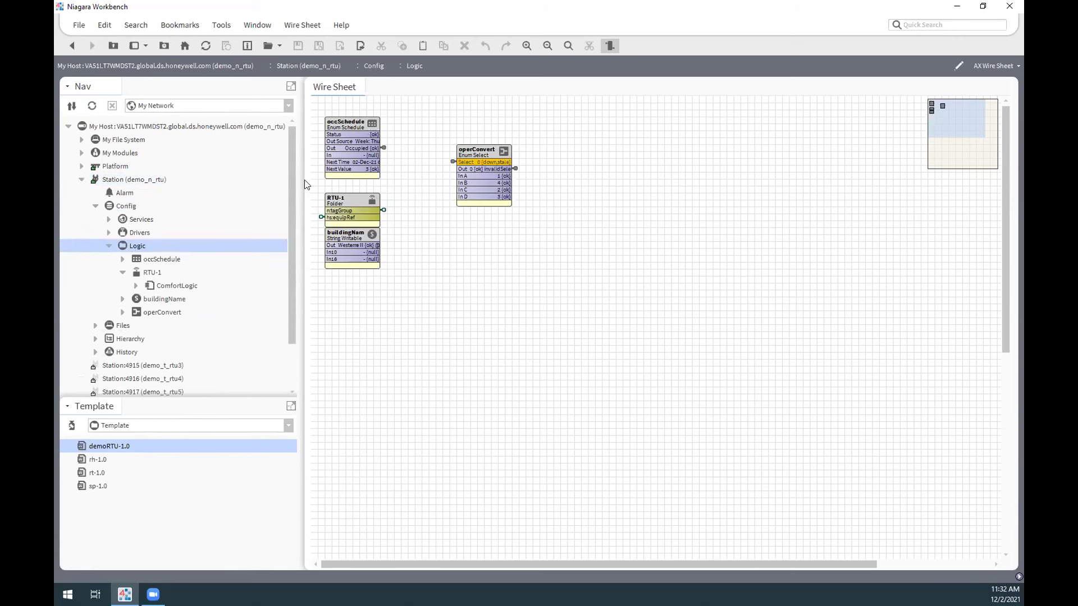
left_click(108, 246)
left_click(109, 248)
left_click(156, 274)
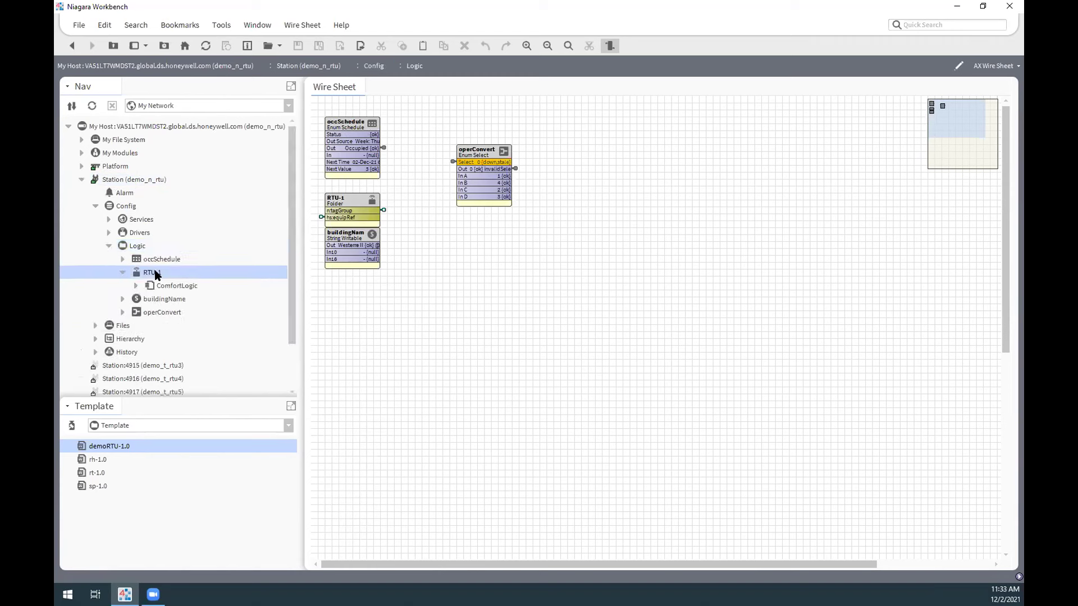
left_click(122, 273)
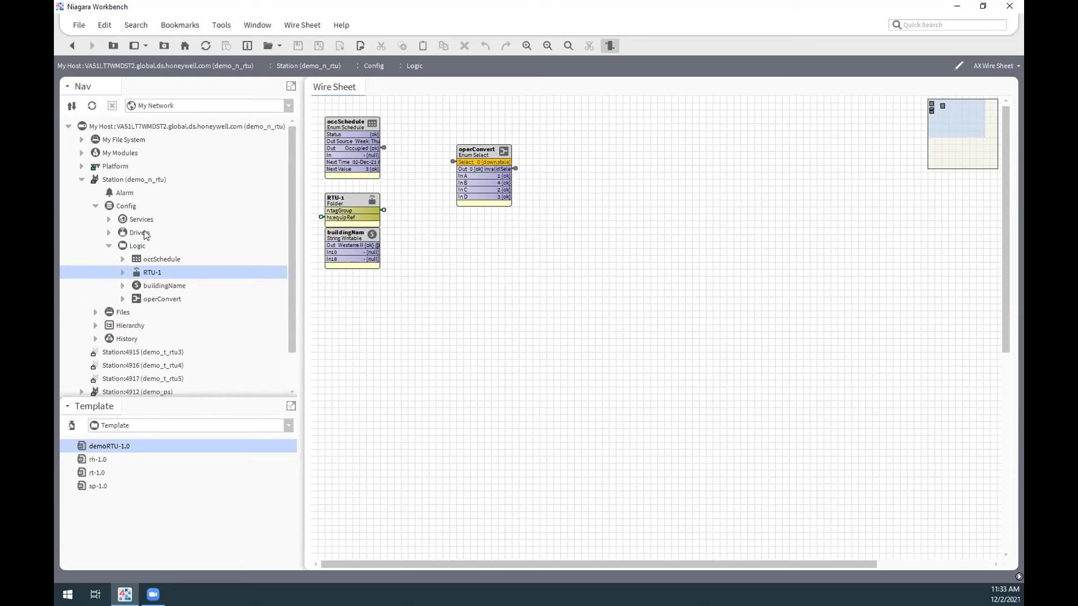
- Make an application template from the Config of the demo_n_rtu station
left_click(122, 207)
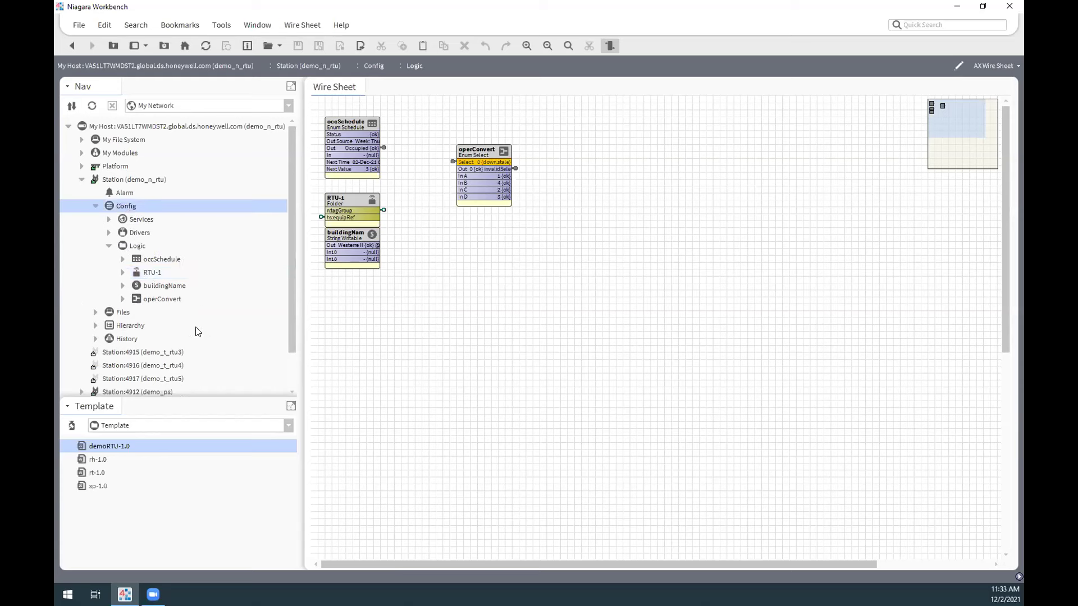
right_click(127, 206)
mouse_move(157, 244)
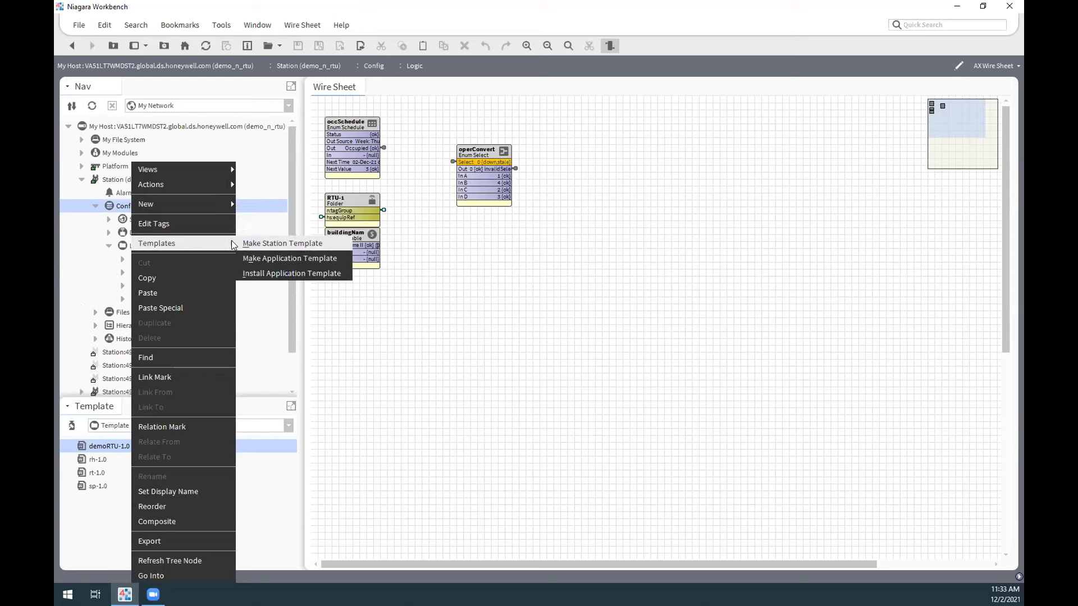
left_click(301, 247)
right_click(133, 210)
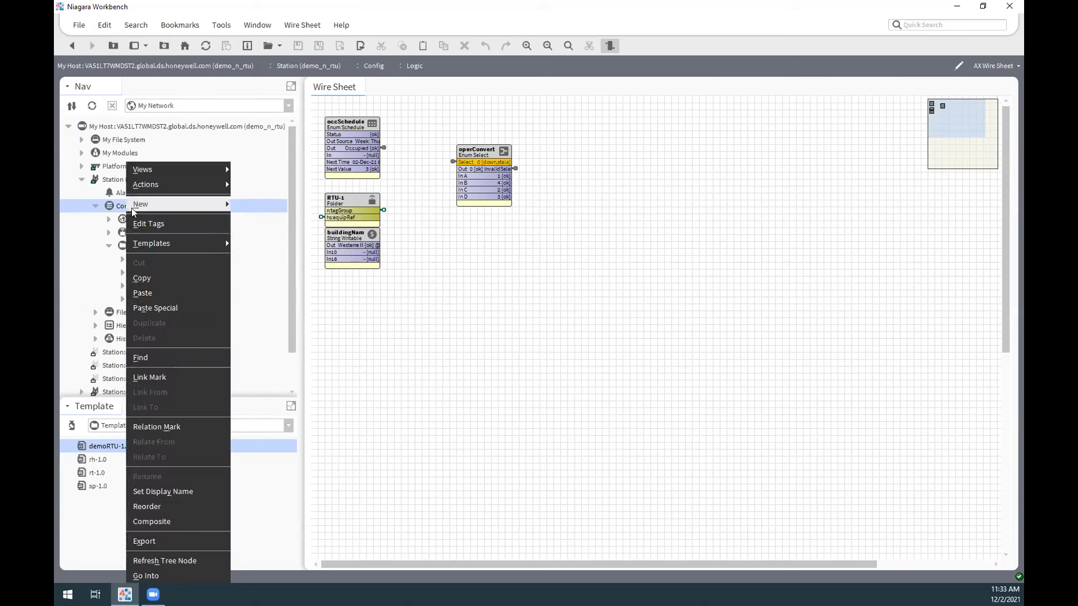
mouse_move(190, 245)
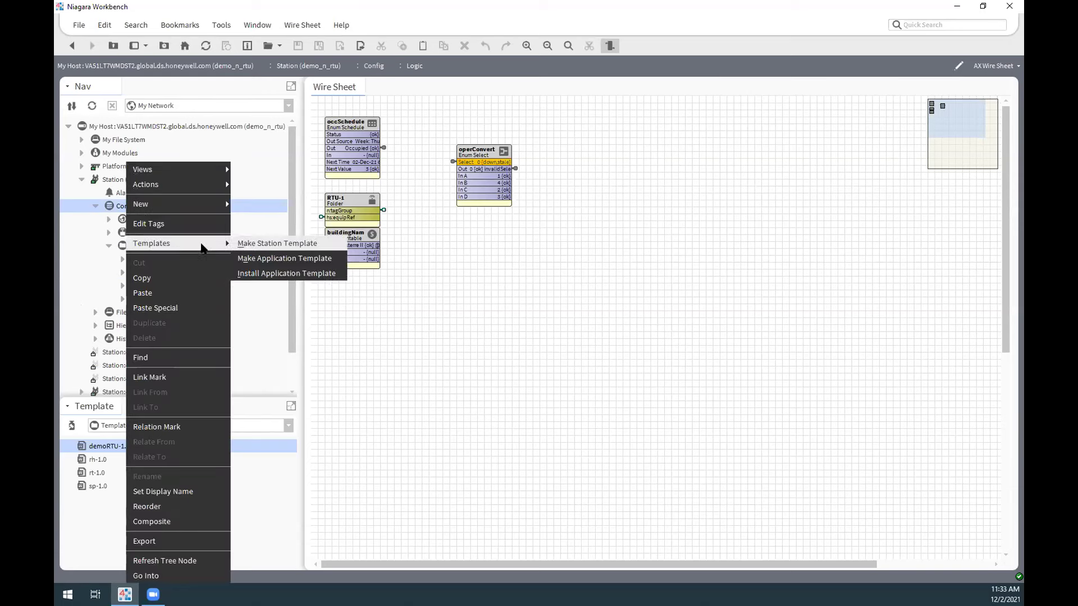
left_click(283, 259)
right_click(132, 210)
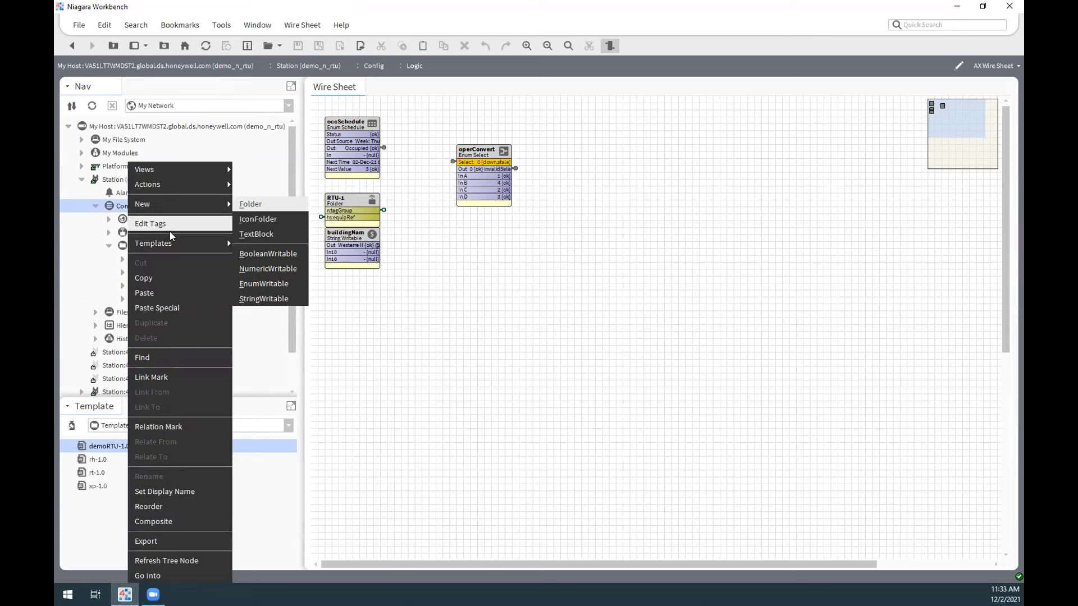
mouse_move(187, 245)
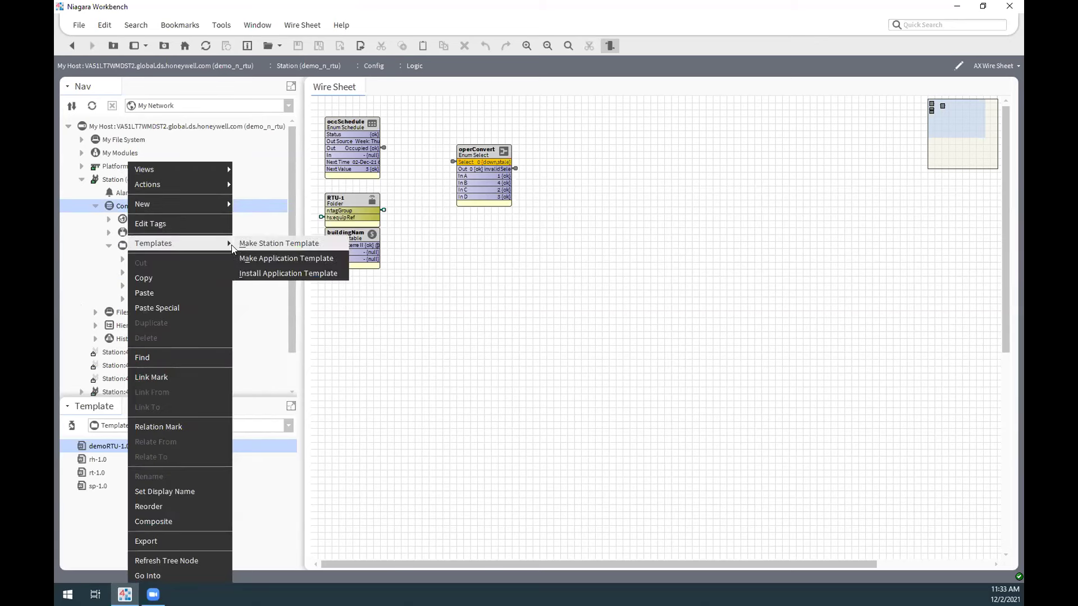
left_click(288, 259)
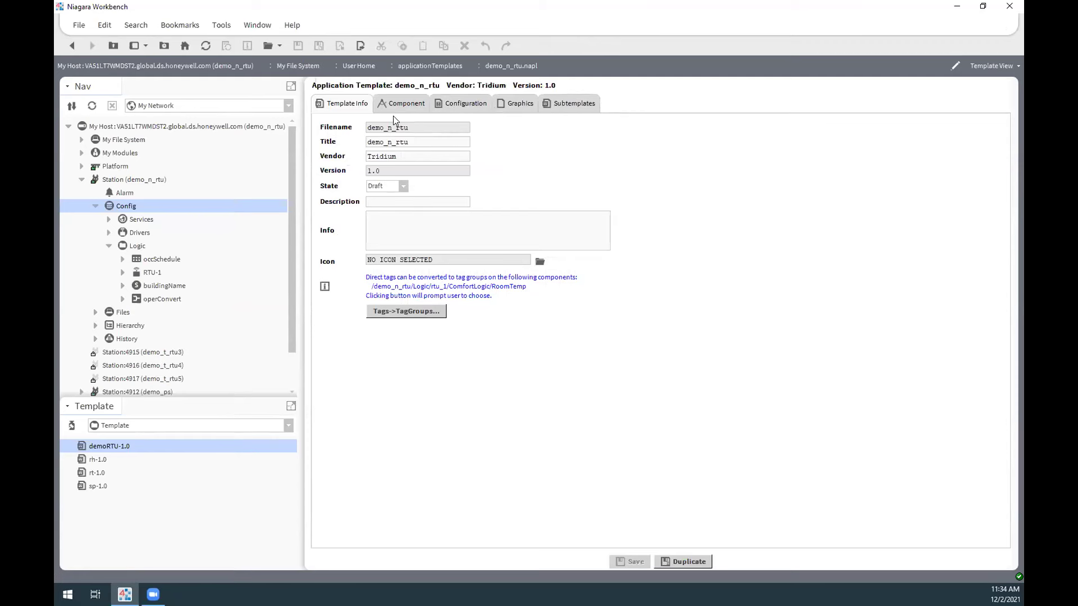
- Set the application template's title to demoApp
double_click(421, 129)
left_click_drag(419, 142, 359, 140)
type("demoApp")
- Examine the station components included in the application template, including those under Services
left_click(405, 105)
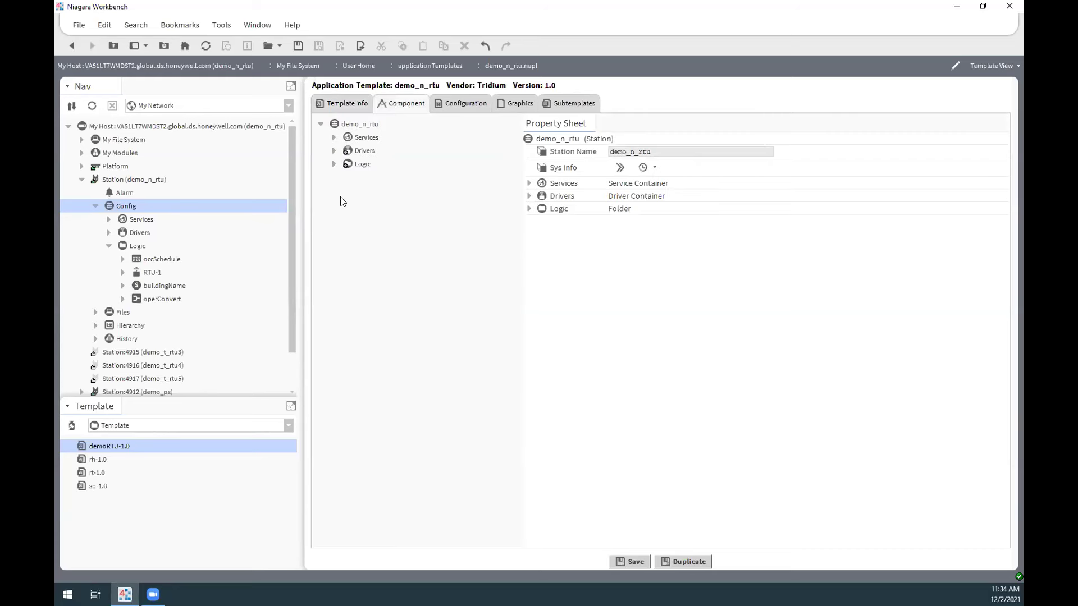
left_click(358, 125)
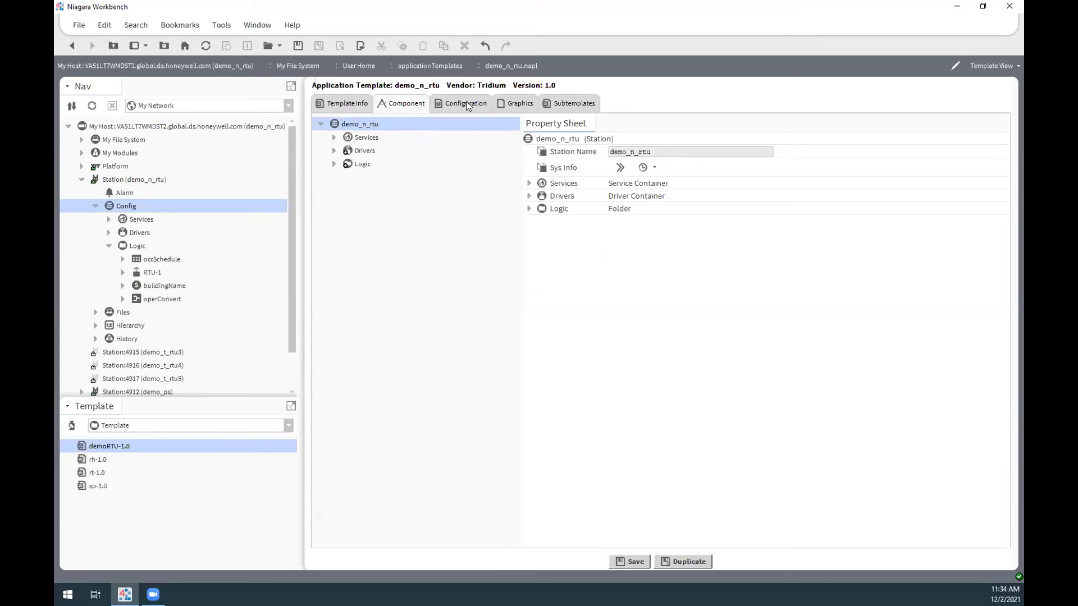
left_click(333, 138)
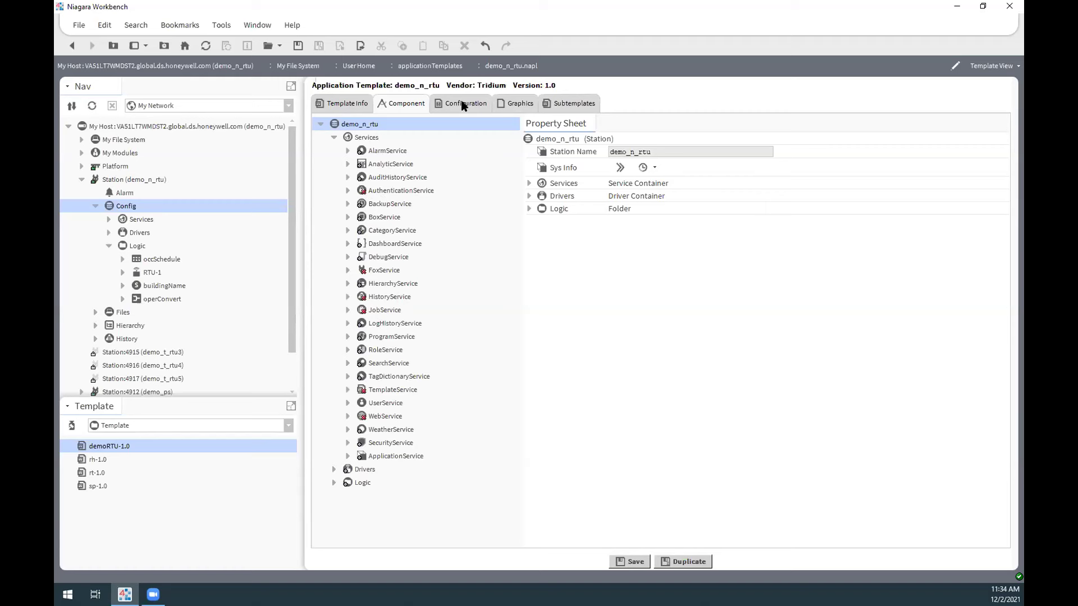
left_click(334, 137)
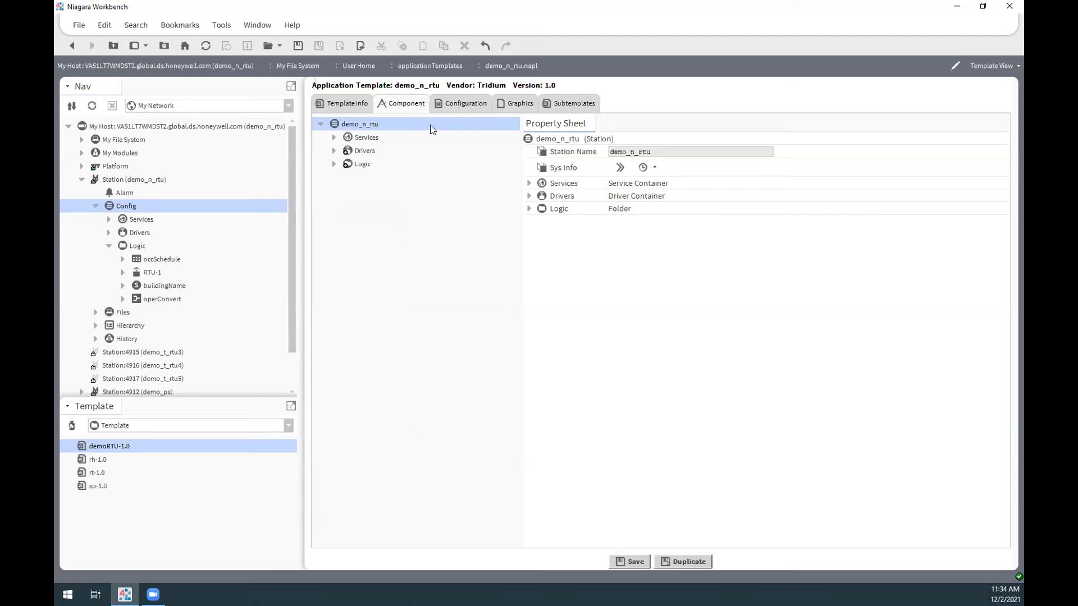
- Add the Fallback slot of Logic > RTU-1 > ComfortLogic > SetPoint to the template's configuration properties
left_click(461, 104)
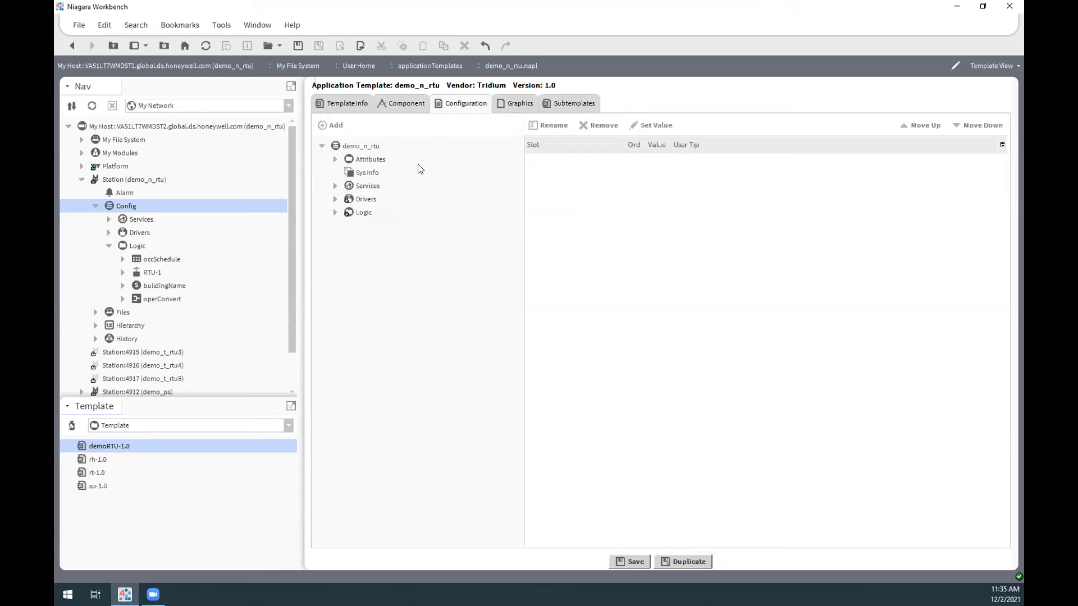
left_click(336, 186)
left_click(335, 186)
left_click(336, 212)
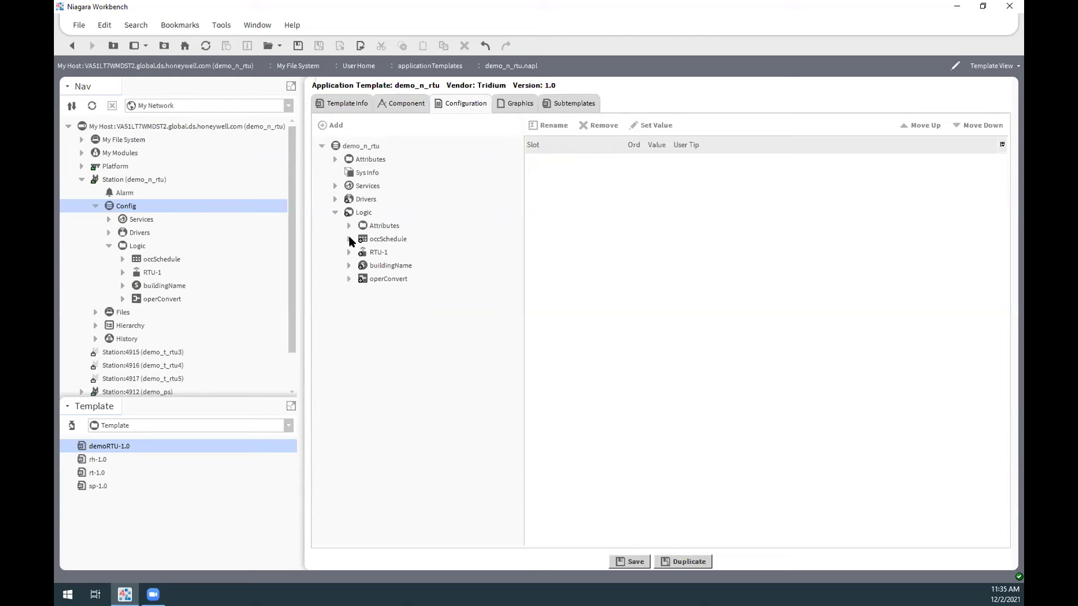
left_click(349, 253)
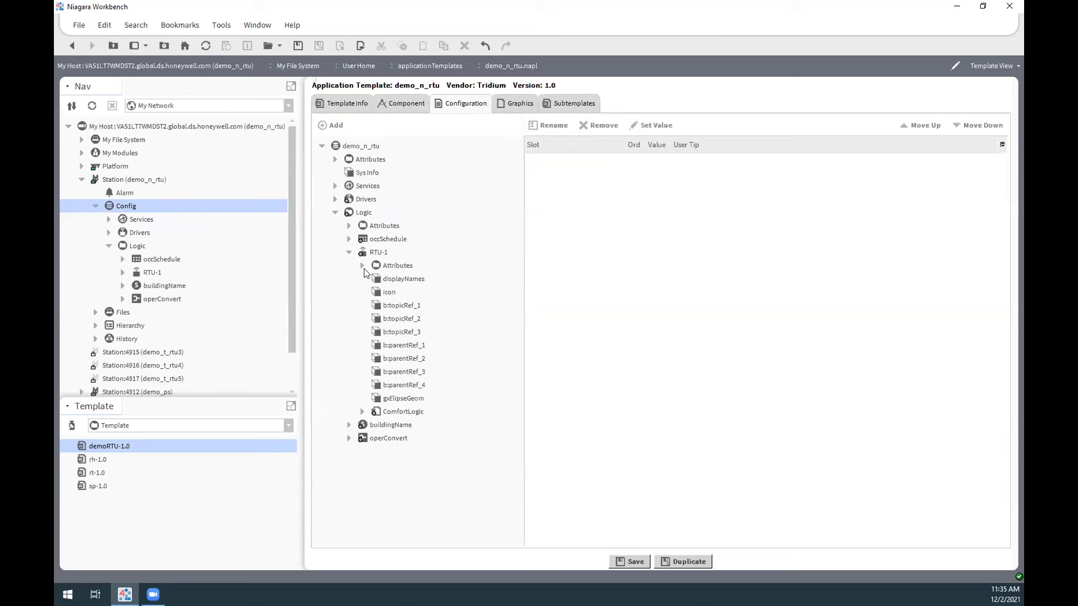
left_click(362, 413)
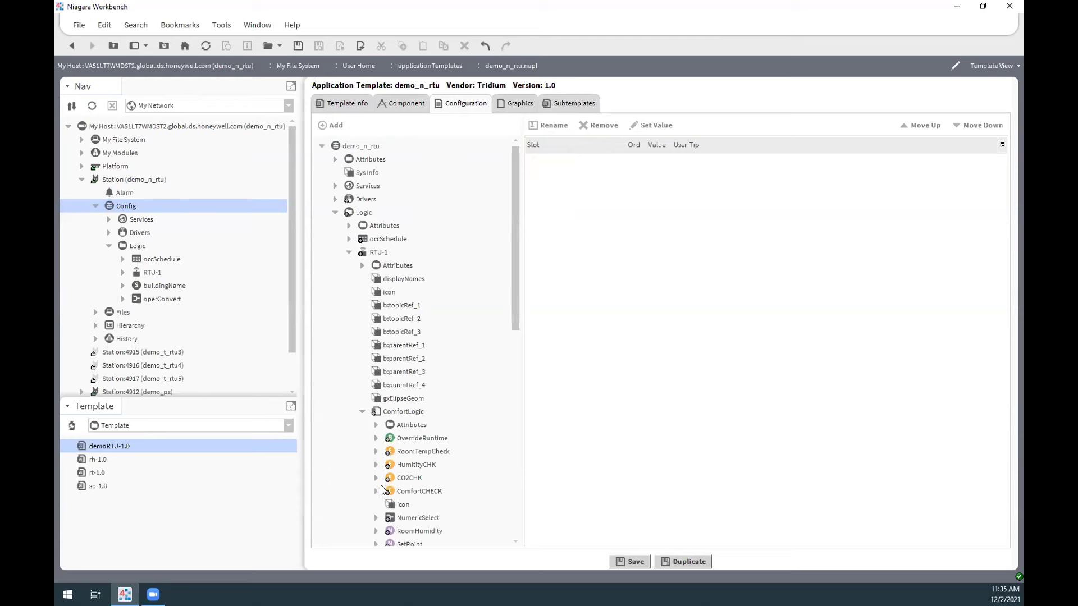
scroll(381, 495, "down", 3)
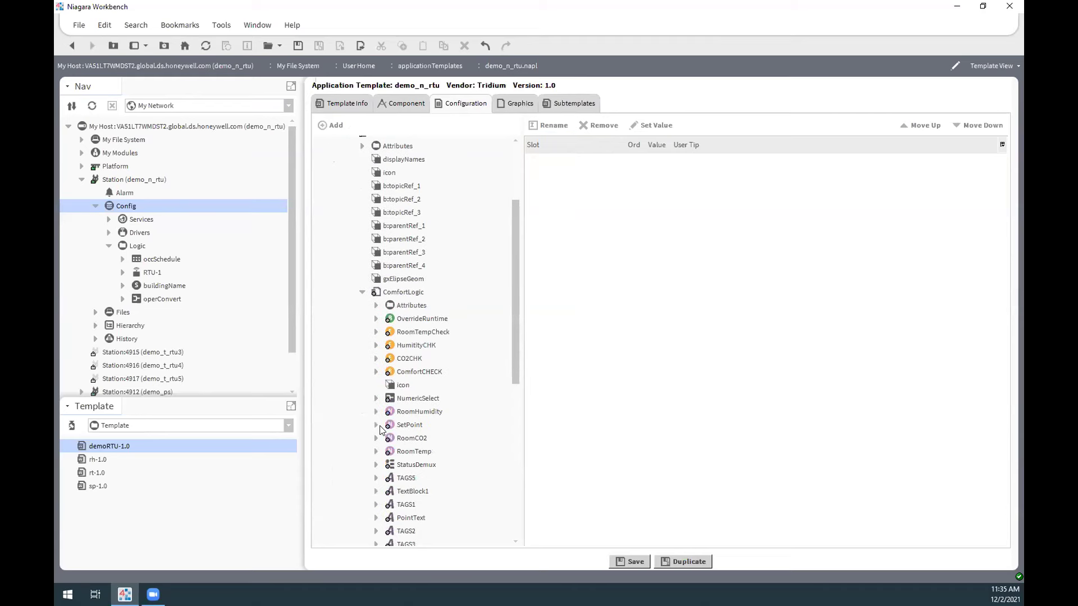
left_click(375, 425)
left_click(417, 466)
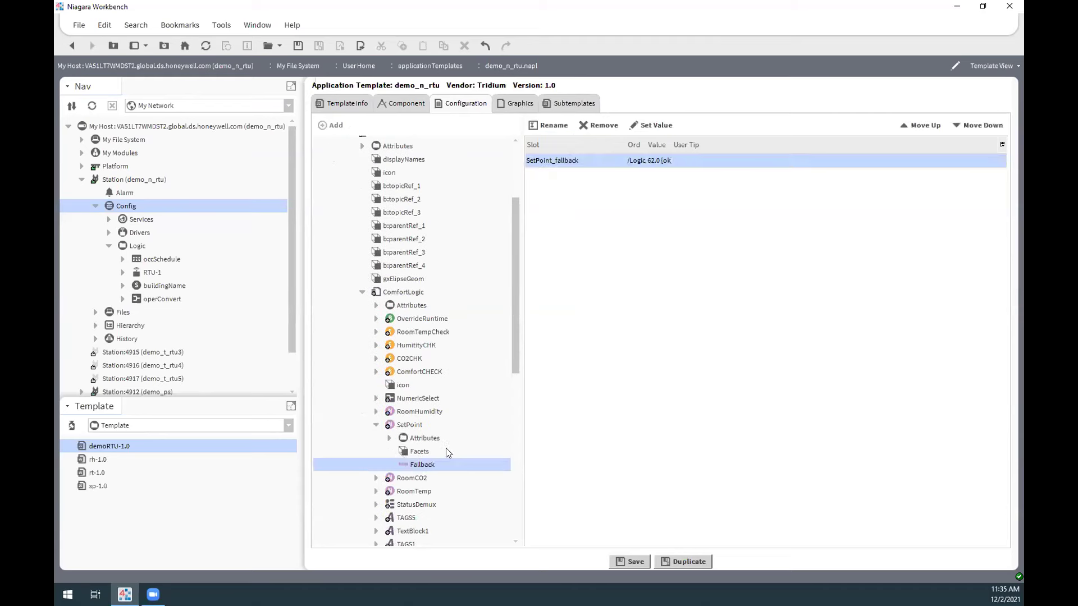
- Rename the SetPoint_fallback configuration slot to SetPoint
double_click(571, 161)
left_click(579, 289)
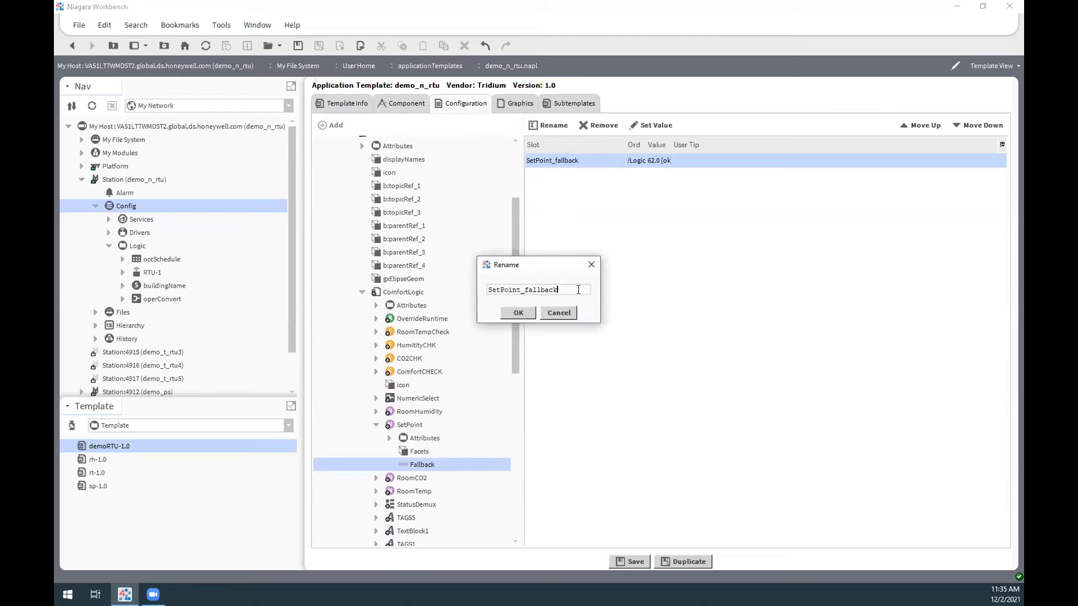
key("BackSpace")
key("BackSpace")
key("BackSpace")
key("BackSpace")
key("BackSpace")
key("BackSpace")
key("BackSpace")
key("Return")
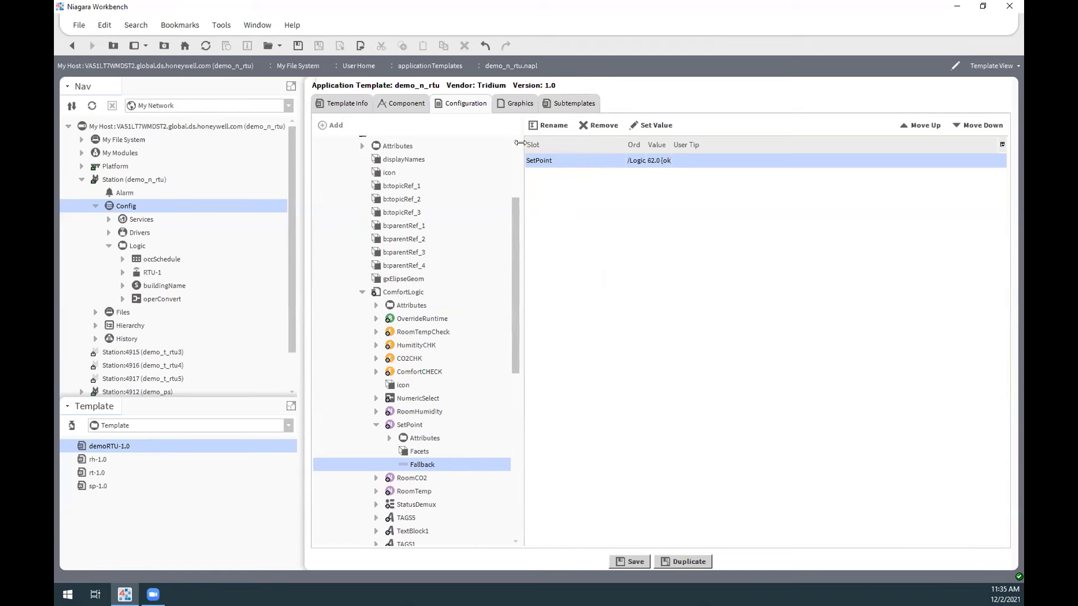
- Review the application template's graphics and its subtemplates
left_click(513, 105)
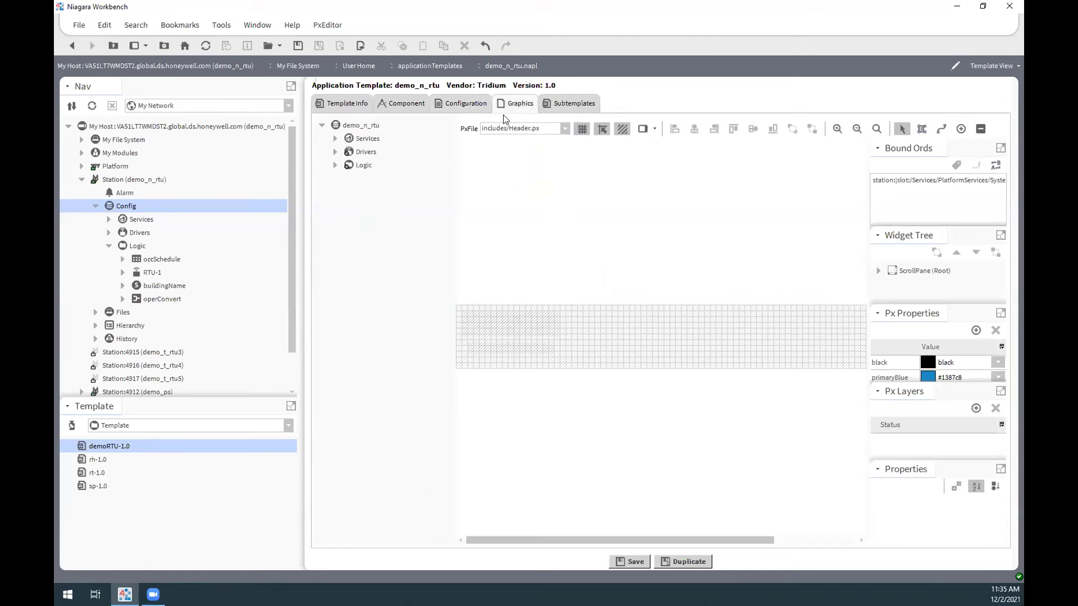
left_click(572, 102)
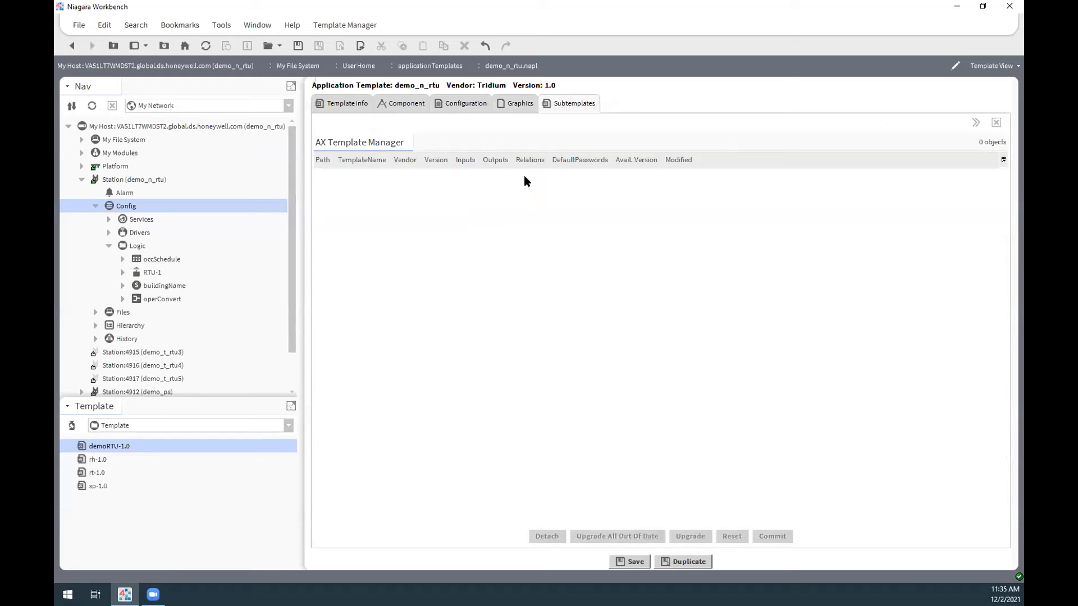
- Convert the direct tags on all the listed template components to tag groups
left_click(355, 106)
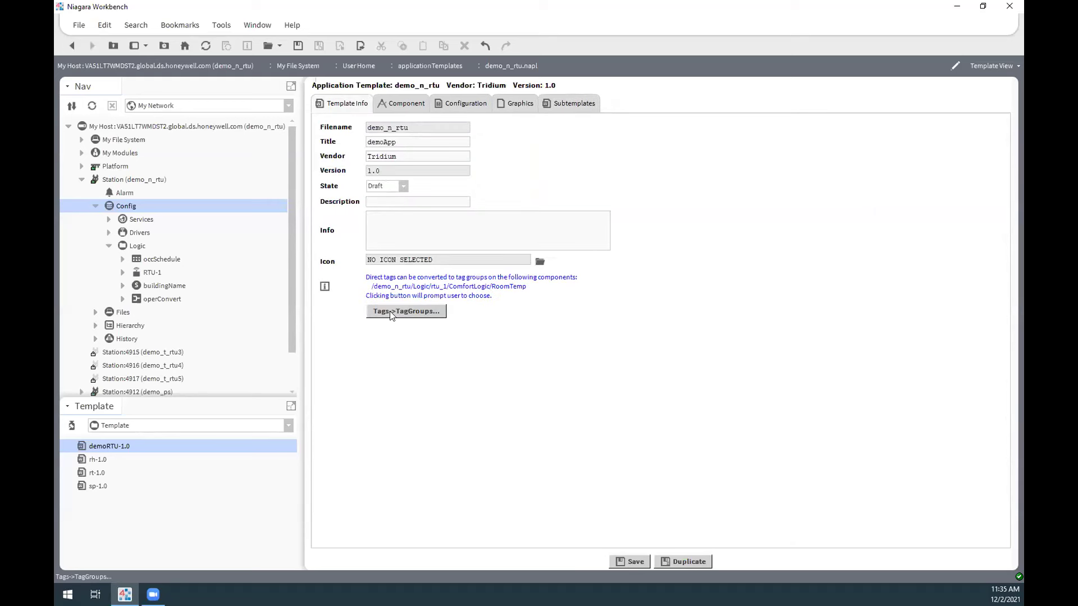
left_click(415, 310)
left_click(805, 326)
left_click(806, 342)
left_click(807, 355)
left_click(809, 369)
scroll(806, 368, "down", 2)
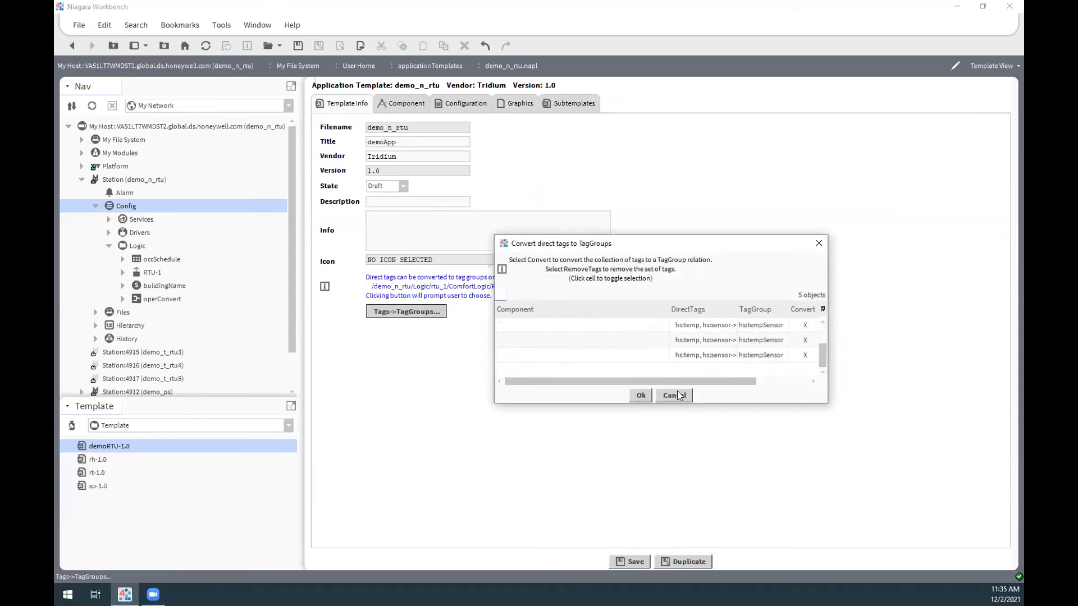
left_click(640, 395)
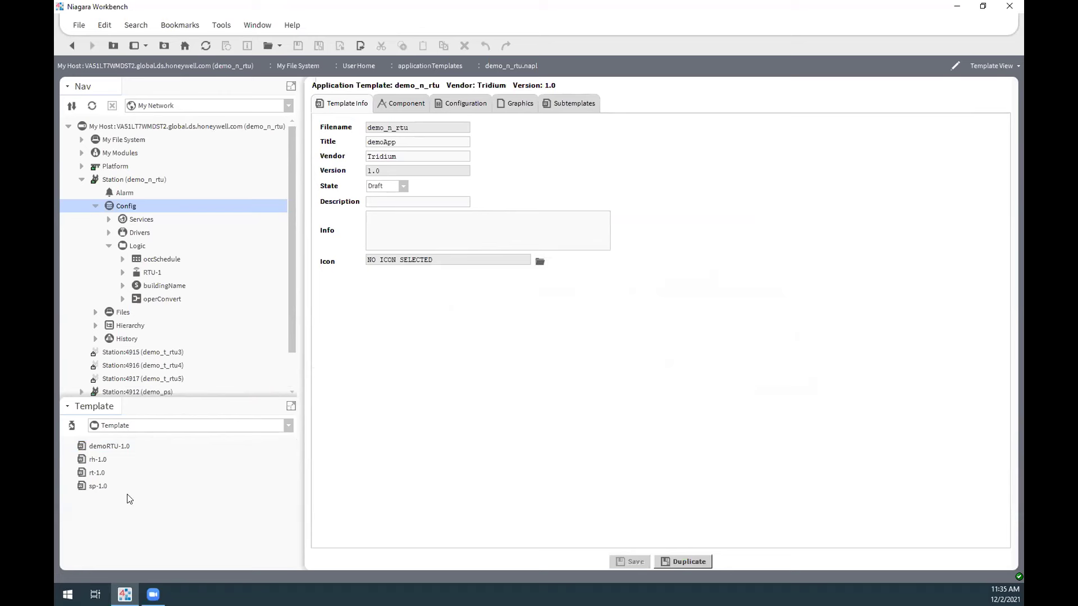
- Open the applicationTemplates folder under User Home in My File System to check the template file
left_click(81, 140)
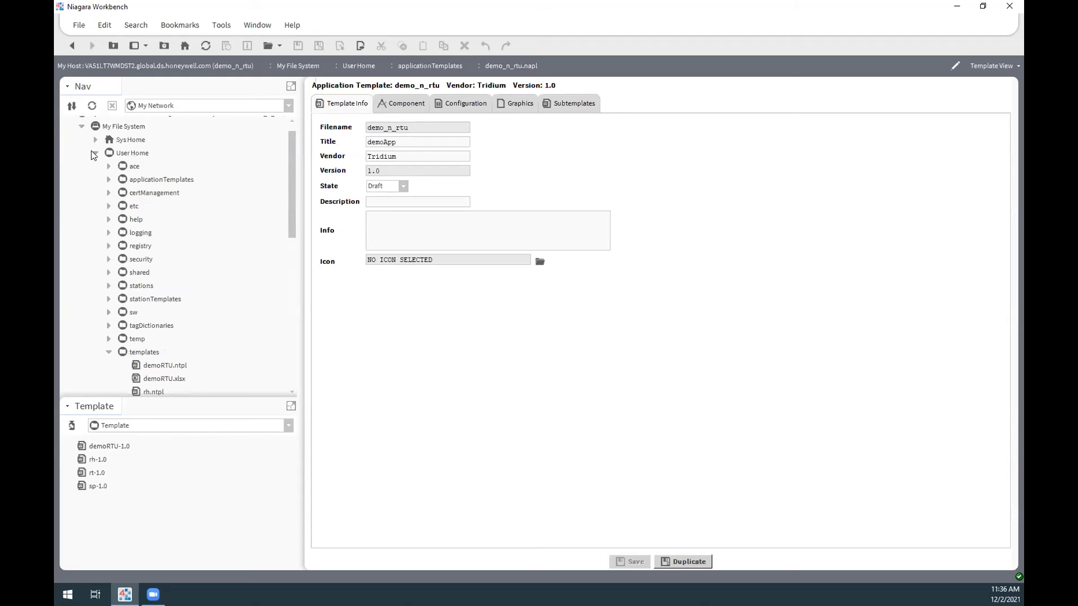
left_click(109, 153)
double_click(170, 152)
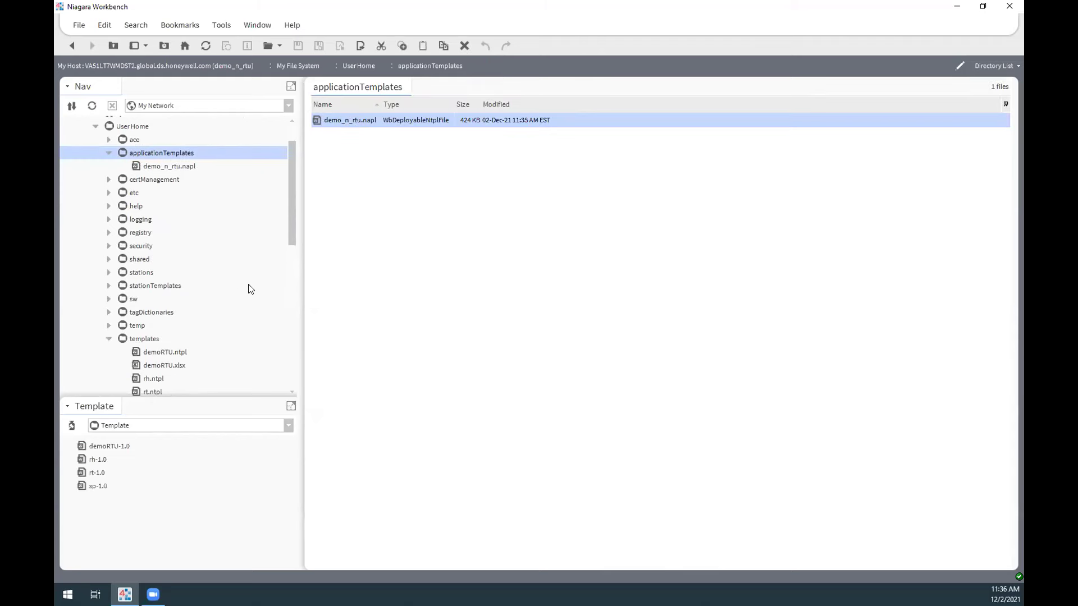
- Connect to Station:4917 (demo_t_rtu5) with the remembered credentials and expand its contents
scroll(237, 285, "down", 10)
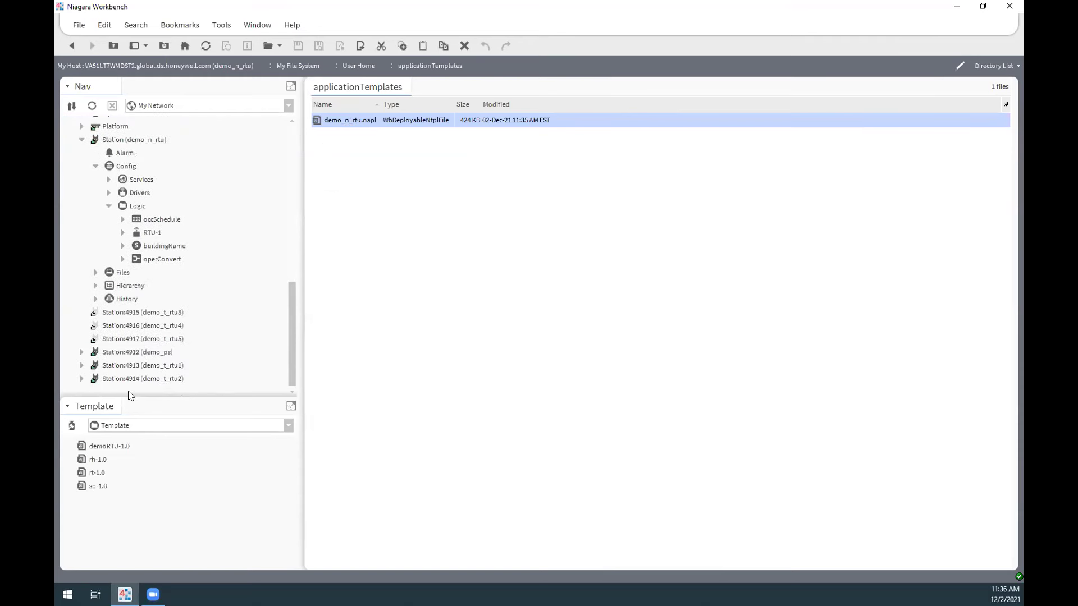
double_click(160, 339)
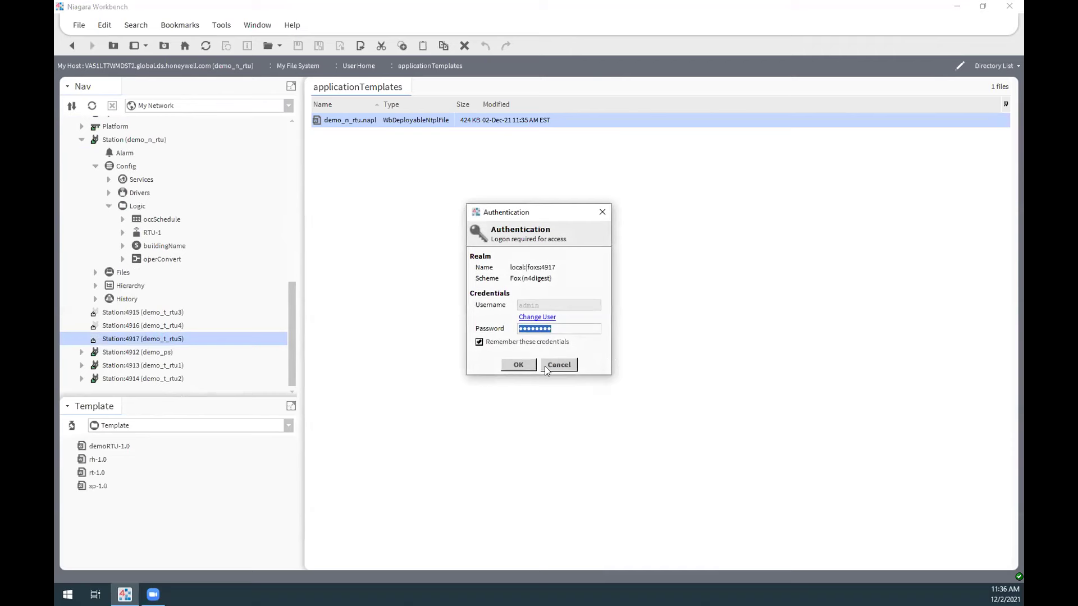
left_click(518, 365)
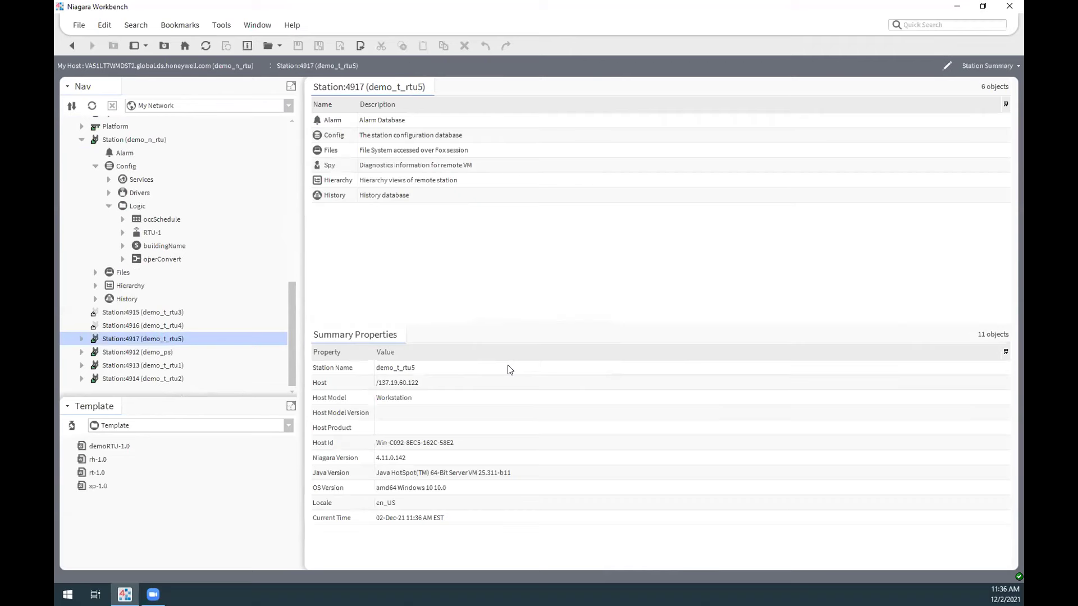
left_click(82, 340)
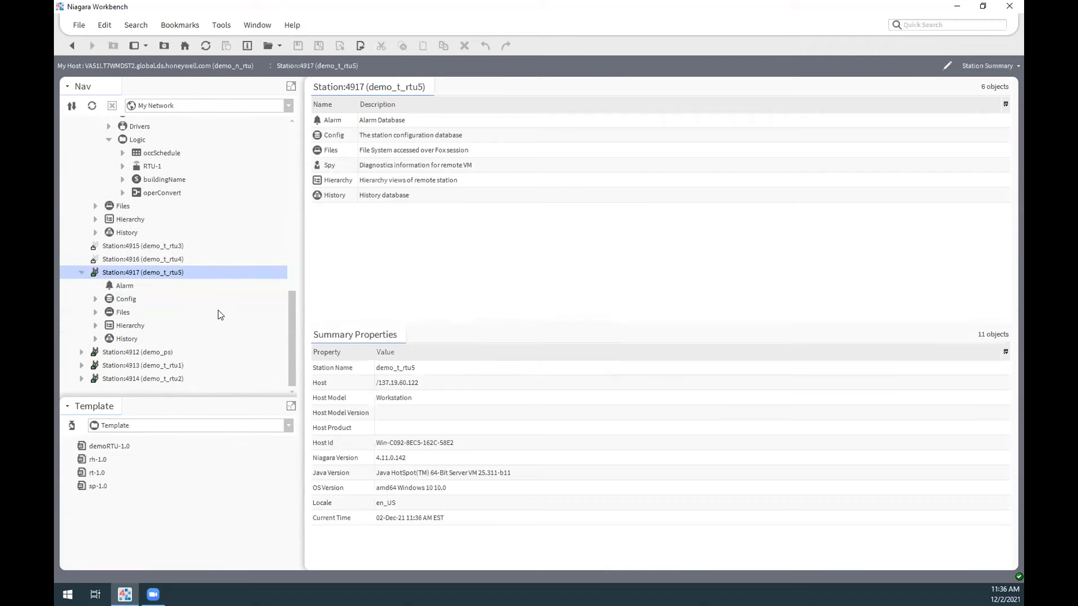
right_click(126, 301)
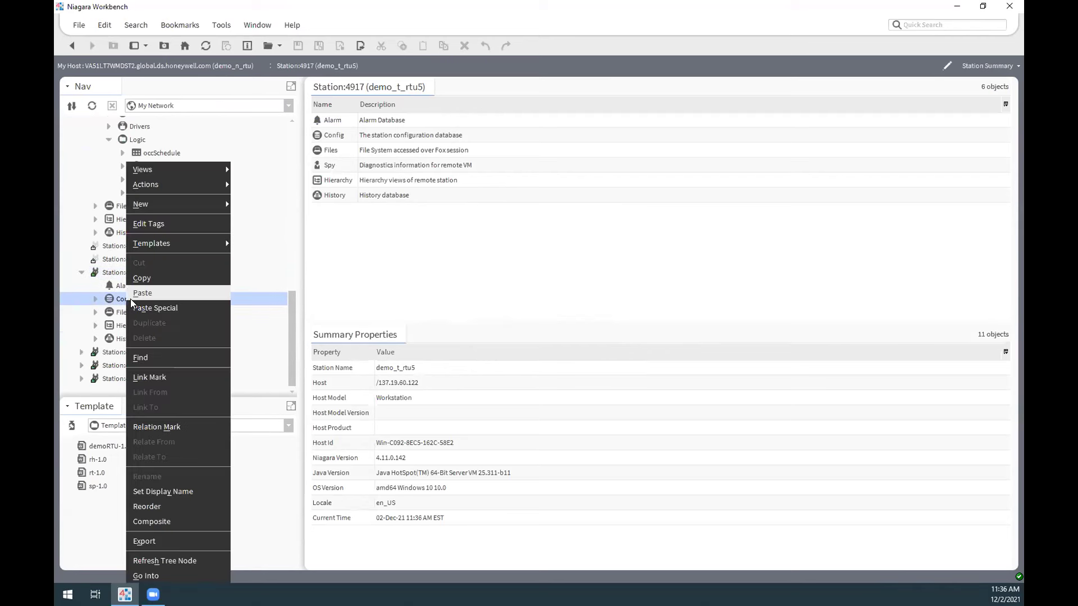
mouse_move(195, 243)
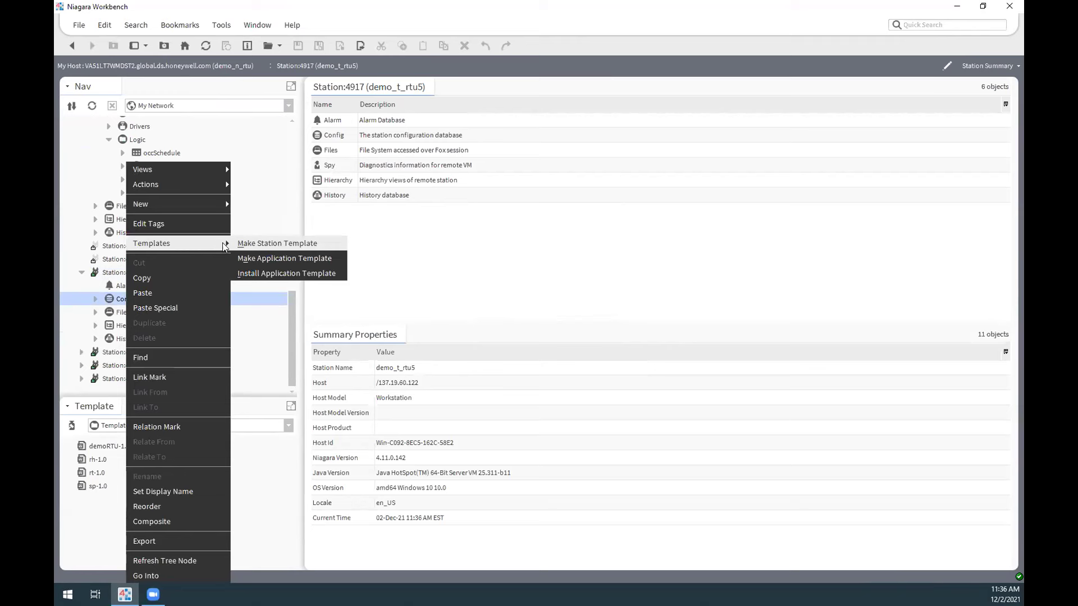
left_click(279, 274)
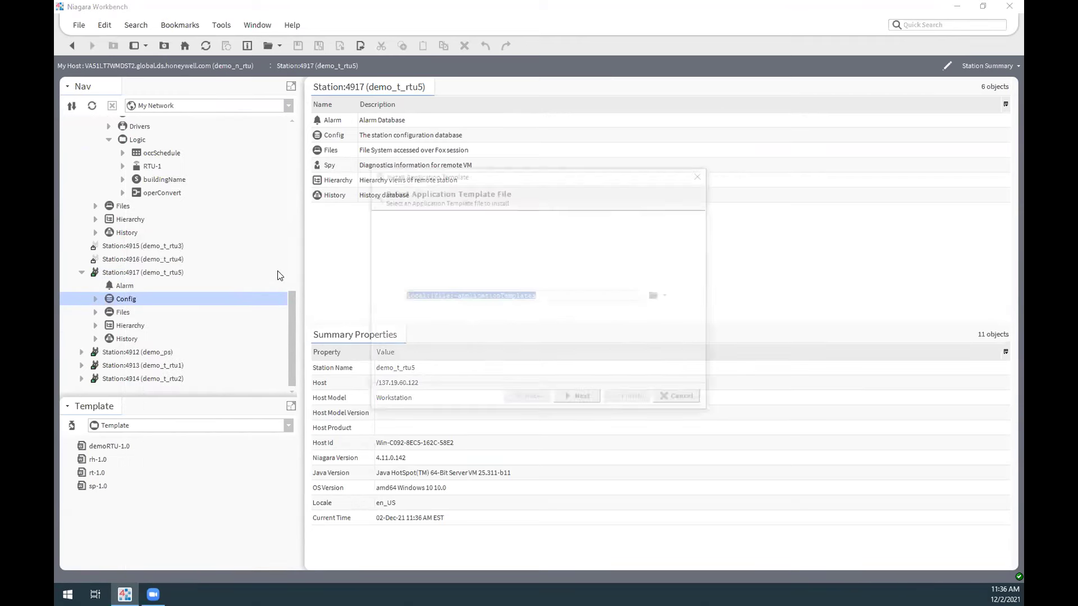
left_click(657, 296)
left_click(474, 229)
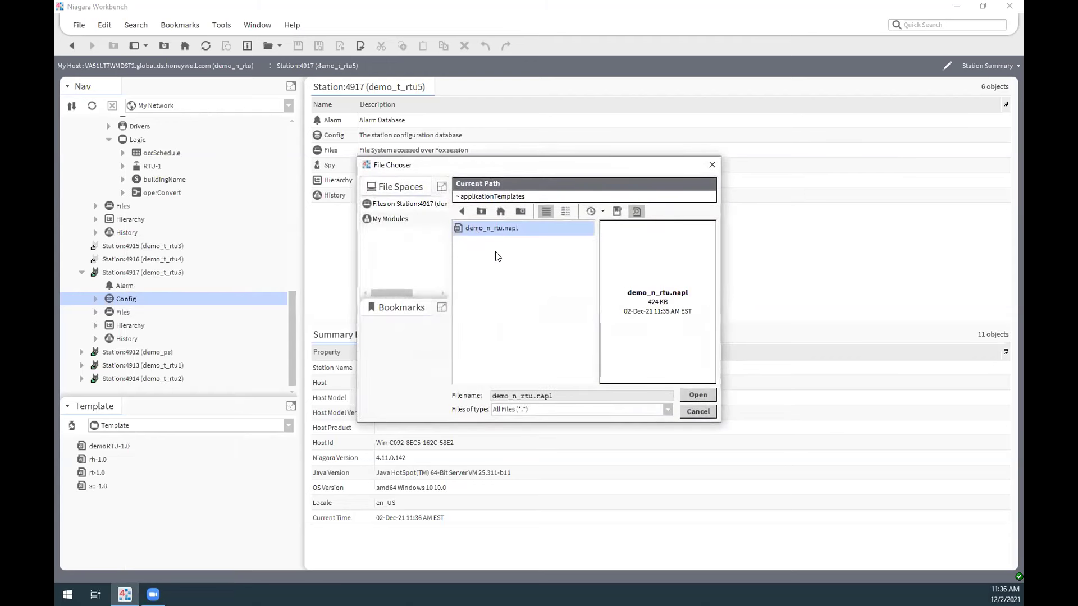
left_click(698, 396)
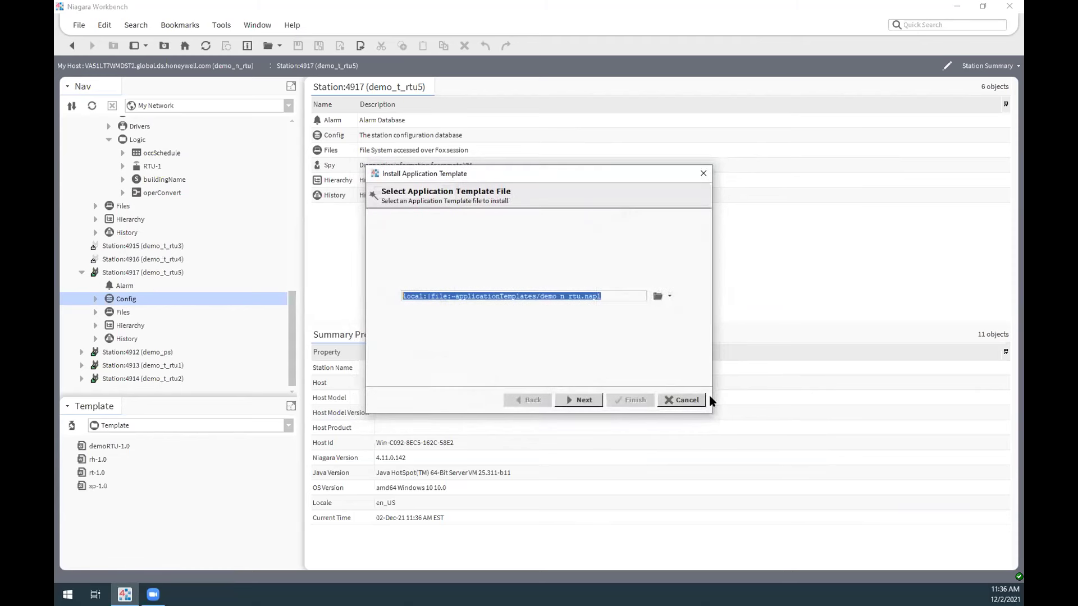
left_click(582, 399)
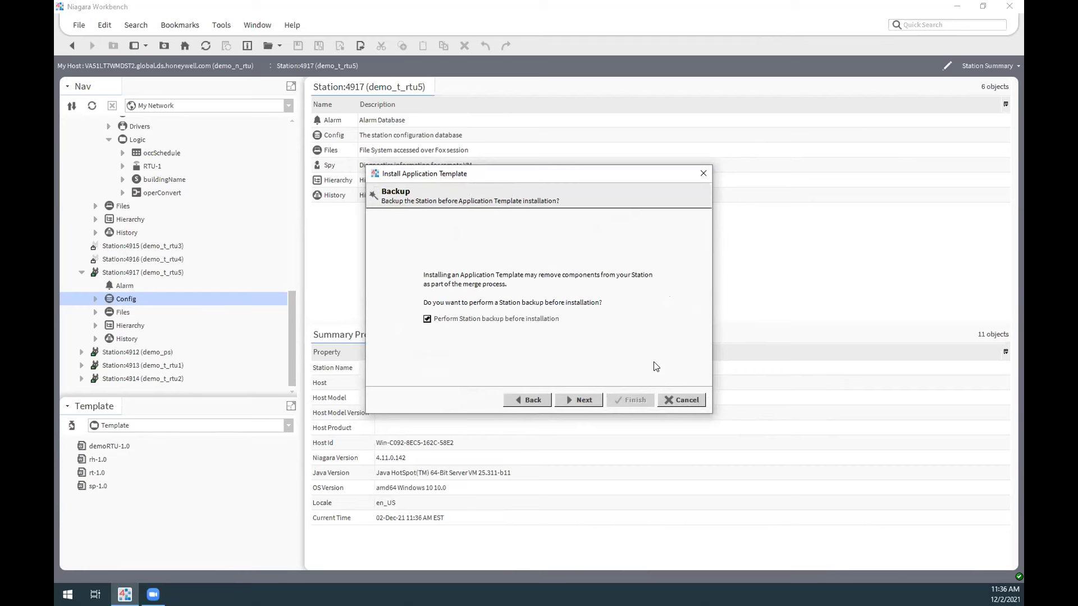
left_click(698, 403)
- Mark the roomStat device under BacnetNetwork as optional in the demo_n_rtu.napl application template and save the template
scroll(159, 191, "up", 10)
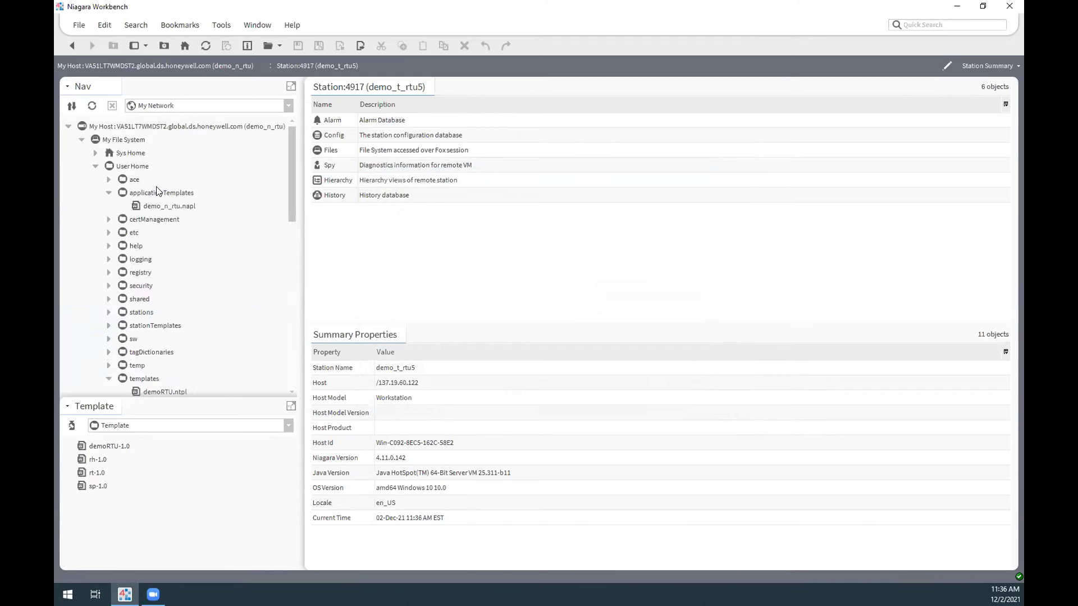
left_click(167, 203)
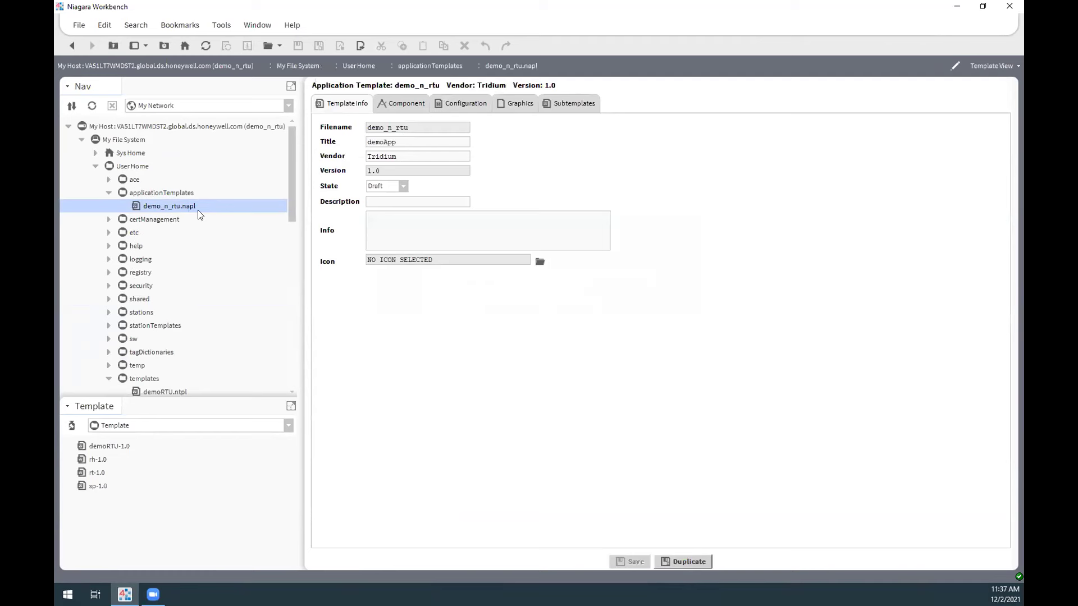
left_click(403, 105)
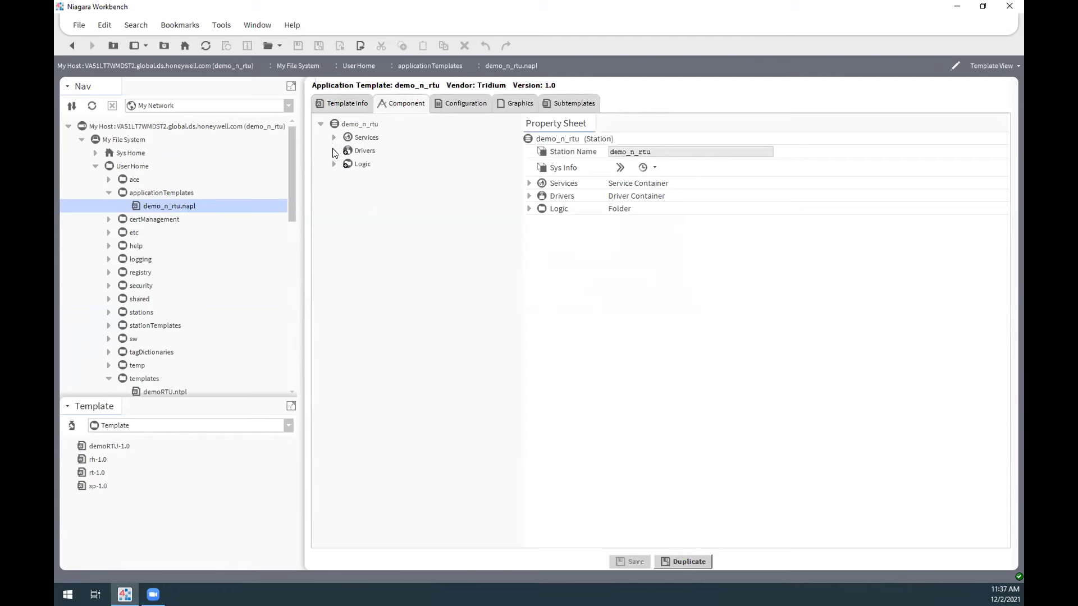
left_click(335, 151)
left_click(347, 178)
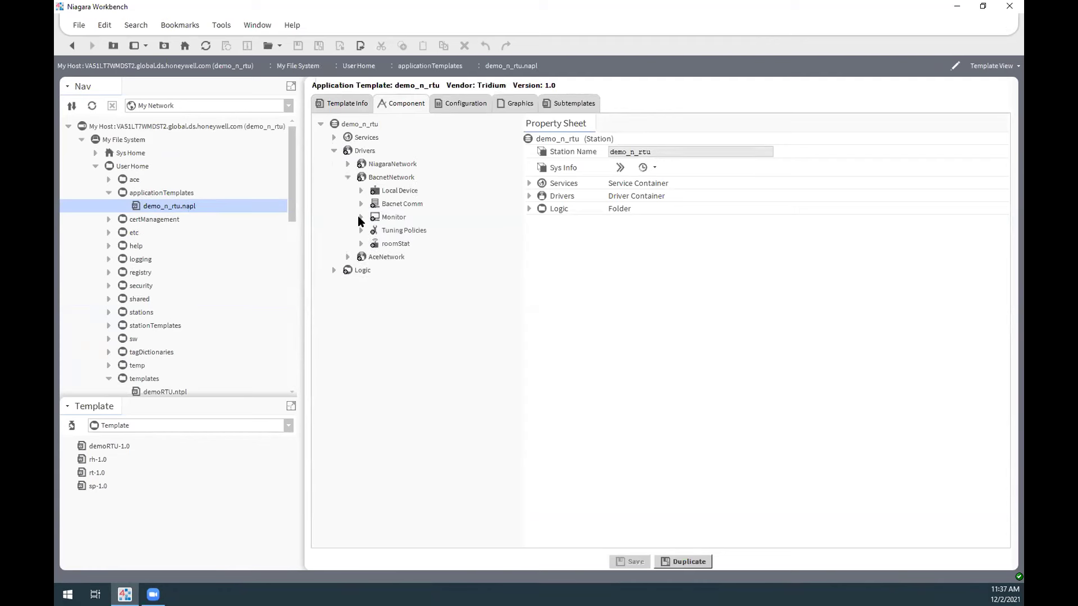
left_click(402, 243)
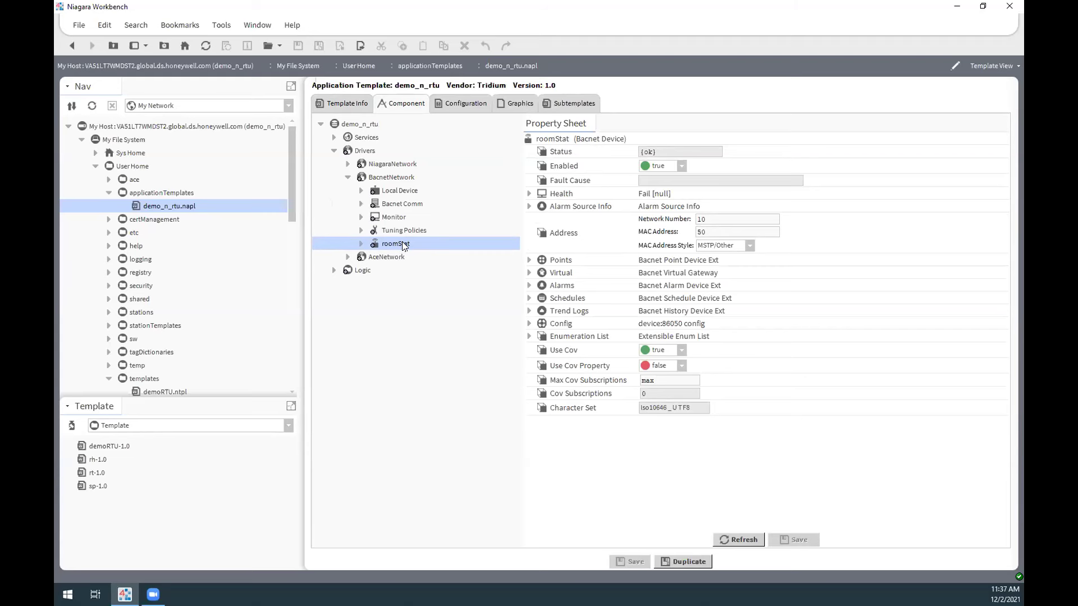
right_click(404, 246)
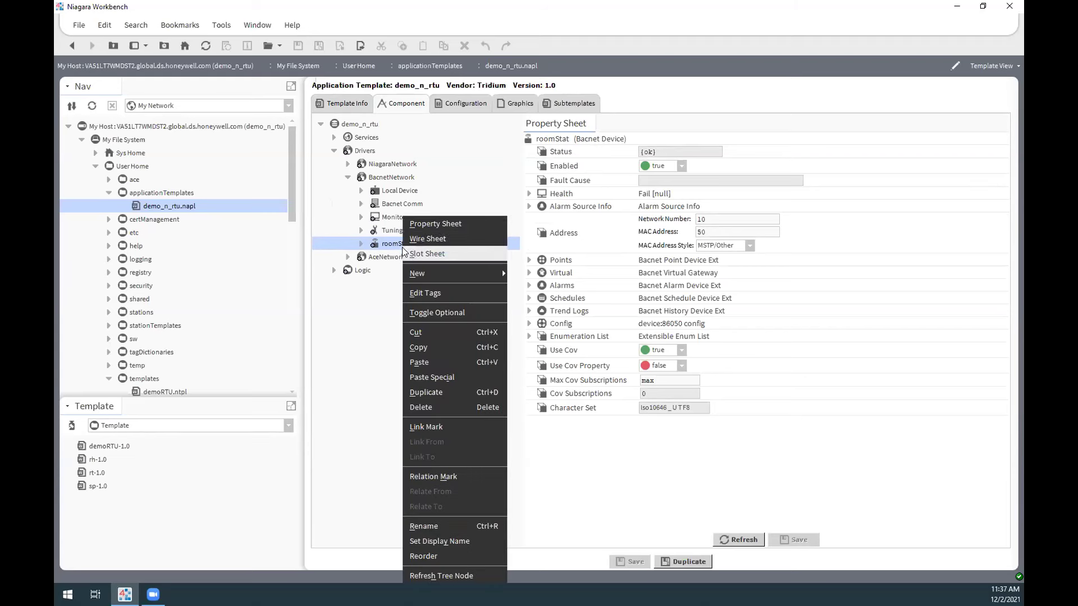
left_click(428, 313)
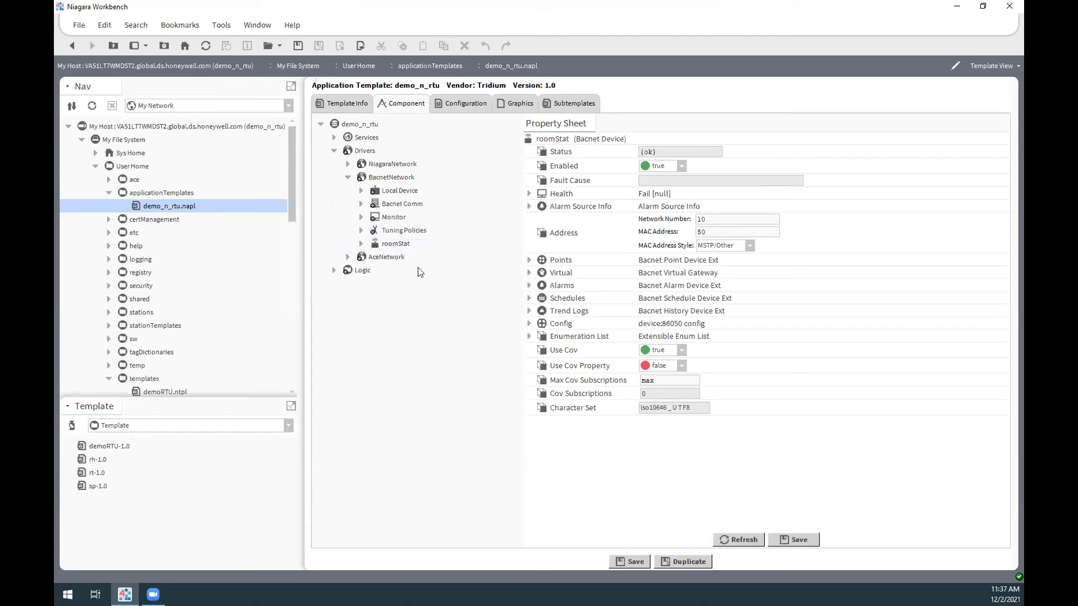
left_click(631, 563)
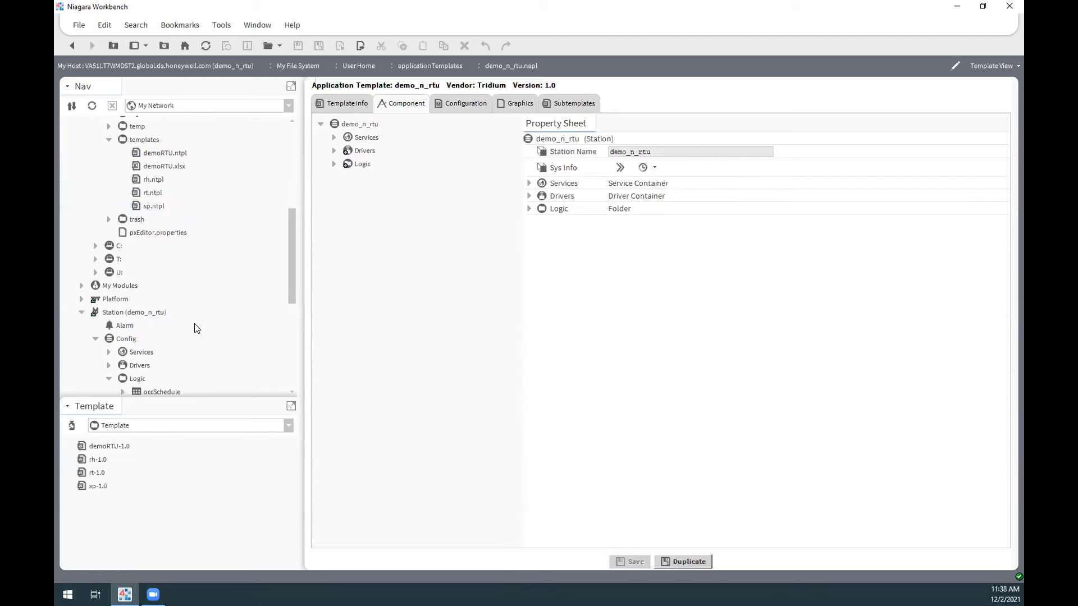
- Start an application template installation on the demo_t_rtu5 station's Config, using demo_n_rtu.napl from applicationTemplates
scroll(196, 328, "down", 6)
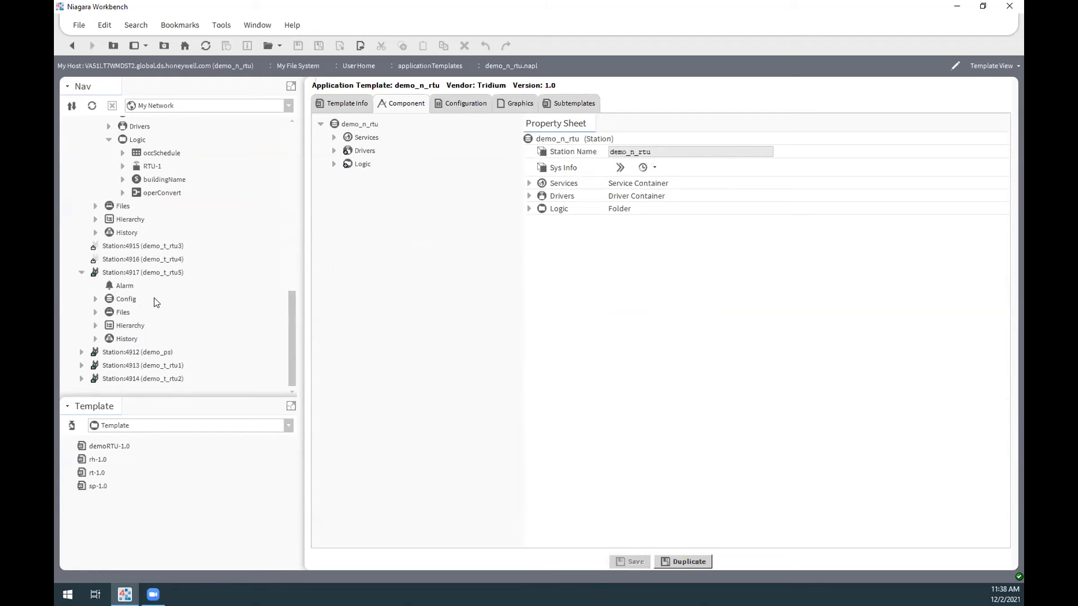
right_click(125, 300)
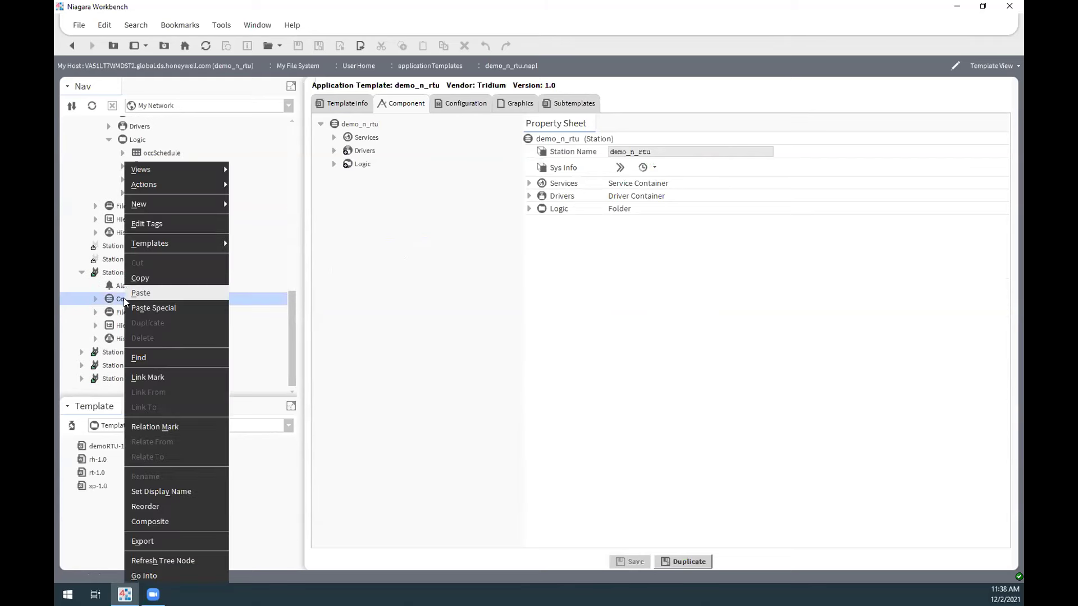
mouse_move(186, 243)
left_click(270, 270)
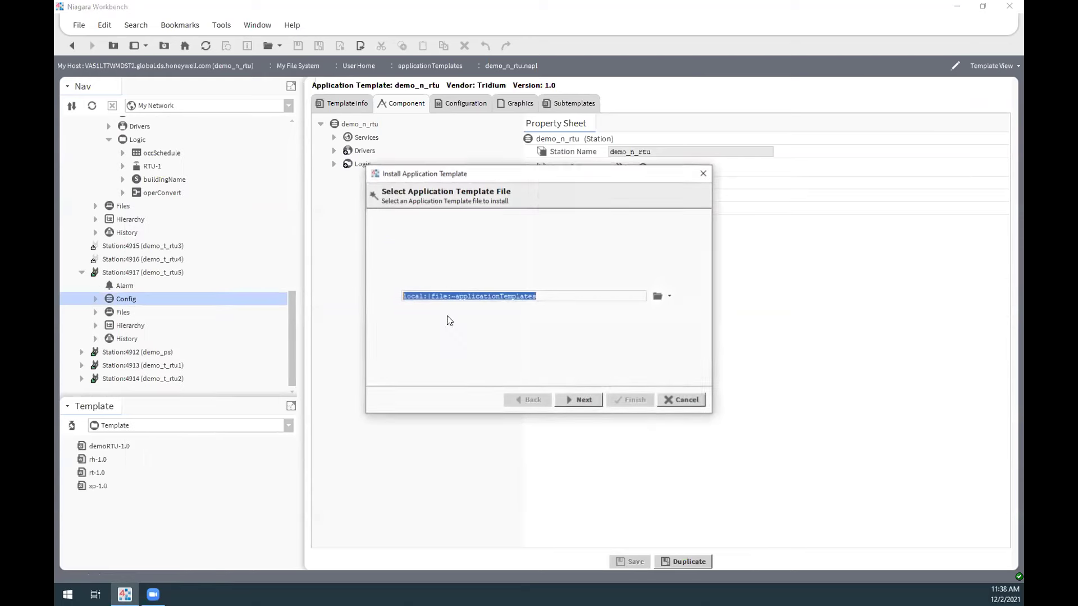
left_click(657, 296)
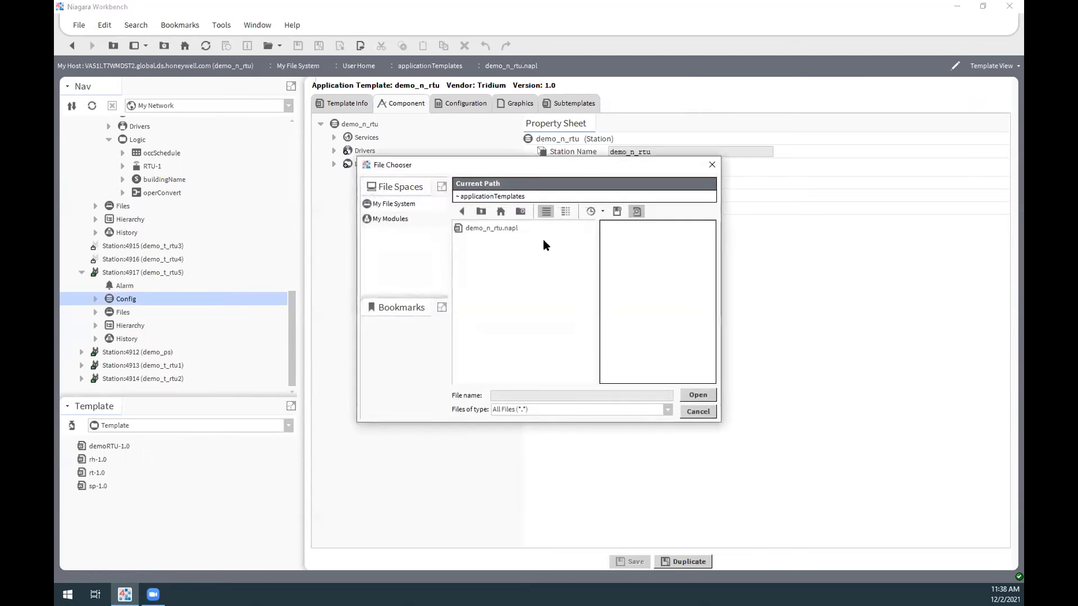
double_click(499, 232)
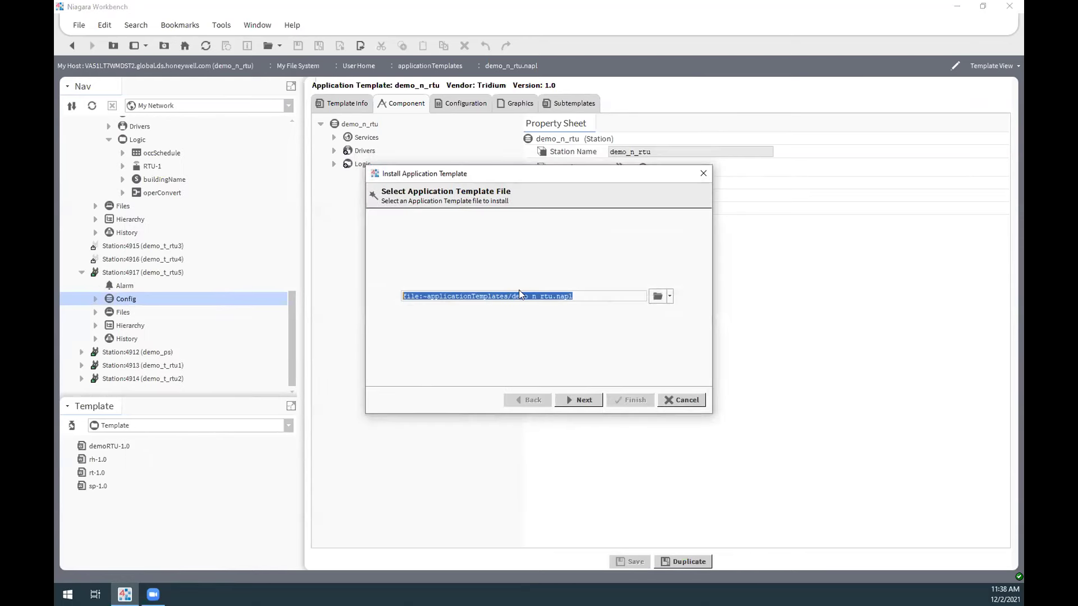
left_click(584, 400)
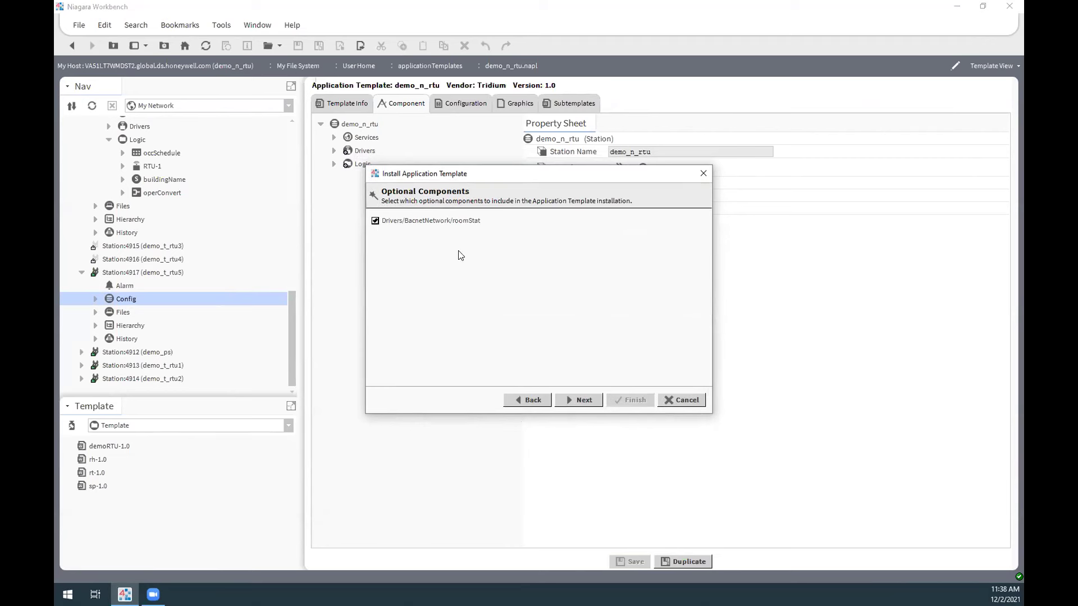
- Run the template installation without the optional roomStat component and without a station backup
left_click(375, 220)
left_click(583, 403)
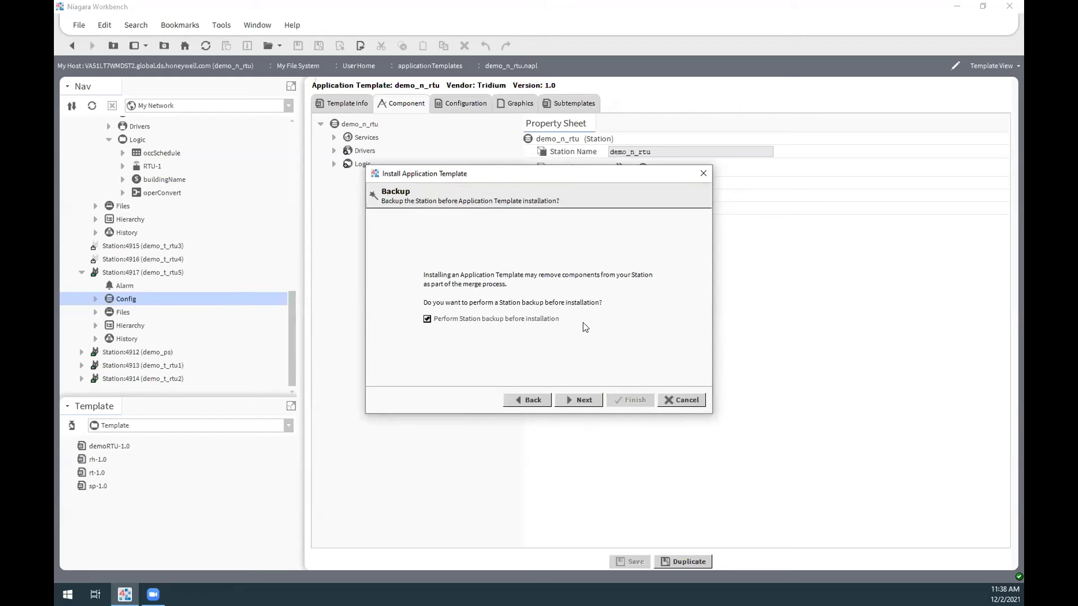
left_click(426, 319)
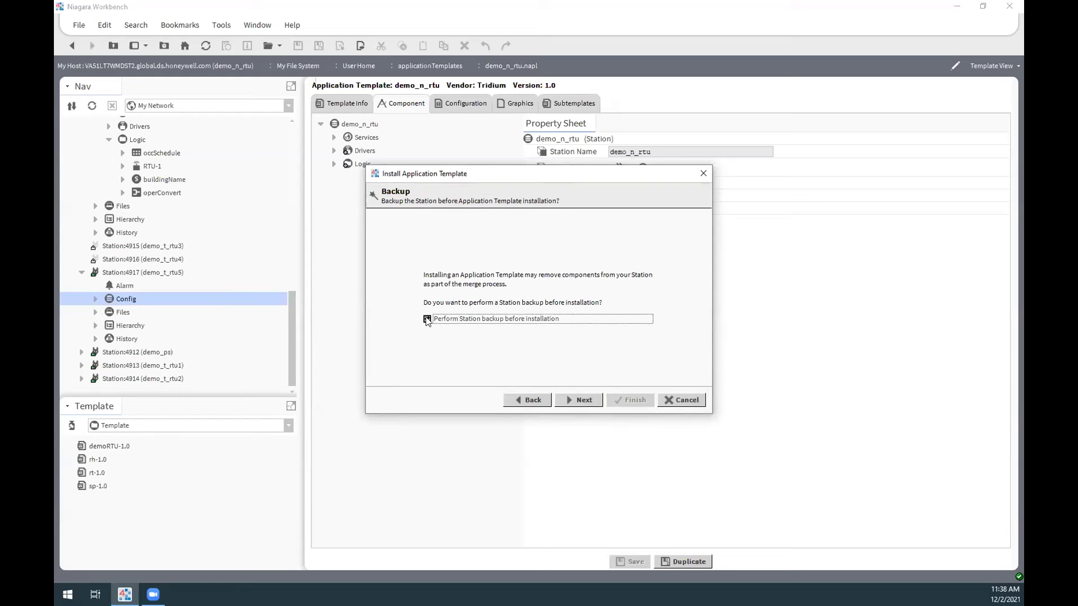
left_click(592, 401)
left_click(629, 399)
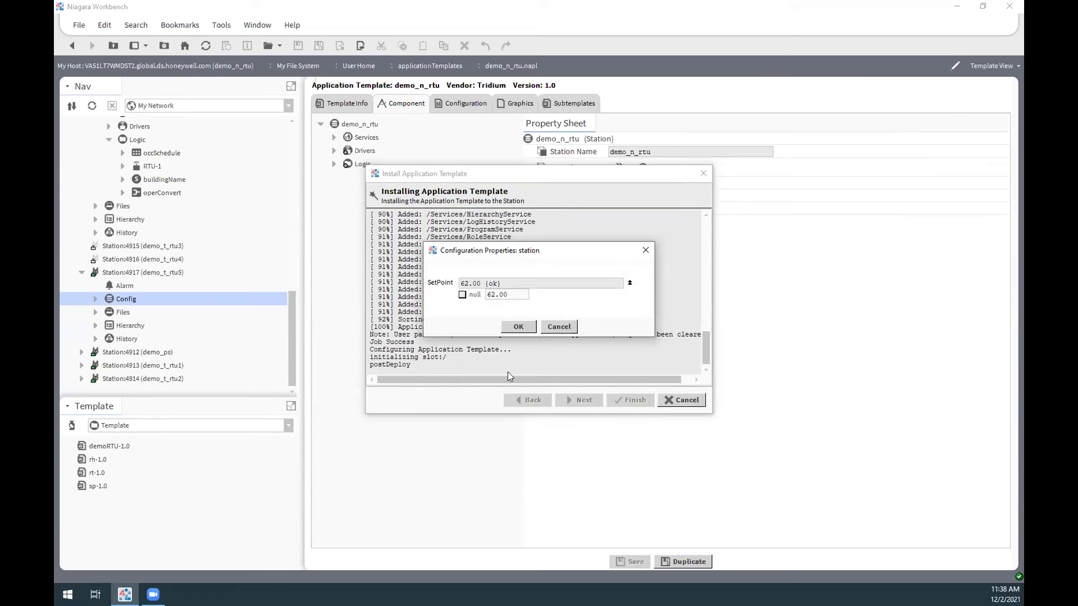
- Change the SetPoint configuration property for the station and complete the application template installation
left_click_drag(496, 294, 481, 298)
type("7")
left_click(518, 325)
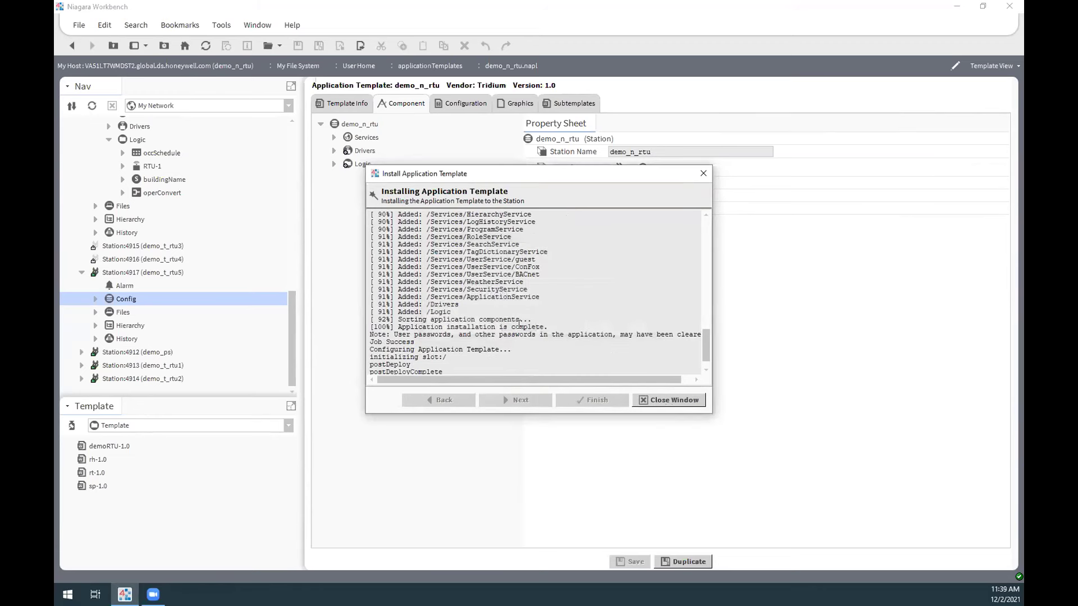
left_click(673, 399)
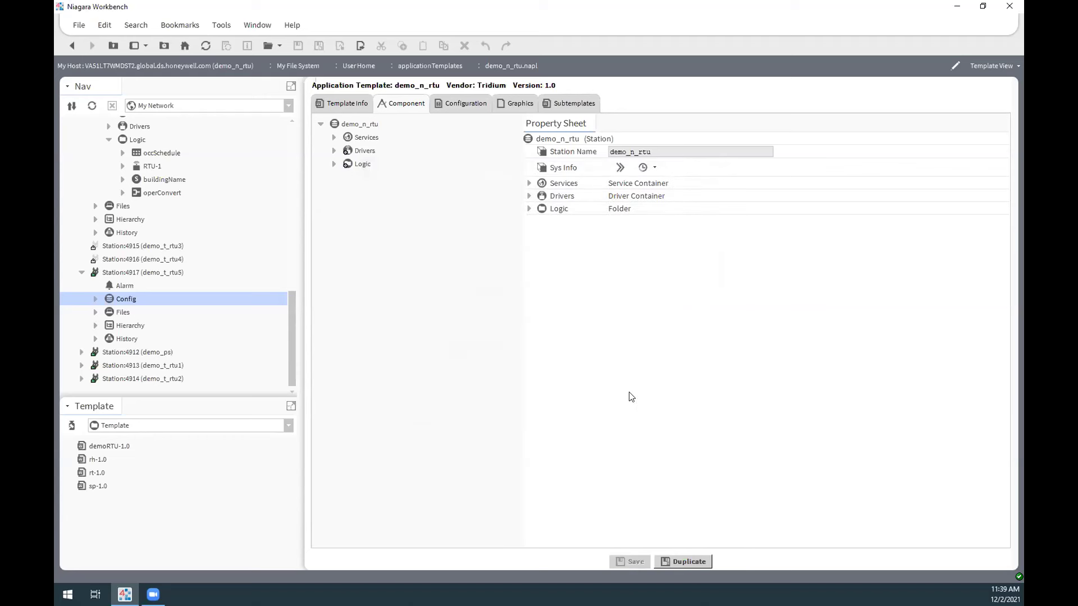
- Examine the Drivers and Logic components installed in demo_t_rtu5, including RTU-1 and the devices under BacnetNetwork
double_click(125, 298)
left_click(95, 301)
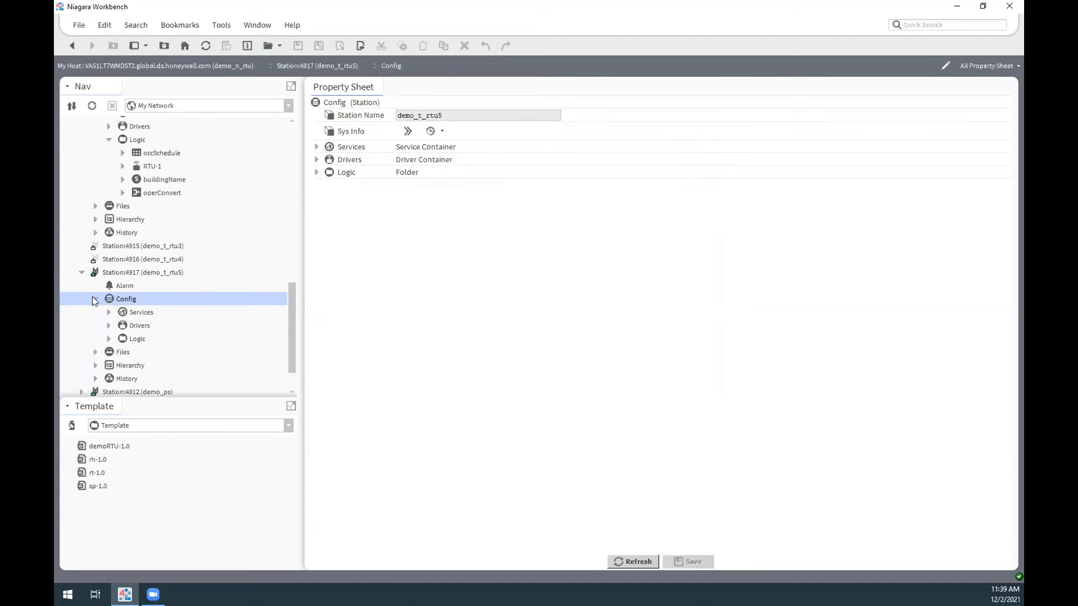
left_click(107, 322)
left_click(108, 325)
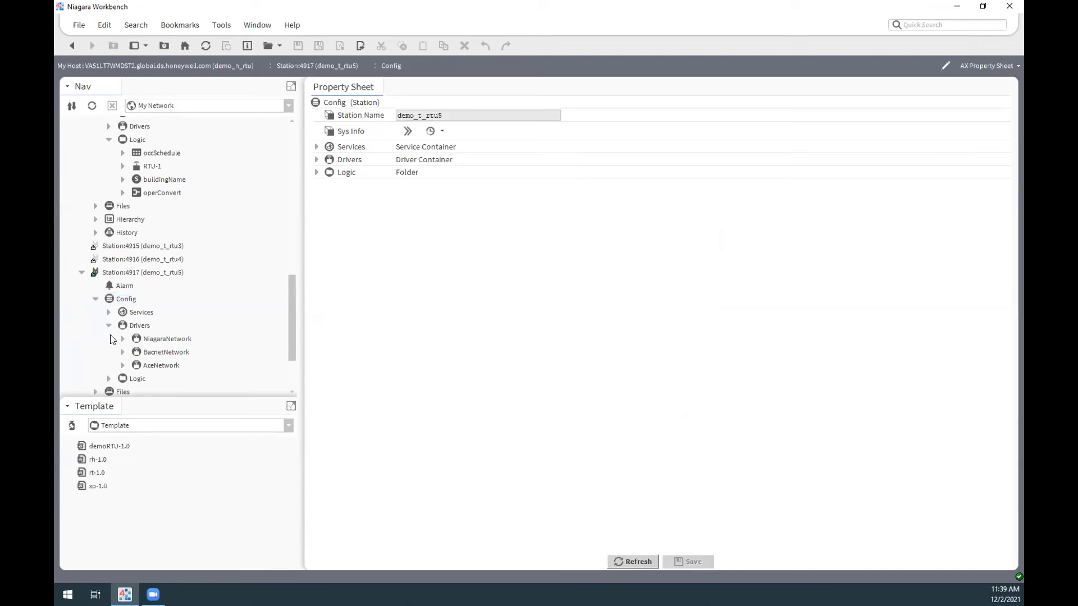
scroll(118, 331, "down", 3)
left_click(109, 299)
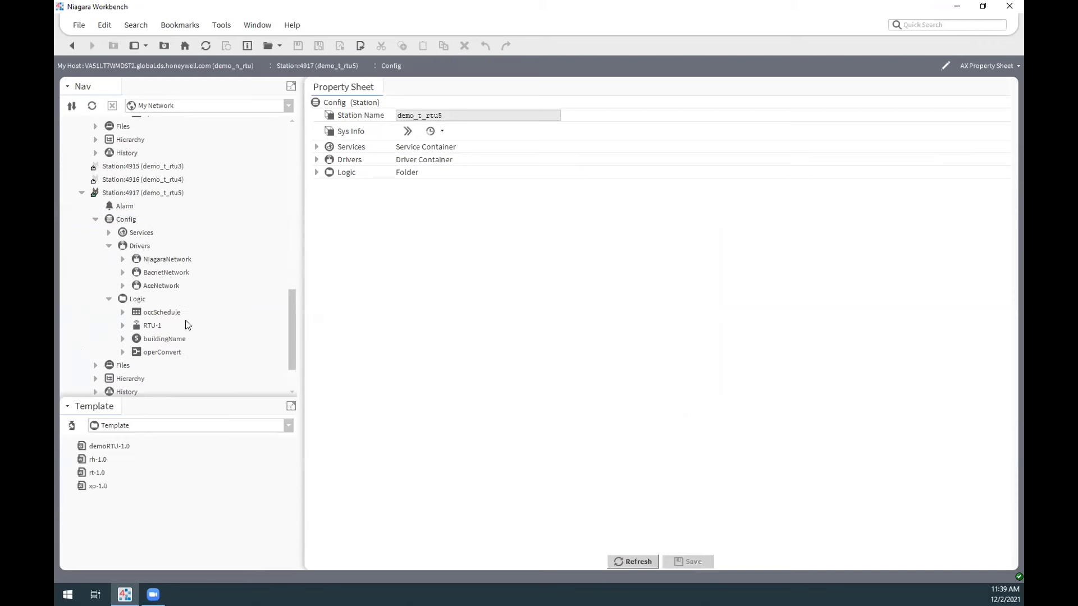
scroll(191, 322, "down", 1)
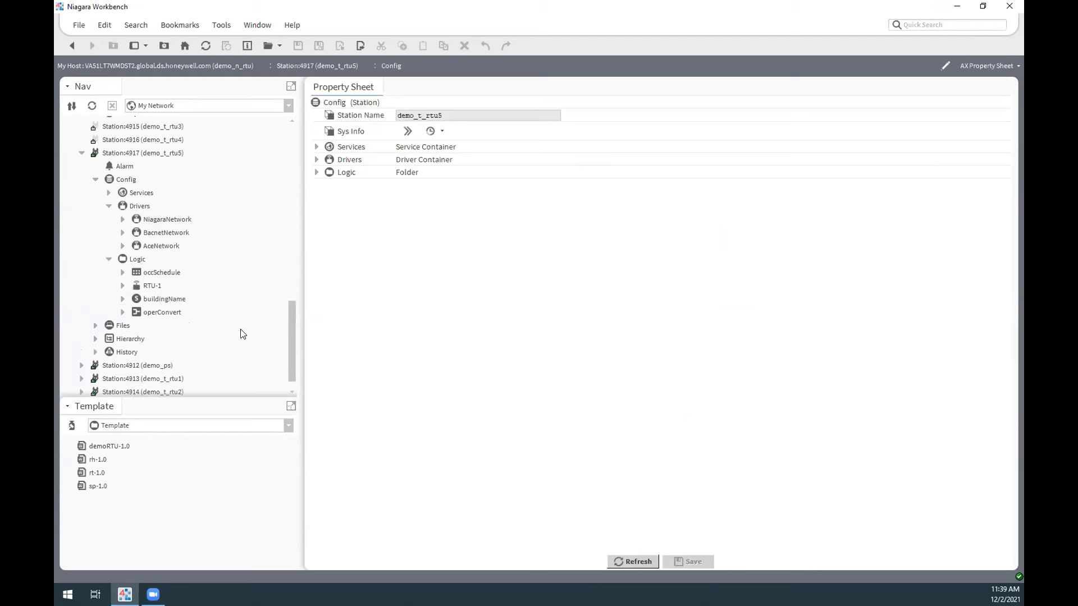
left_click(122, 285)
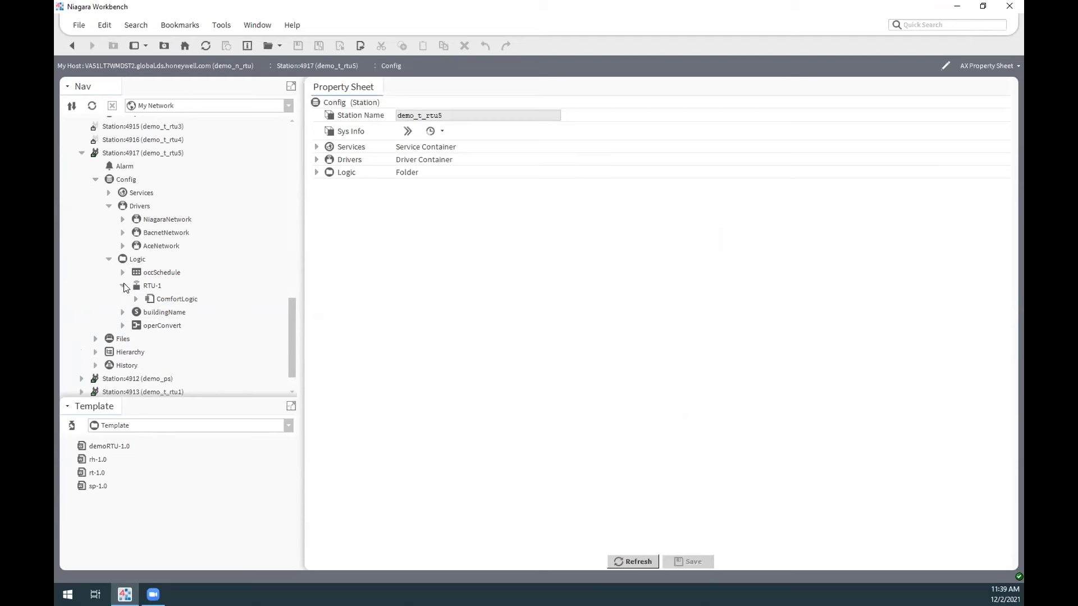
left_click(122, 233)
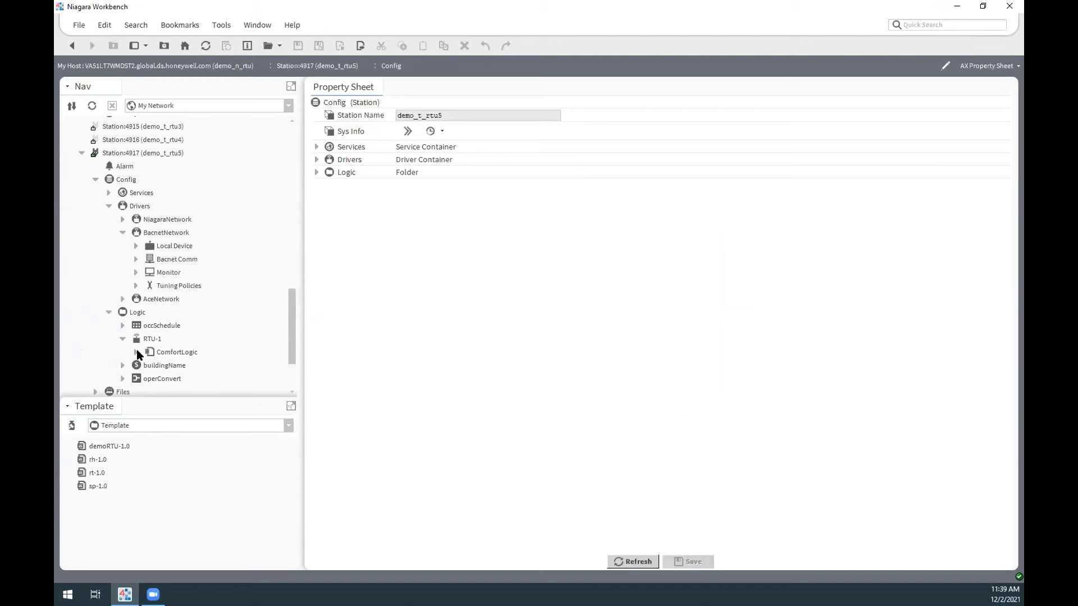
- Collapse the Drivers and Logic branches of the demo_t_rtu5 station's Config
scroll(147, 326, "up", 3)
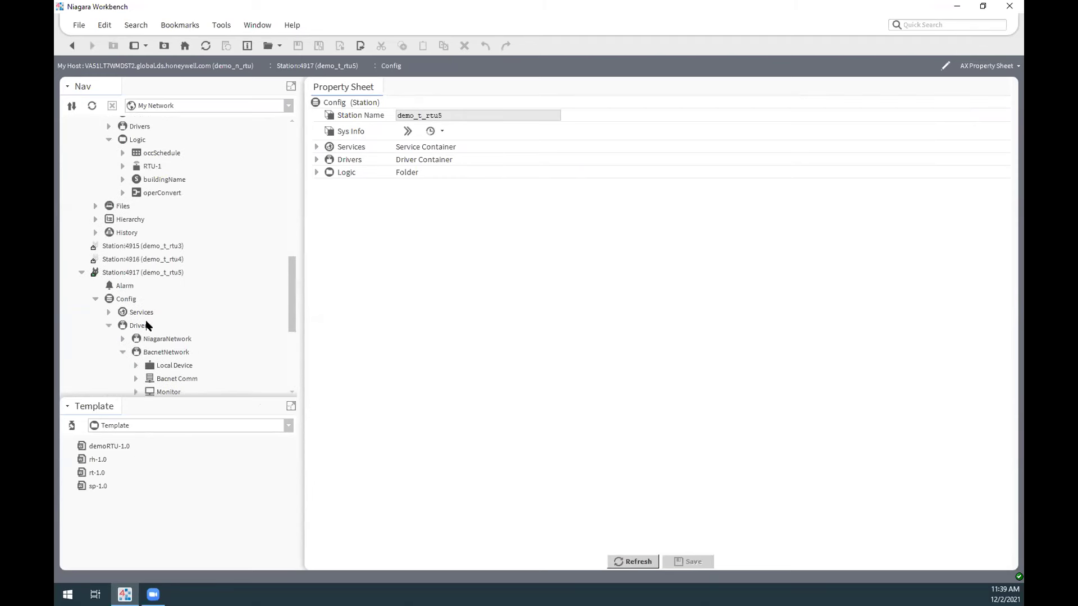
scroll(149, 323, "down", 2)
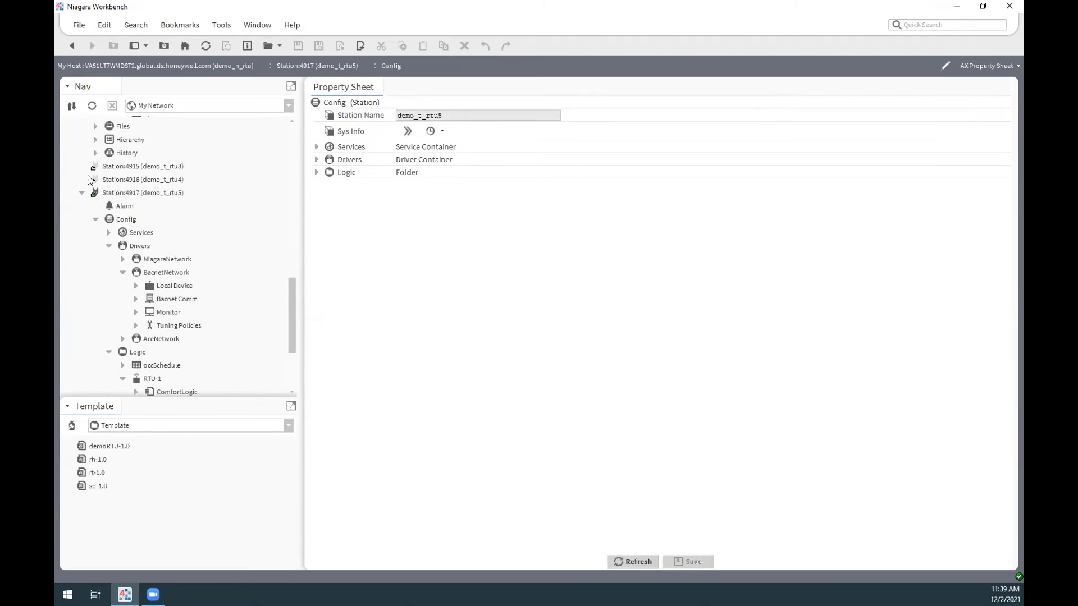
left_click(109, 246)
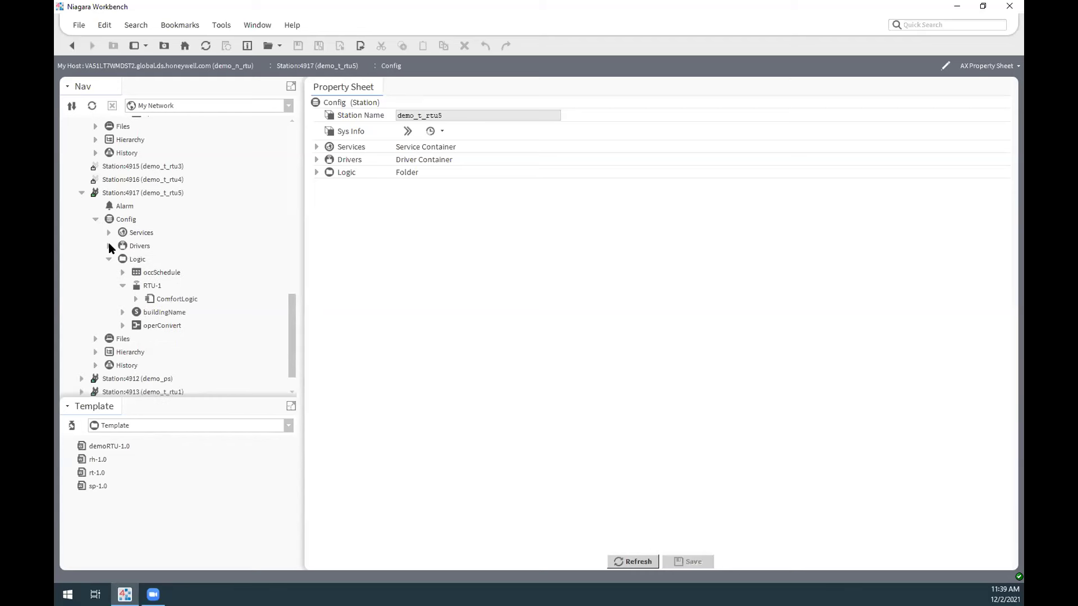
left_click(109, 258)
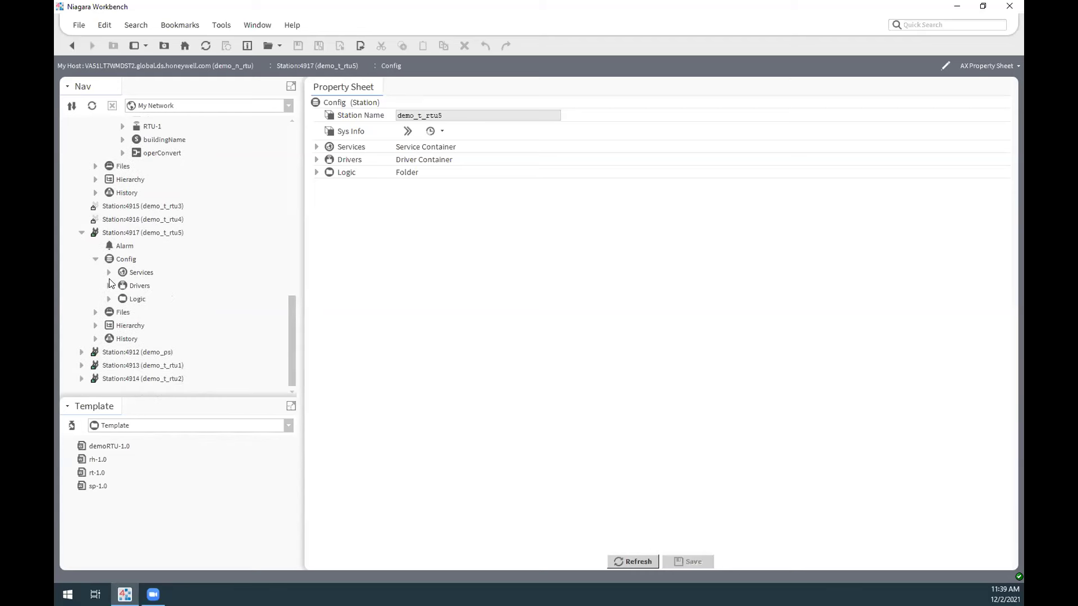
- Open the property sheet of the Configuration component under ApplicationService in demo_t_rtu5's Services
left_click(108, 274)
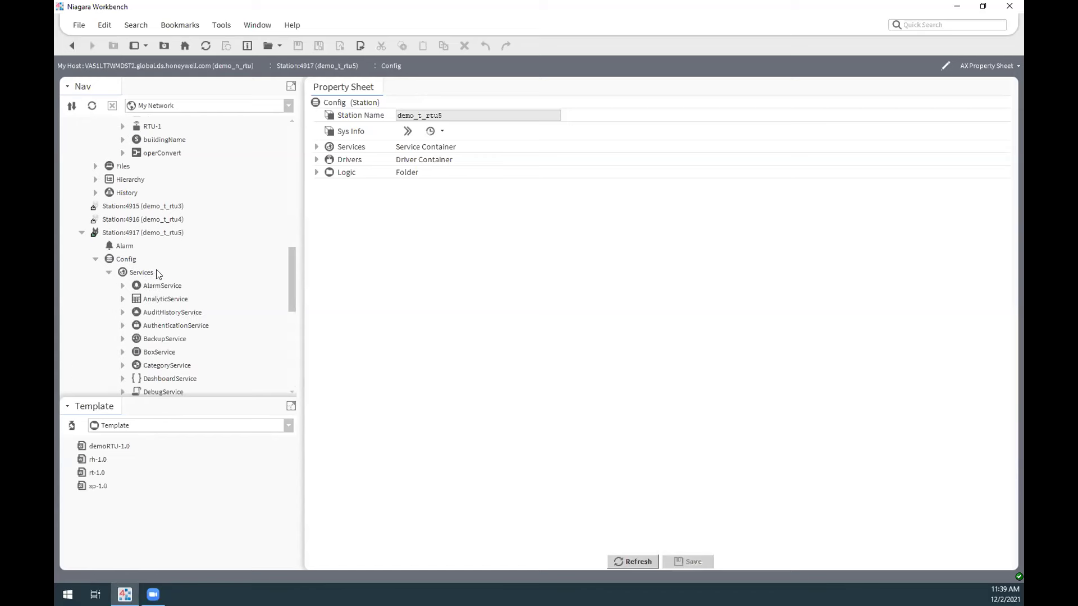
scroll(140, 272, "down", 4)
scroll(165, 201, "up", 2)
scroll(163, 211, "down", 5)
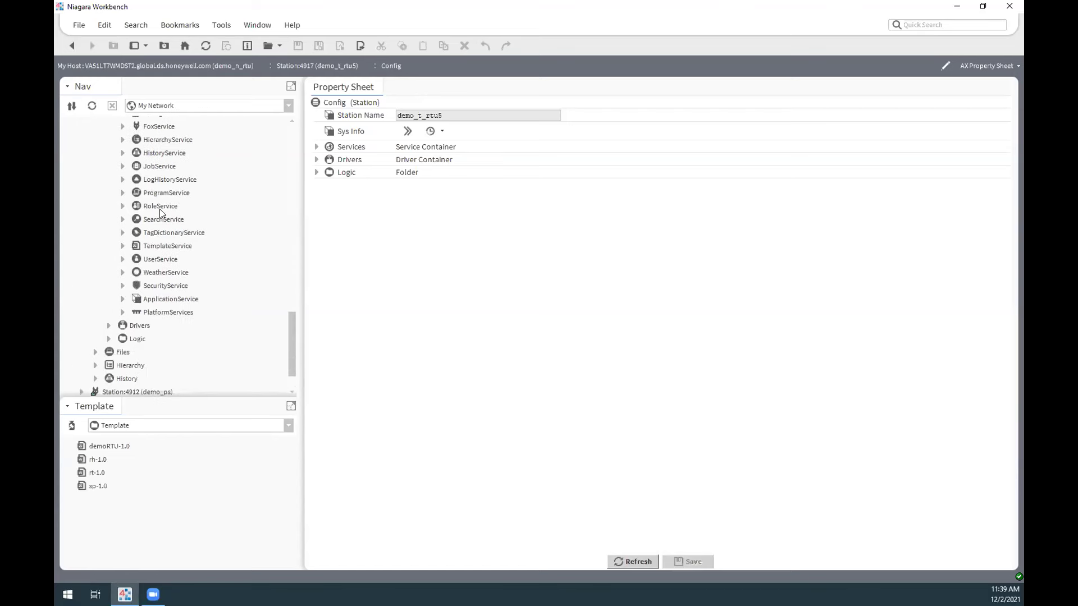
left_click(181, 301)
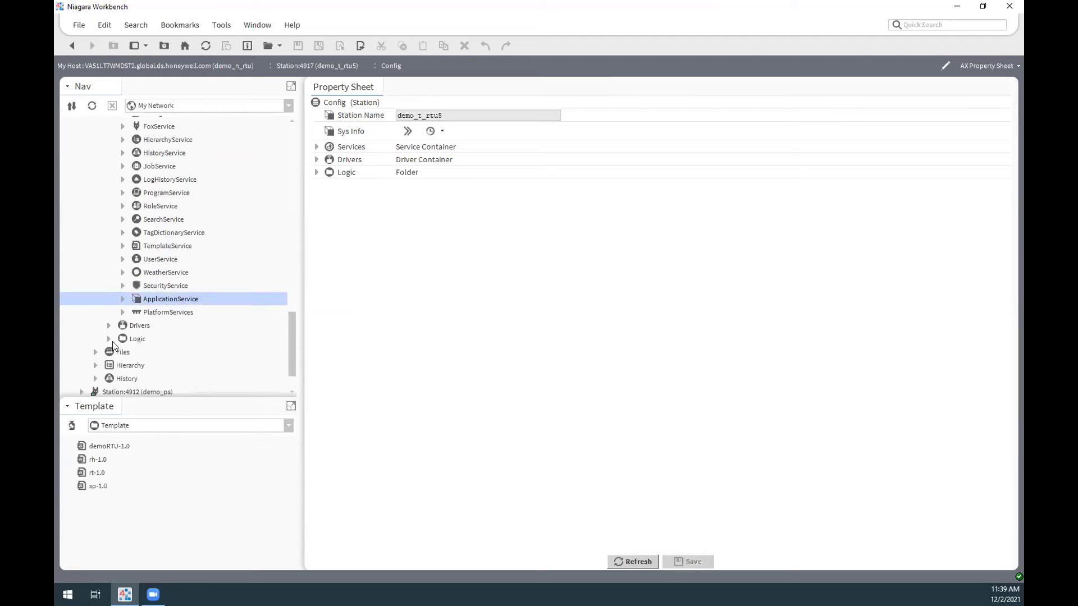
left_click(123, 299)
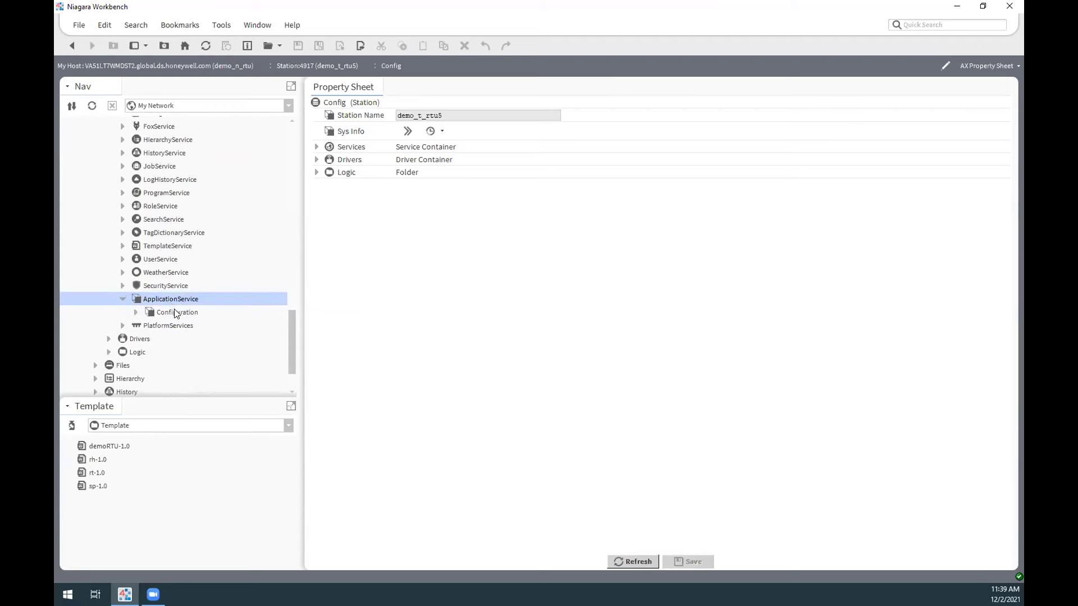
double_click(183, 303)
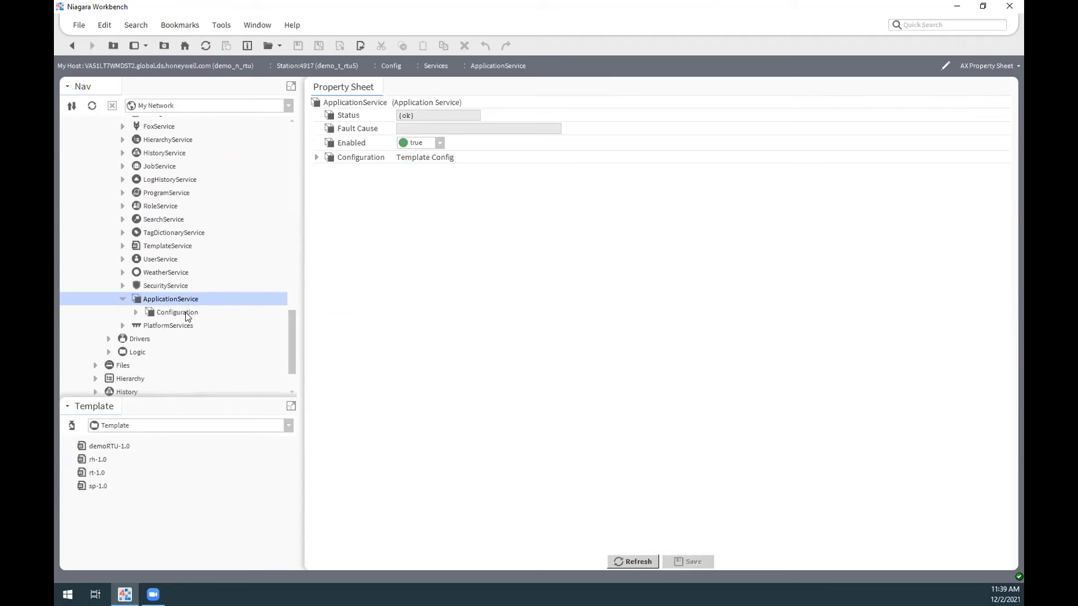
double_click(179, 312)
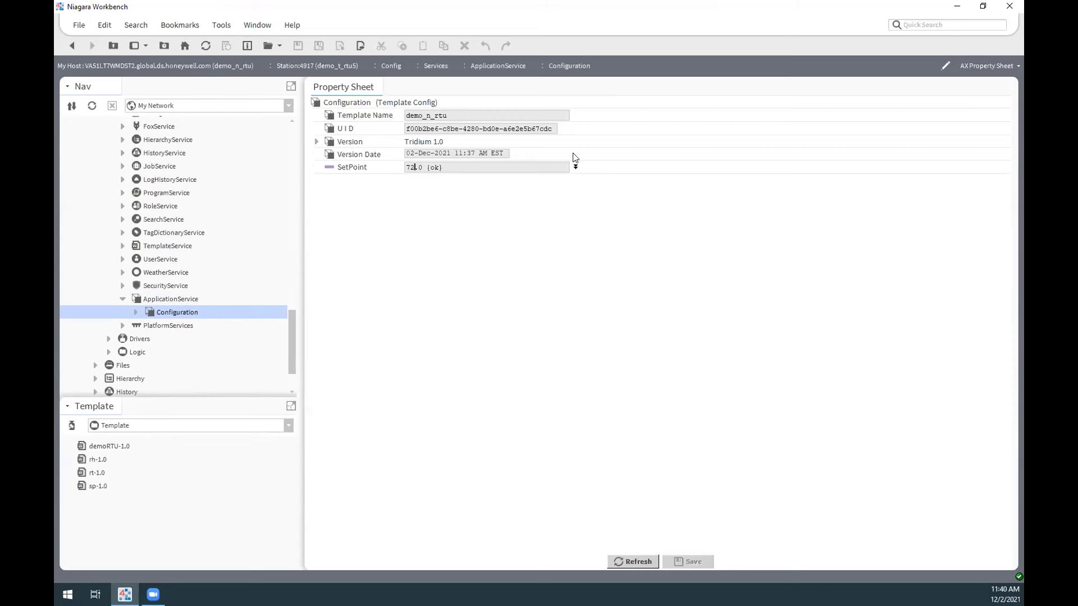
- Set the SetPoint of the ApplicationService Configuration to 75.0 and save the change
left_click(575, 166)
left_click_drag(438, 178, 441, 178)
type("5")
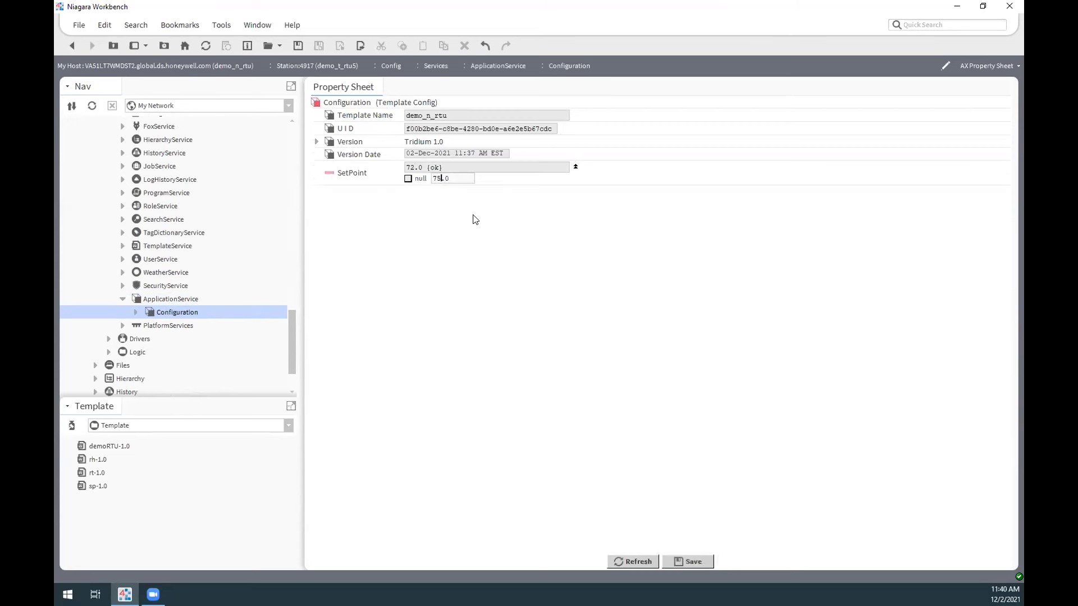
left_click(692, 560)
- Collapse the Services and Config branches of the demo_t_rtu5 station
scroll(208, 287, "up", 5)
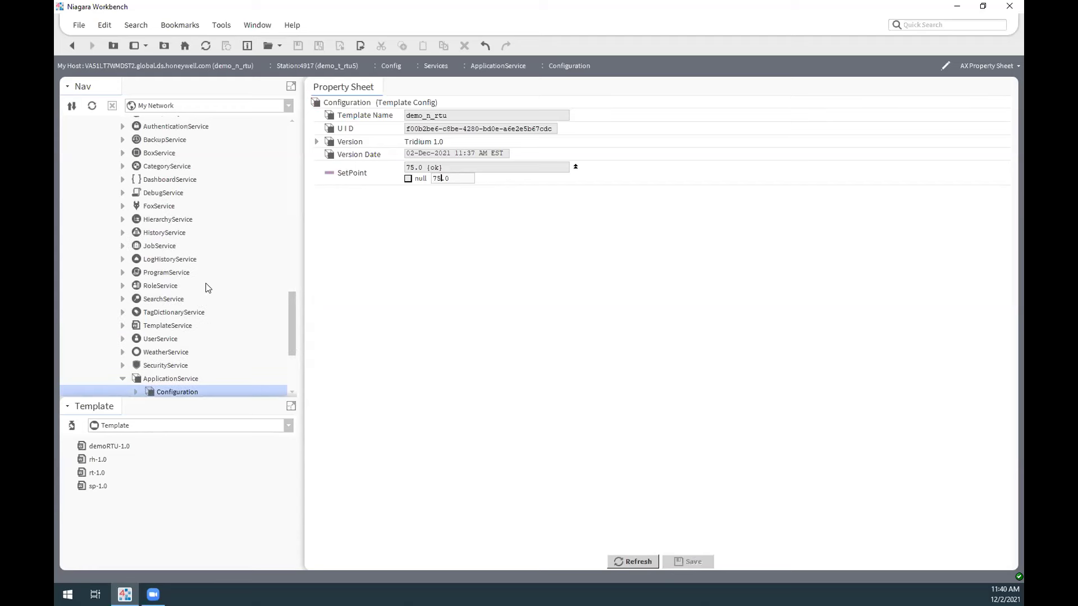
scroll(207, 285, "up", 1)
scroll(207, 285, "down", 3)
scroll(188, 250, "up", 2)
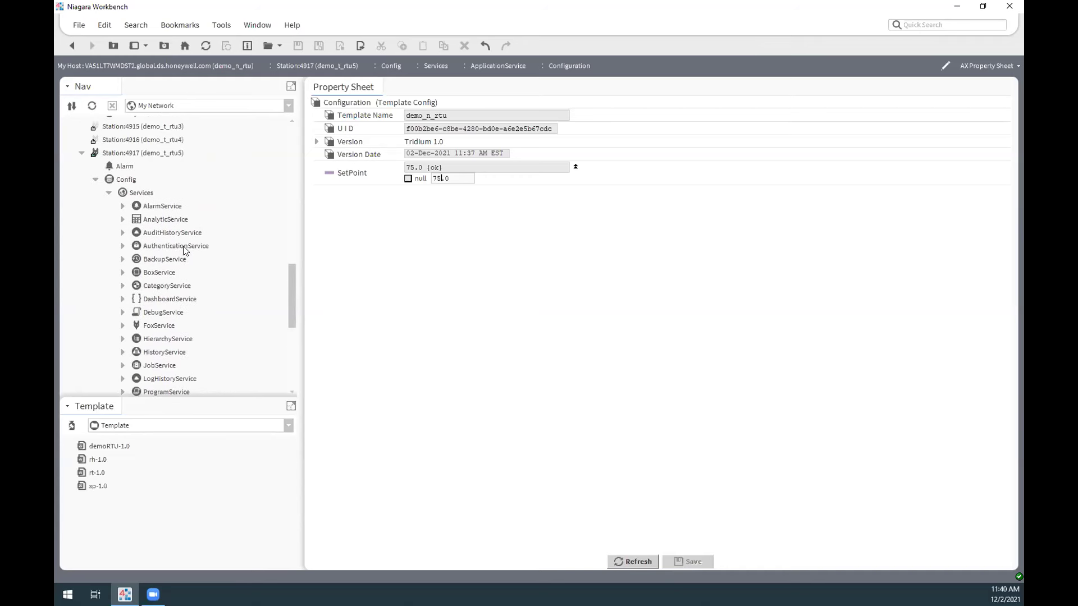
left_click(109, 193)
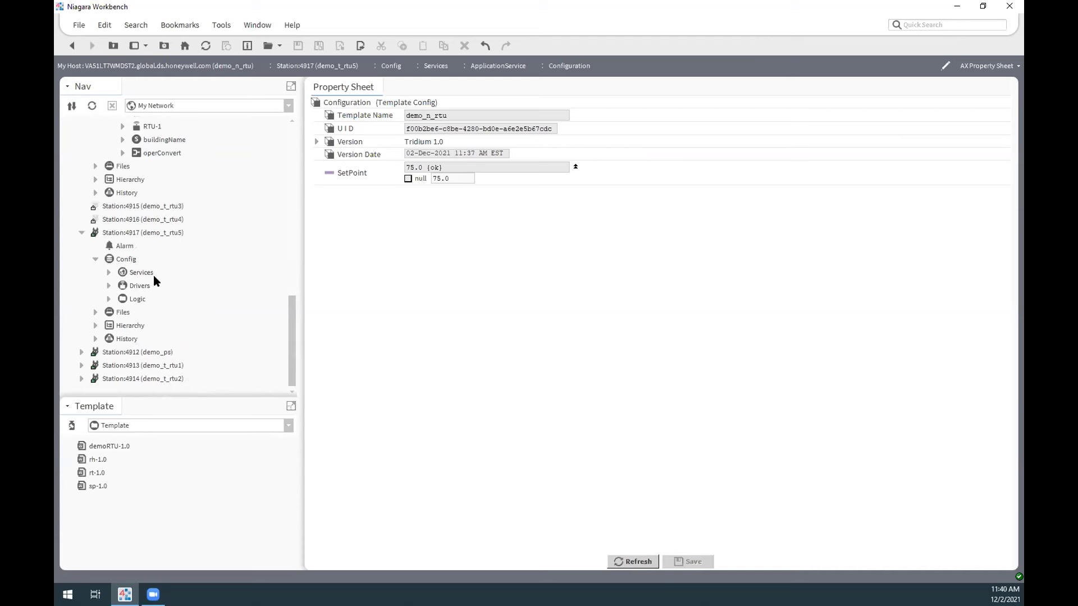
left_click(95, 259)
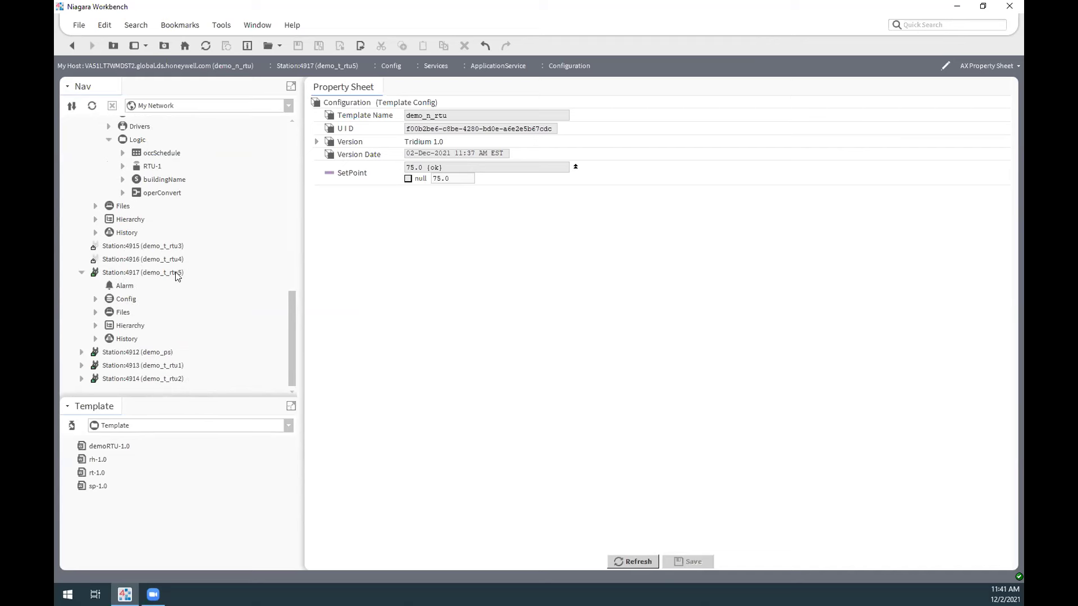
- Export the application configs of demo_t_rtu5's Config to demo_t_rtu5.xlsx in applicationTemplates, without encrypting the document
left_click(110, 299)
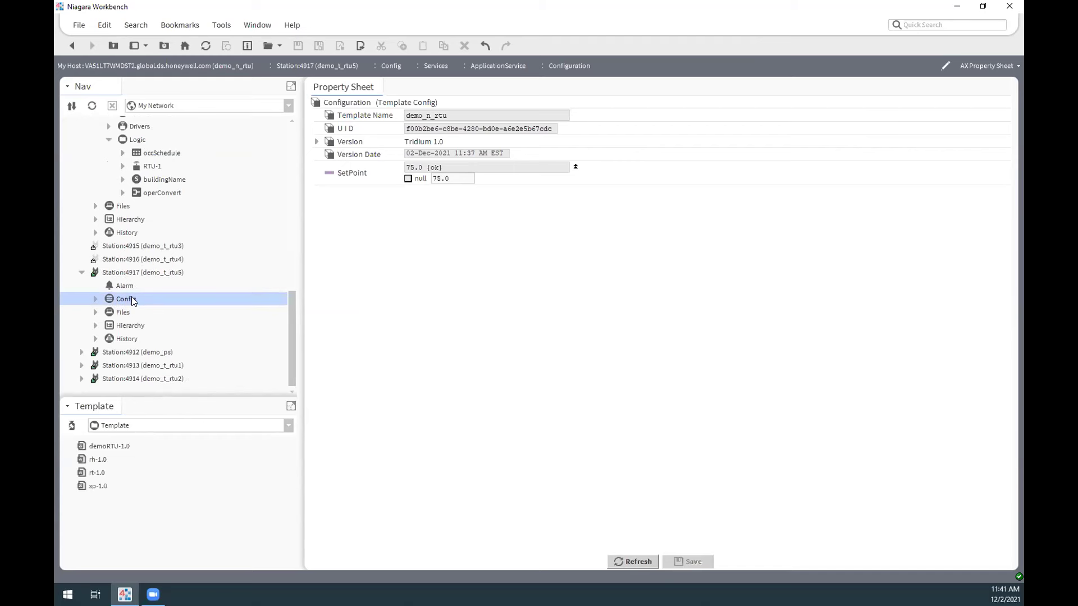
right_click(132, 298)
mouse_move(185, 247)
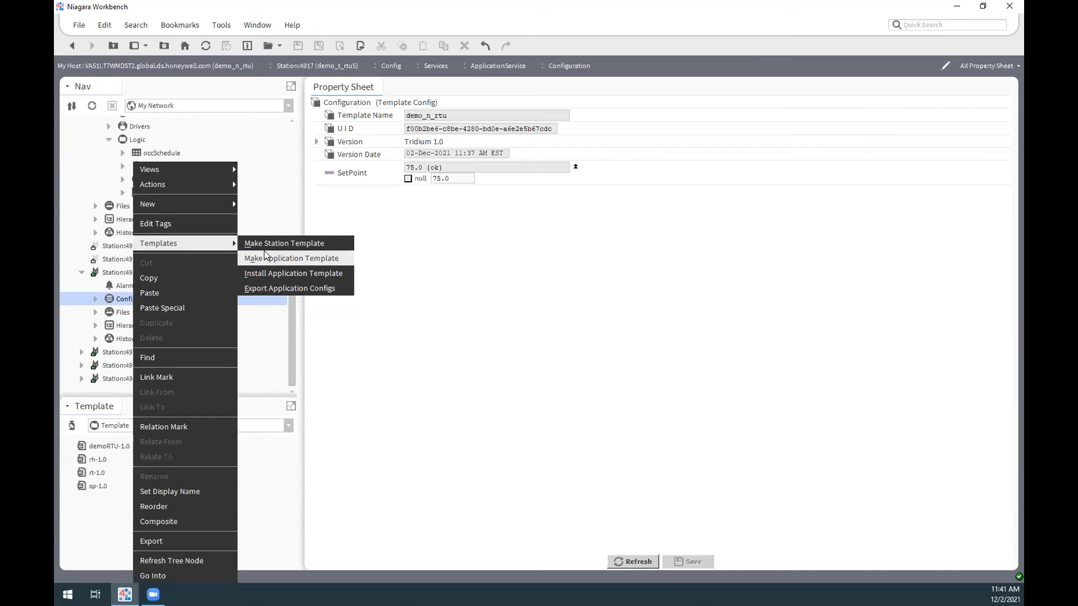
left_click(124, 298)
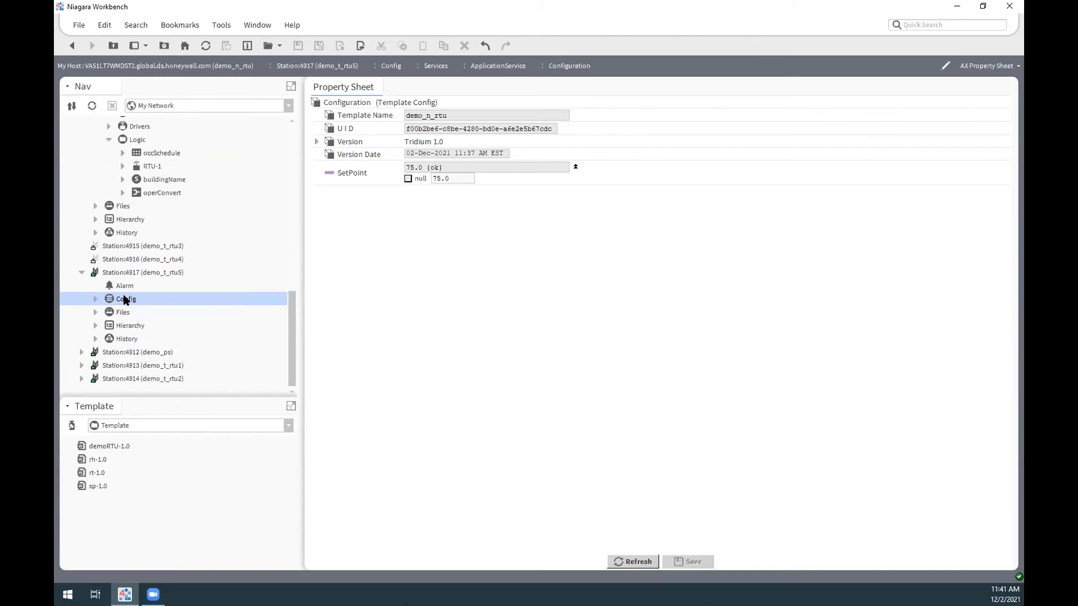
right_click(132, 299)
mouse_move(191, 245)
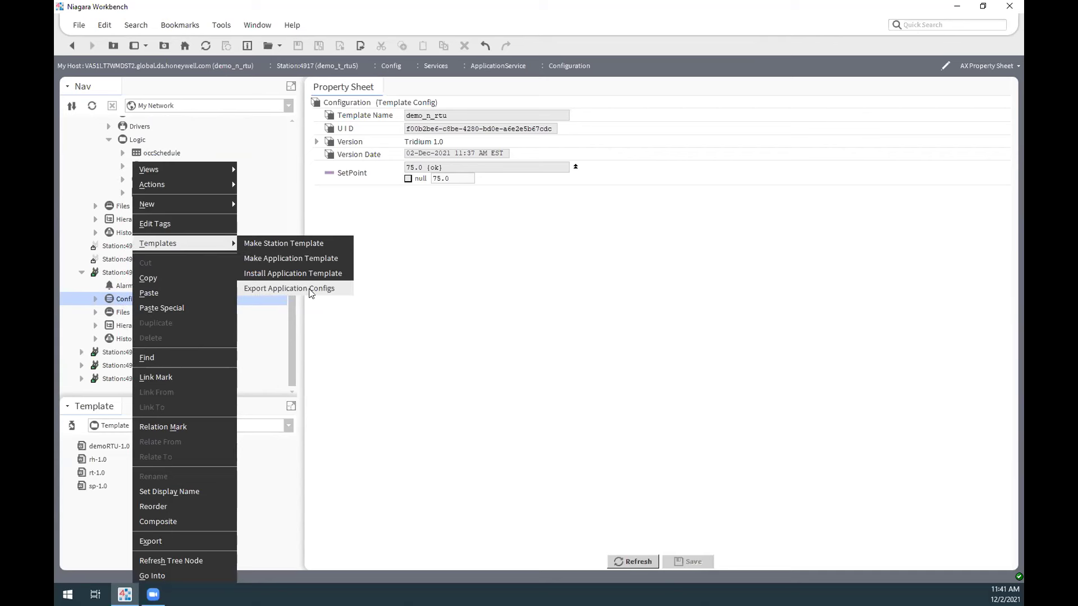
left_click(337, 291)
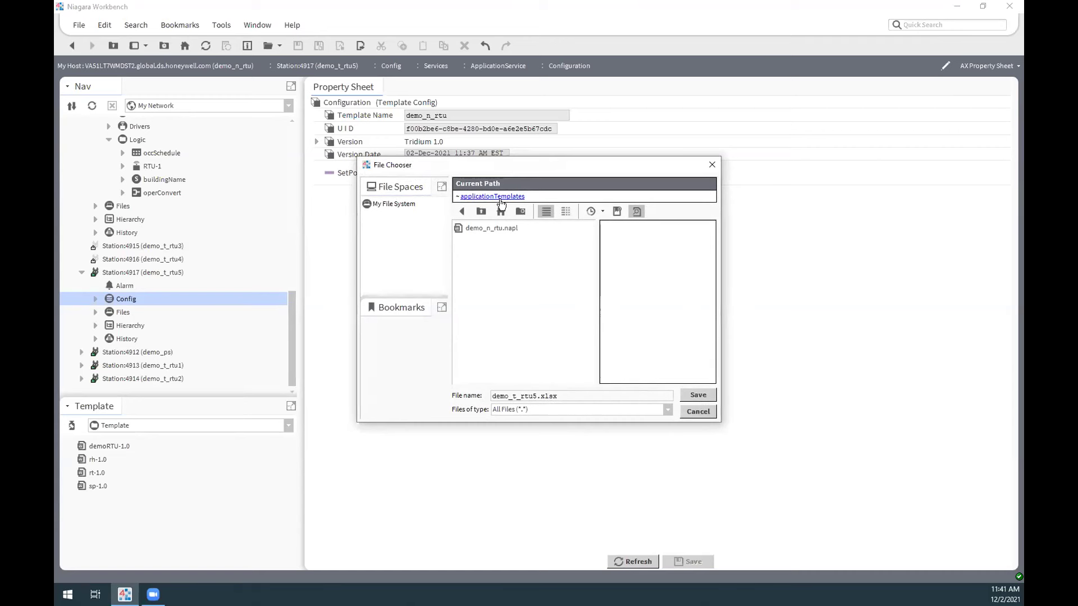
left_click(698, 395)
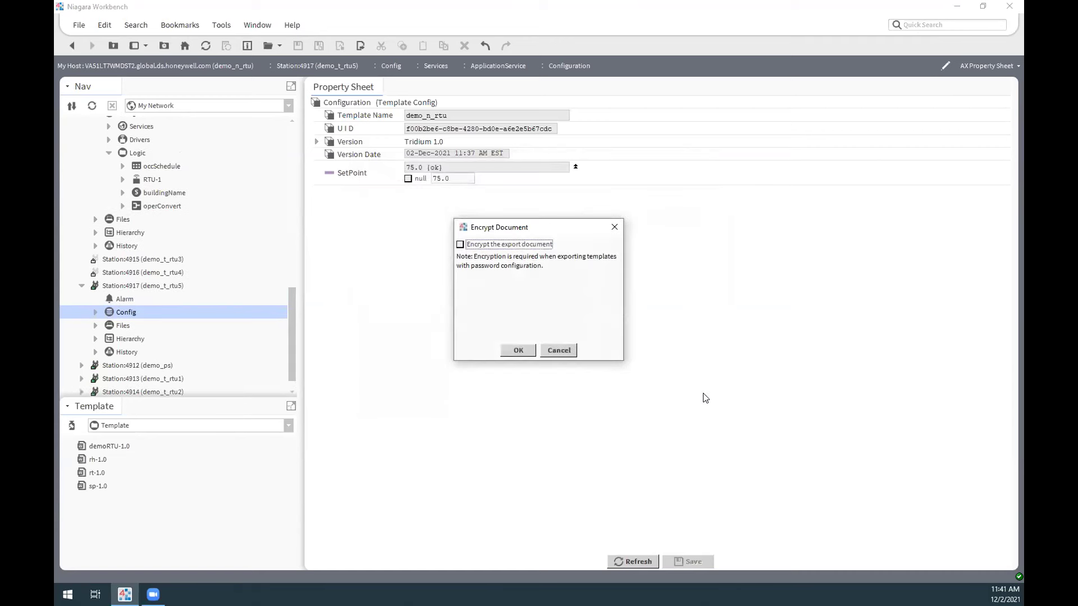
left_click(515, 351)
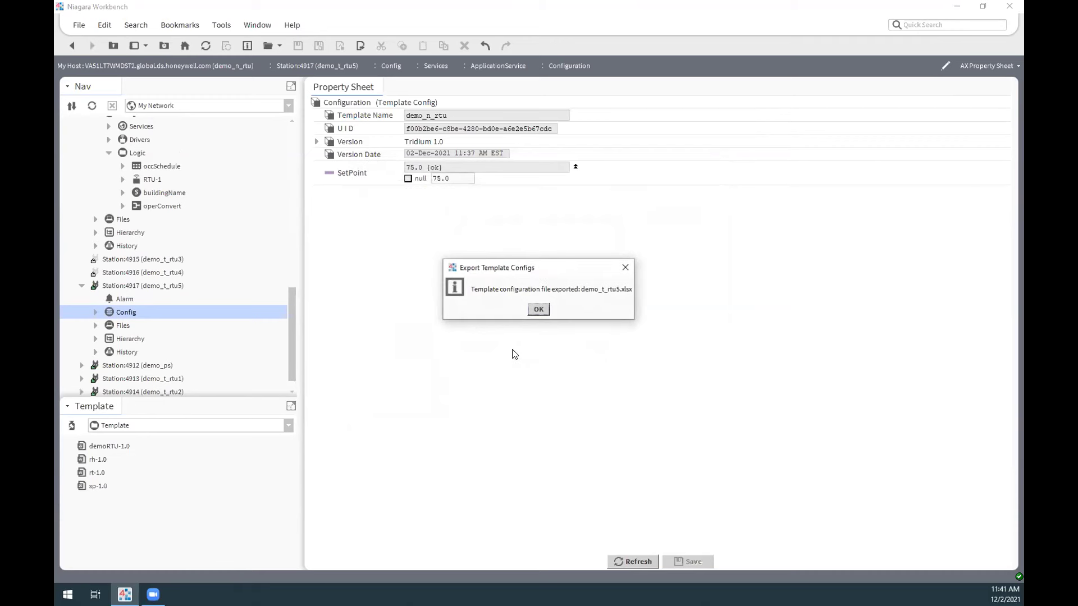
left_click(538, 311)
- Open the exported demo_t_rtu5.xlsx from the applicationTemplates folder in User Home
scroll(264, 267, "up", 7)
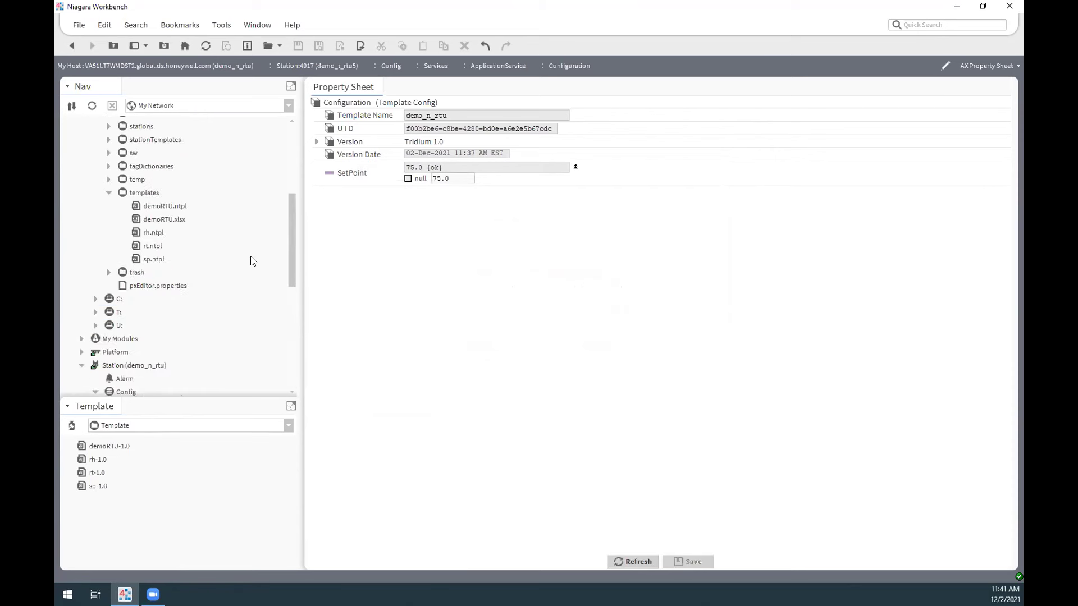
scroll(251, 261, "up", 5)
left_click(108, 193)
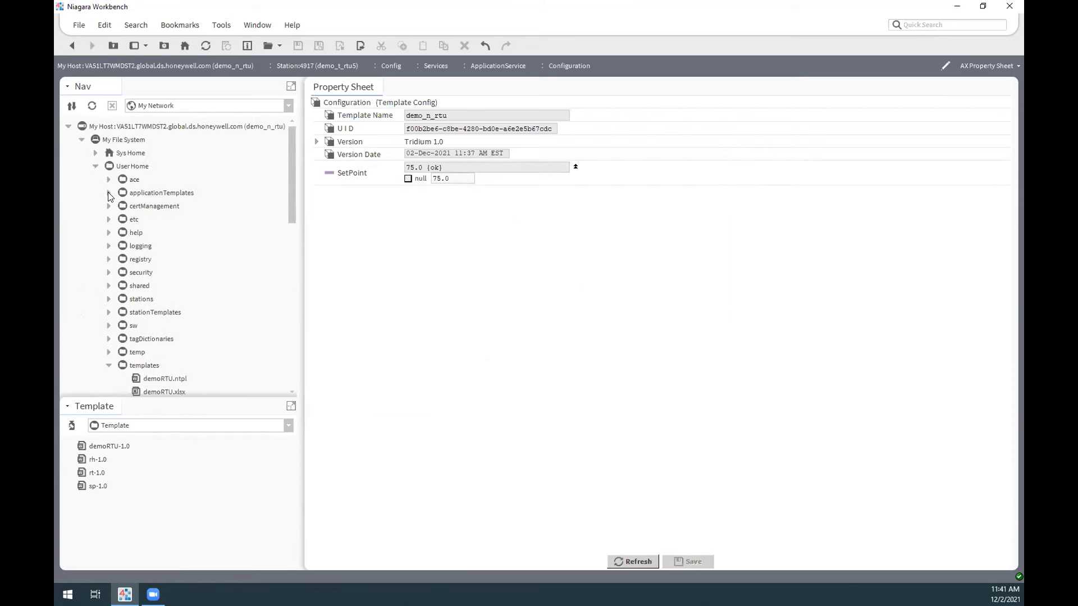
scroll(112, 220, "down", 2)
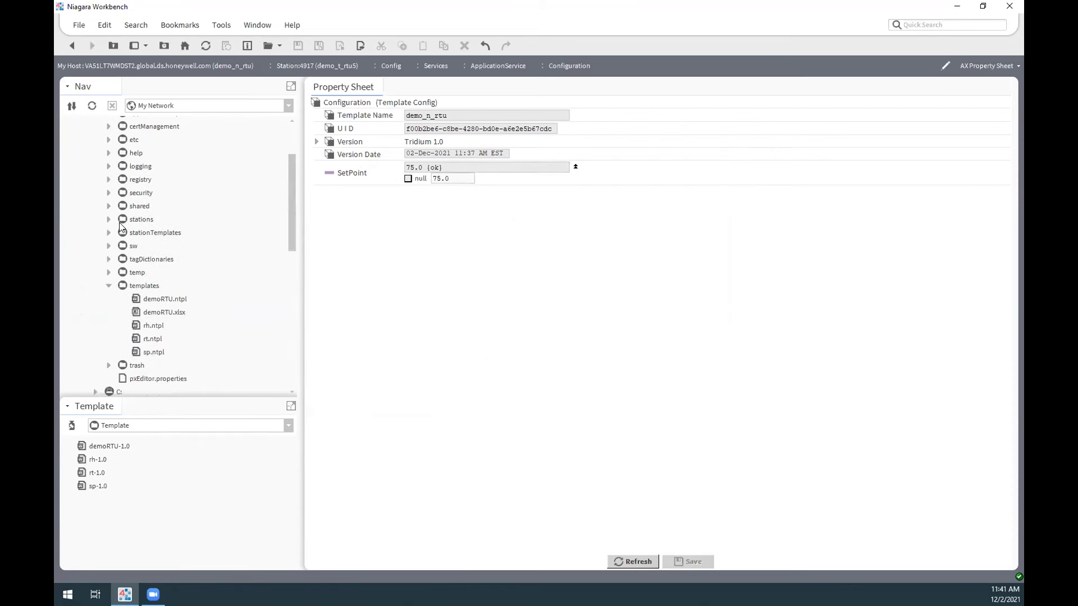
scroll(138, 168, "up", 2)
double_click(147, 193)
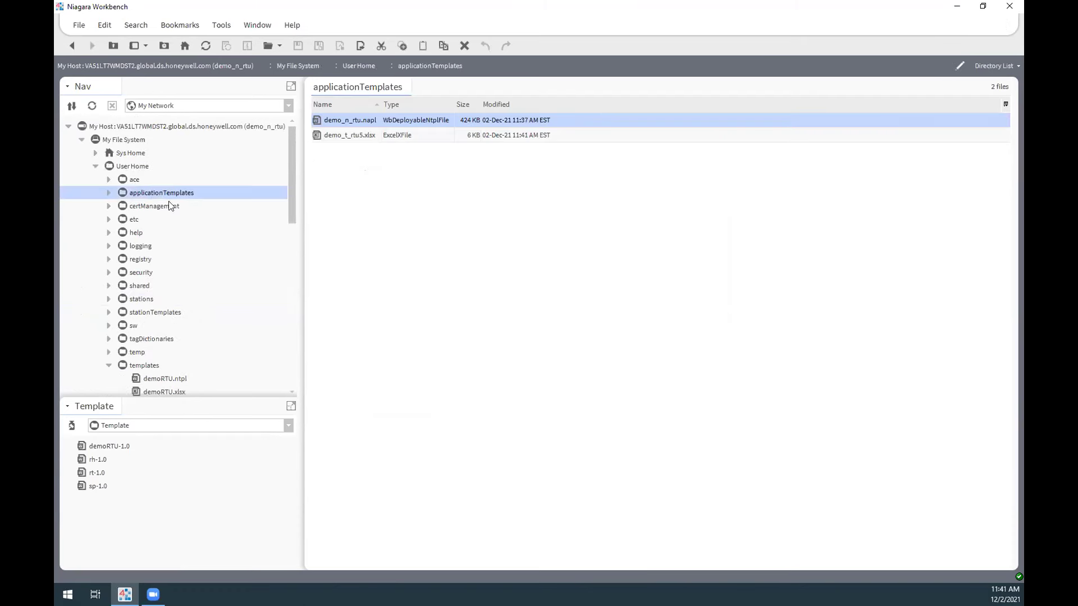
left_click(346, 136)
double_click(346, 135)
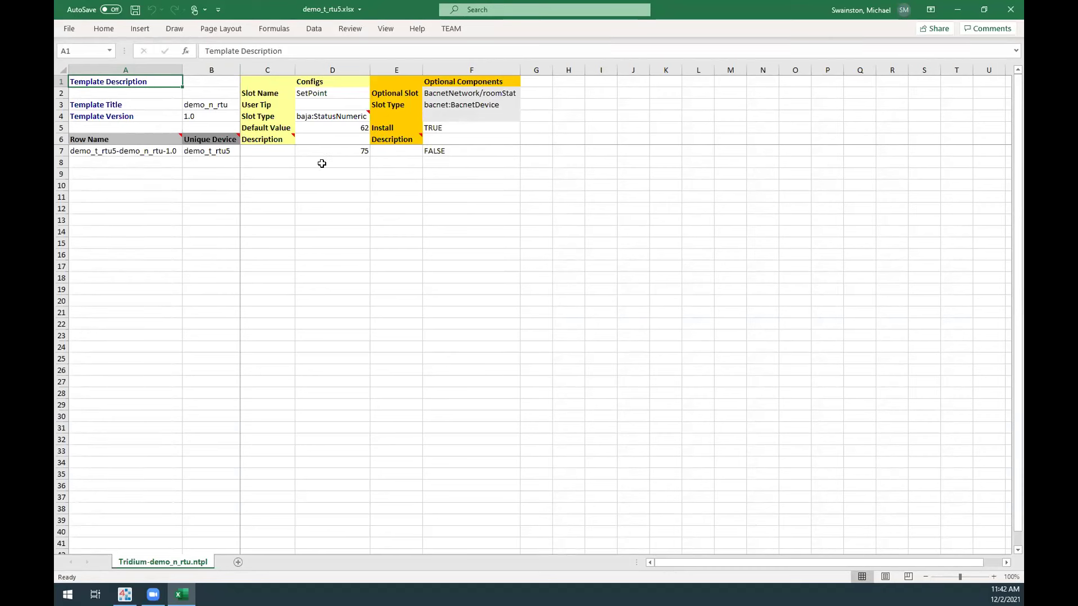
- Examine the SetPoint default and station value, the roomStat install setting and the empty rows for further stations in the exported workbook
left_click(349, 128)
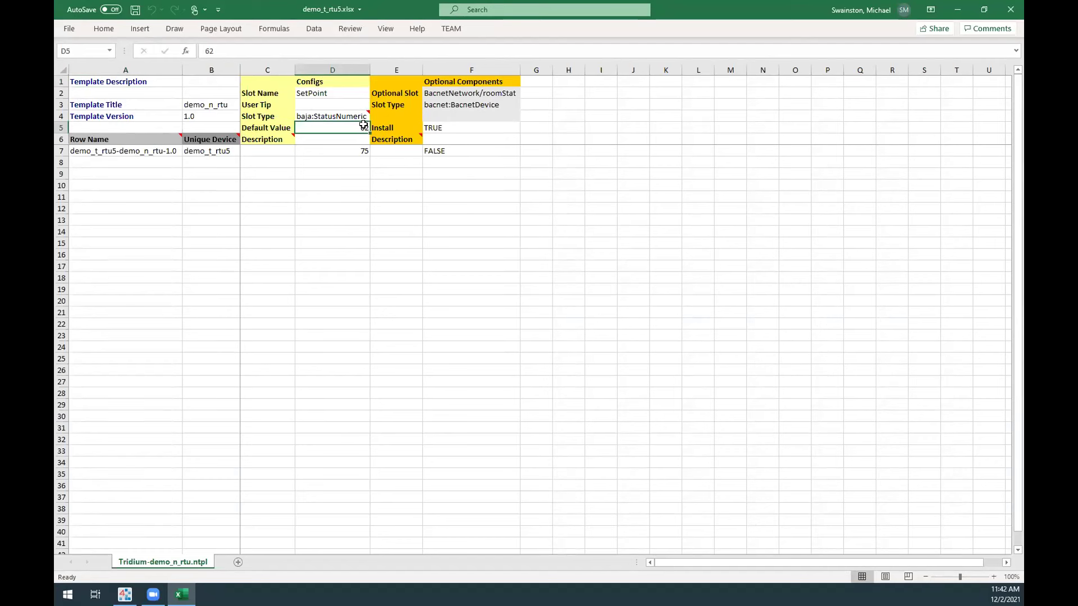
left_click(341, 150)
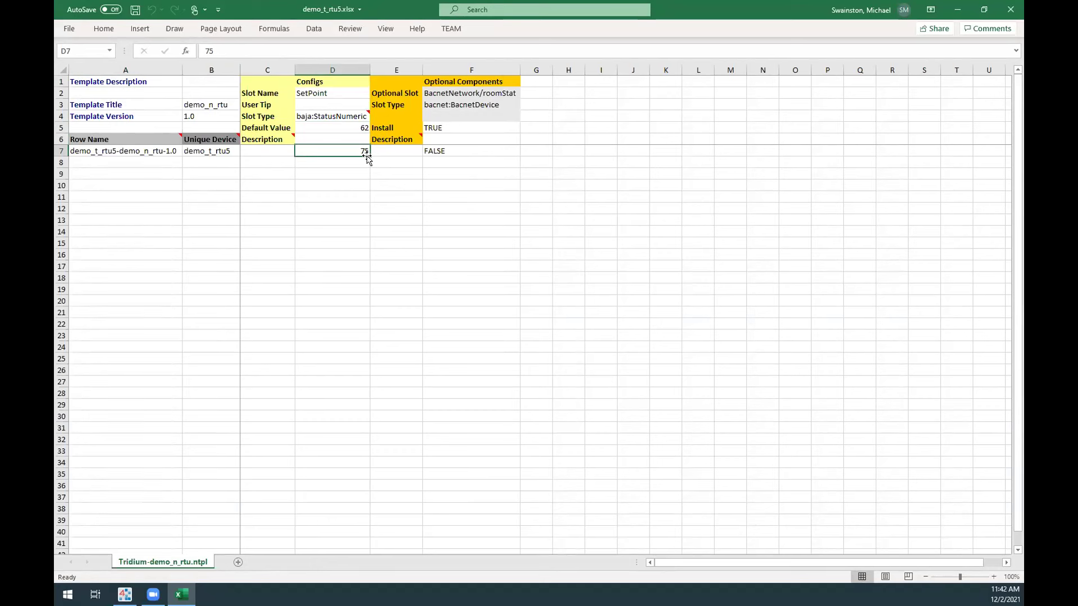
left_click(445, 152)
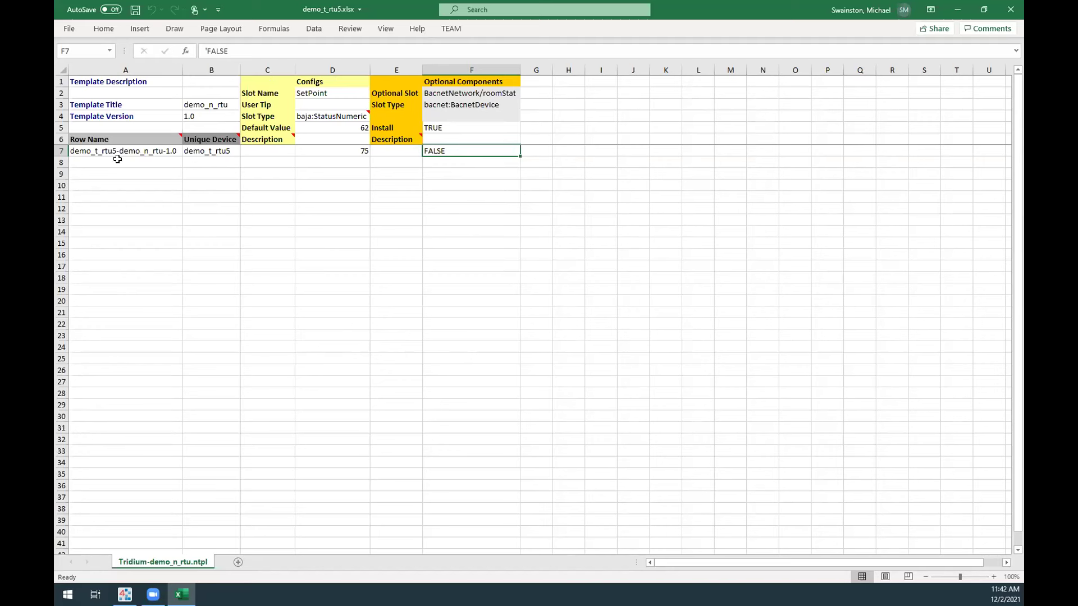
left_click_drag(99, 162, 88, 376)
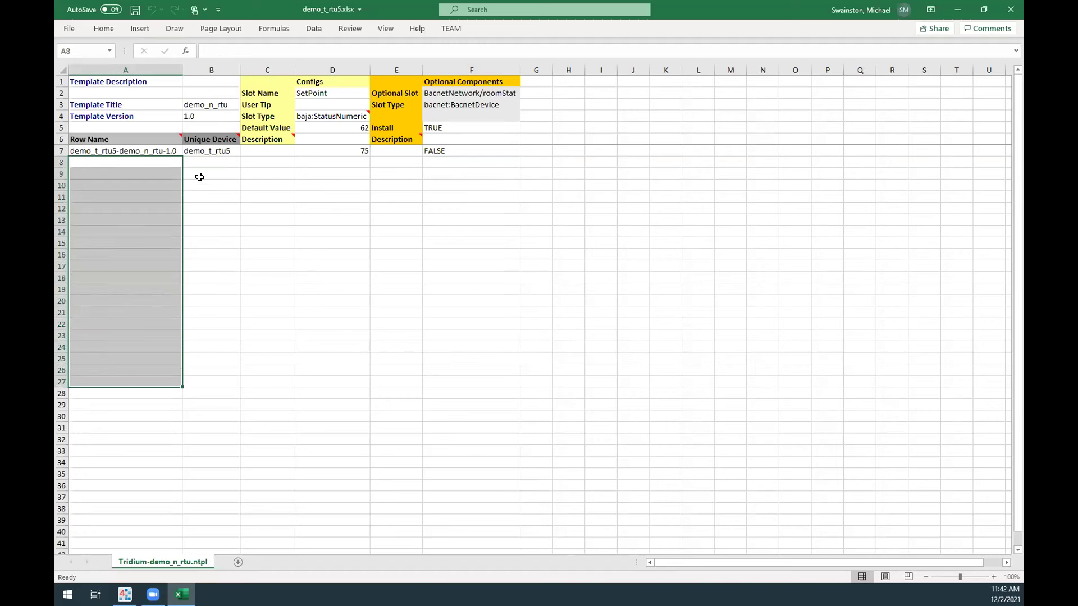
left_click(173, 164)
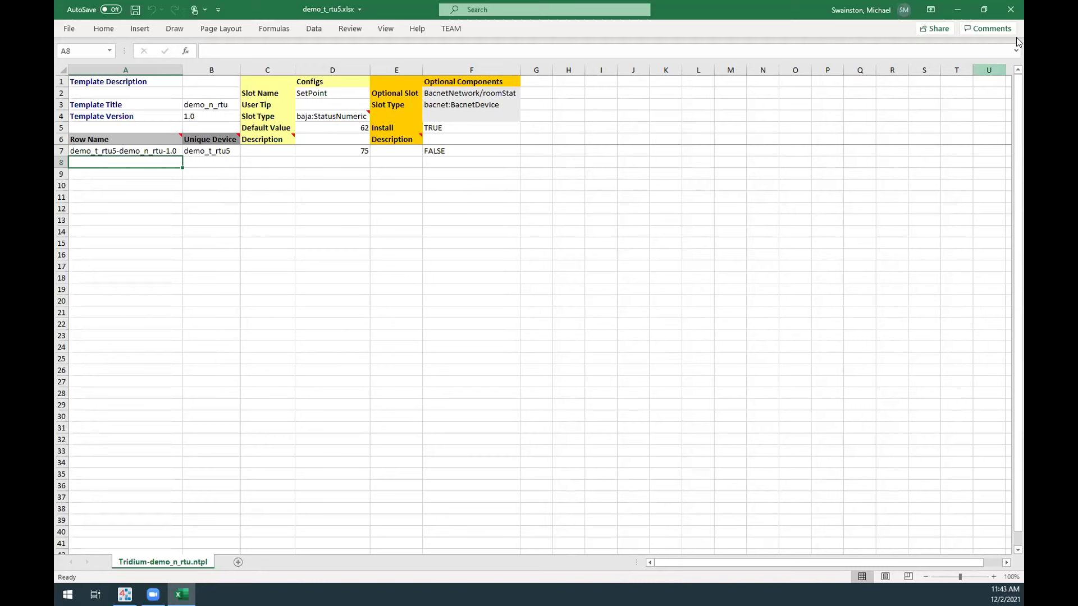
- Close the demo_t_rtu5.xlsx workbook, return to Niagara Workbench and collapse User Home in the navigation tree
left_click(1011, 10)
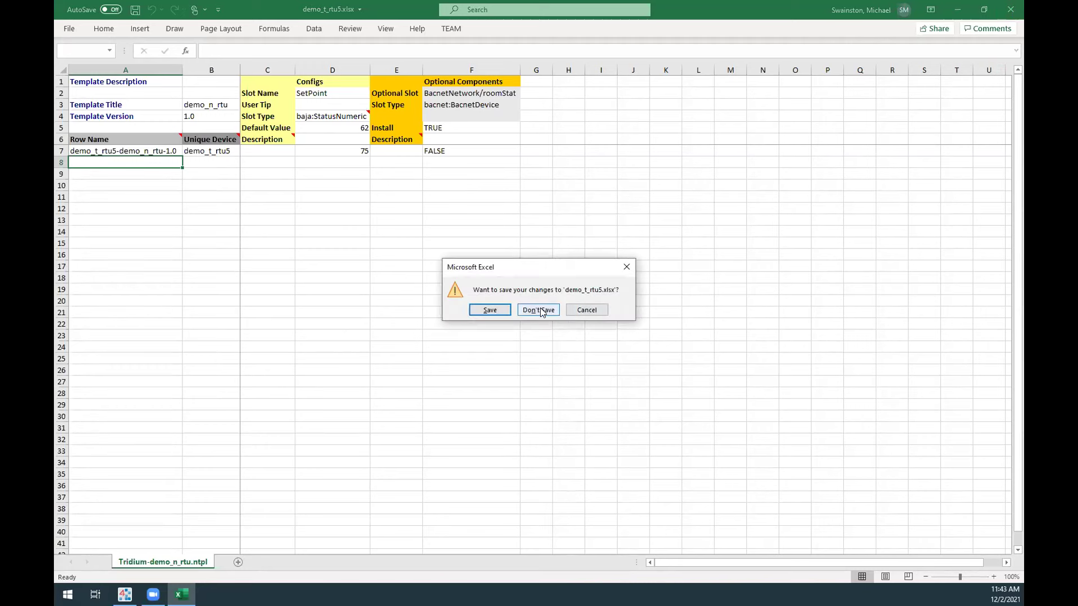
left_click(489, 310)
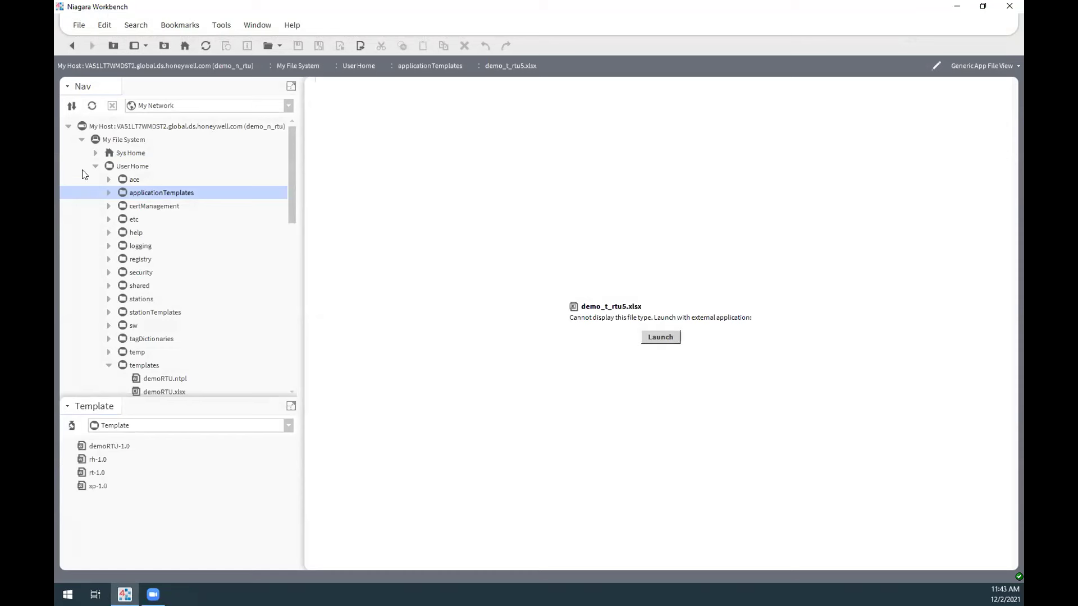
left_click(96, 166)
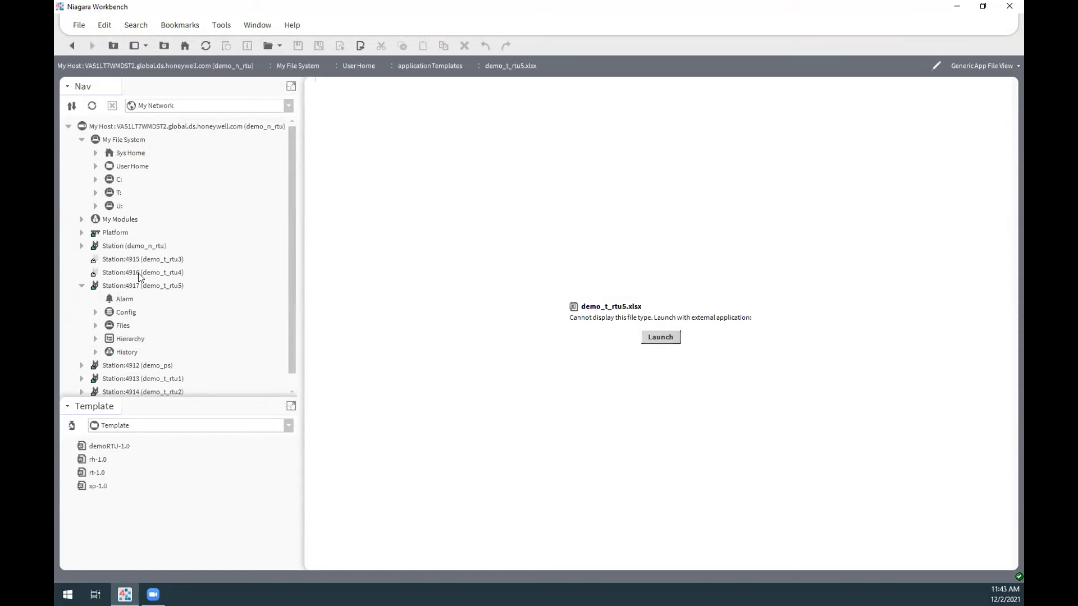
- Open the demoRTU-1.0 template and show its component structure
scroll(142, 279, "down", 1)
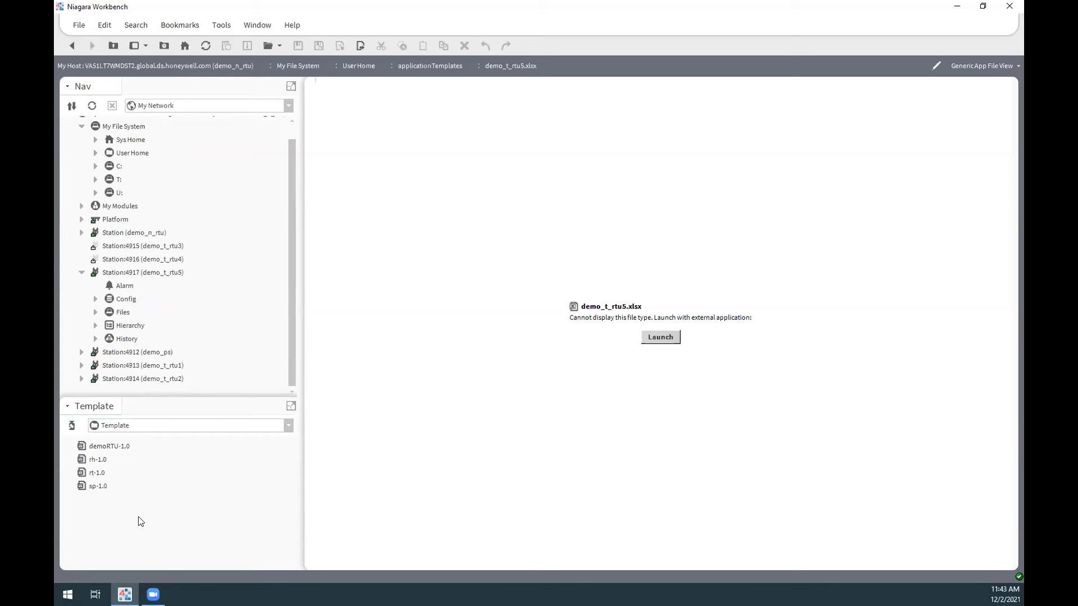
double_click(109, 447)
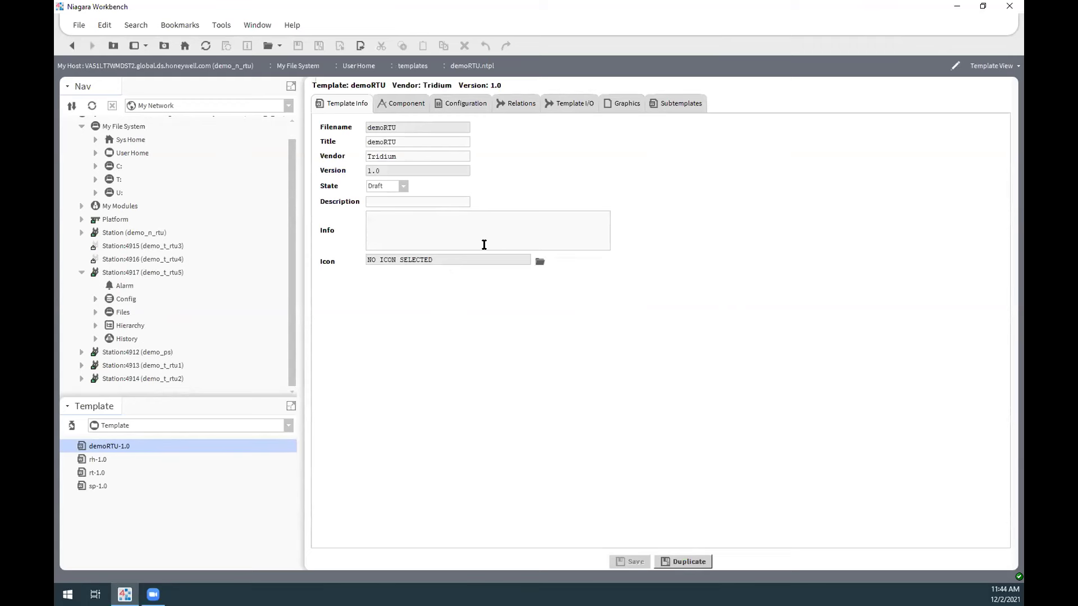
left_click(408, 106)
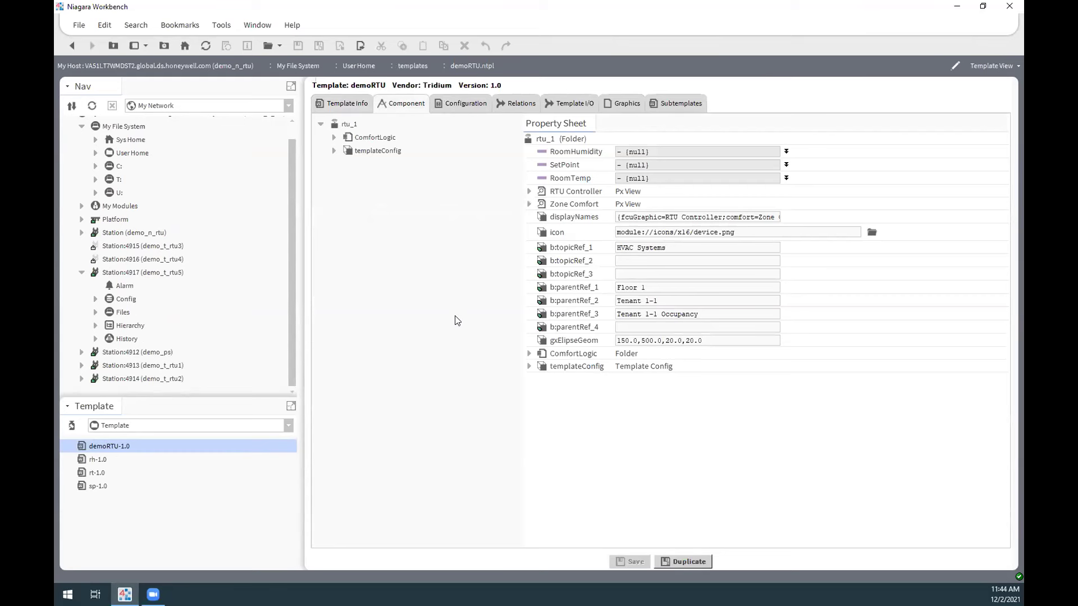
- Add a new folder named Test under rtu_1 in the demoRTU template and save the template
right_click(347, 125)
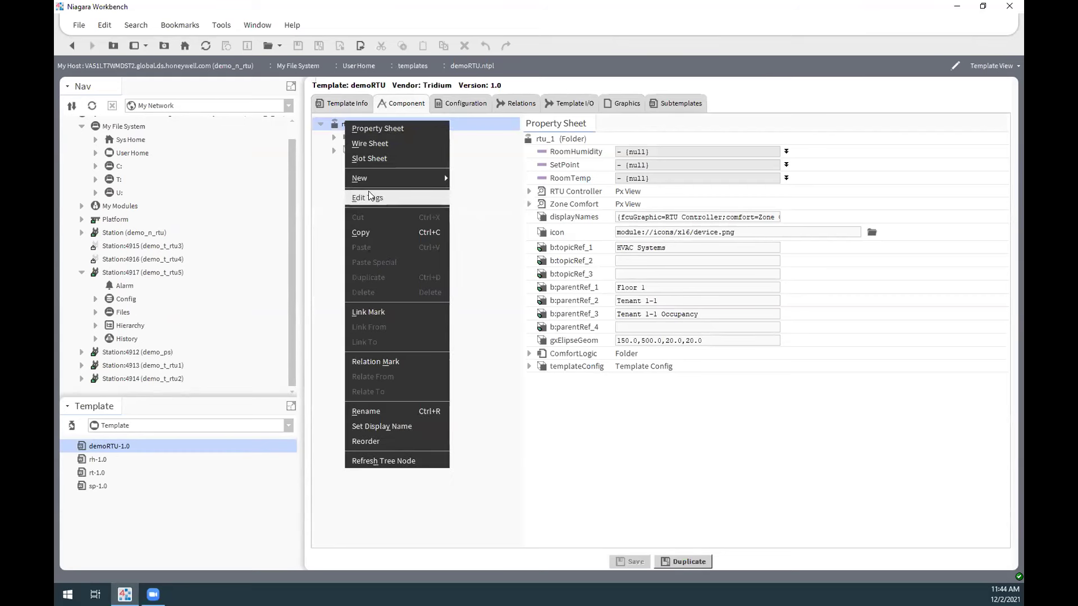
mouse_move(369, 180)
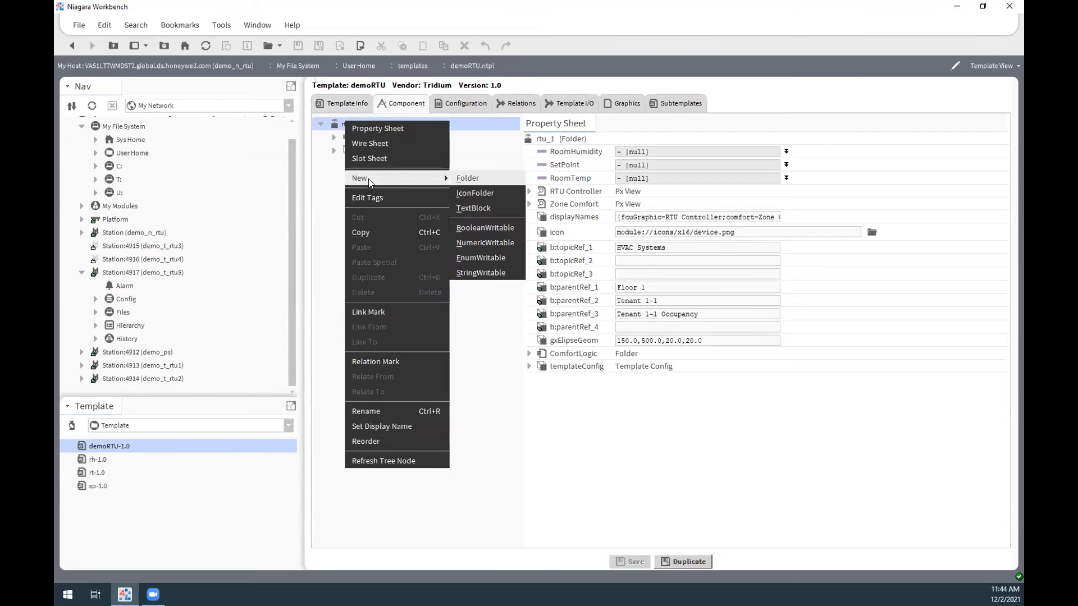
left_click(472, 179)
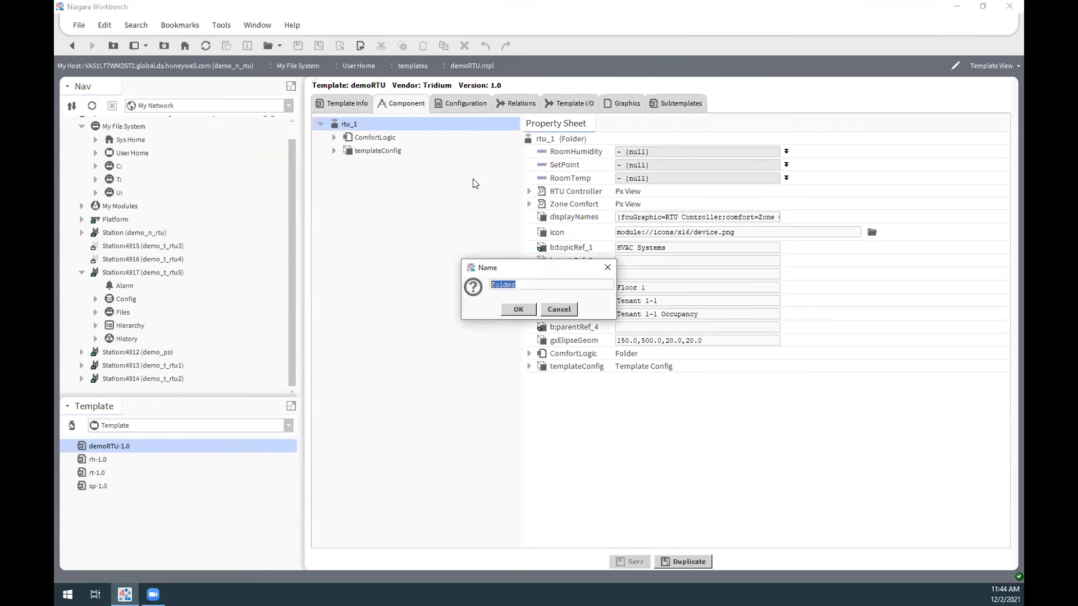
type("Test")
key("Return")
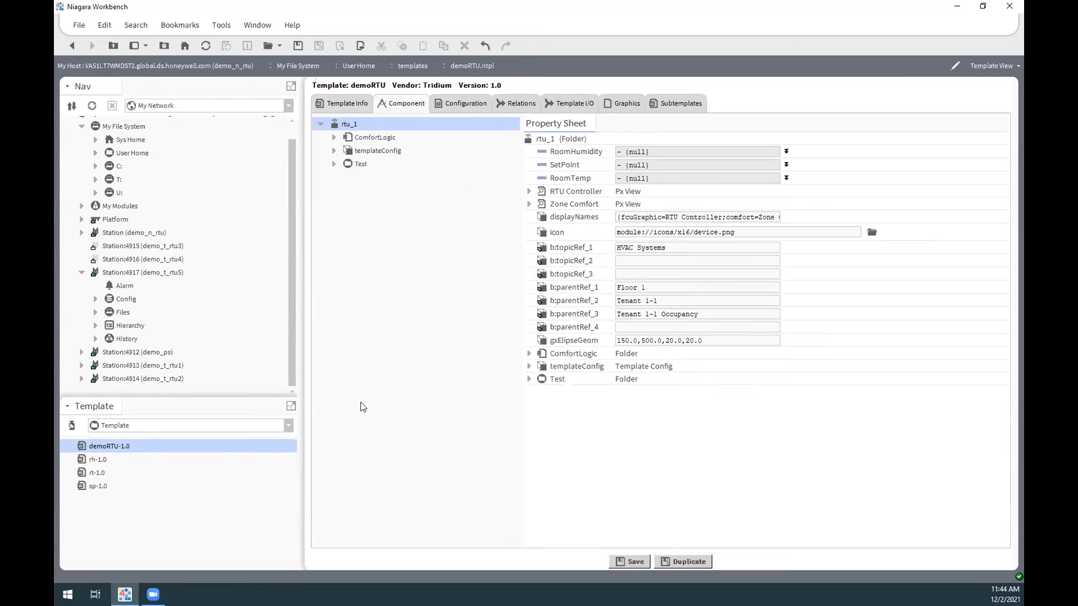
left_click(637, 563)
left_click(101, 447)
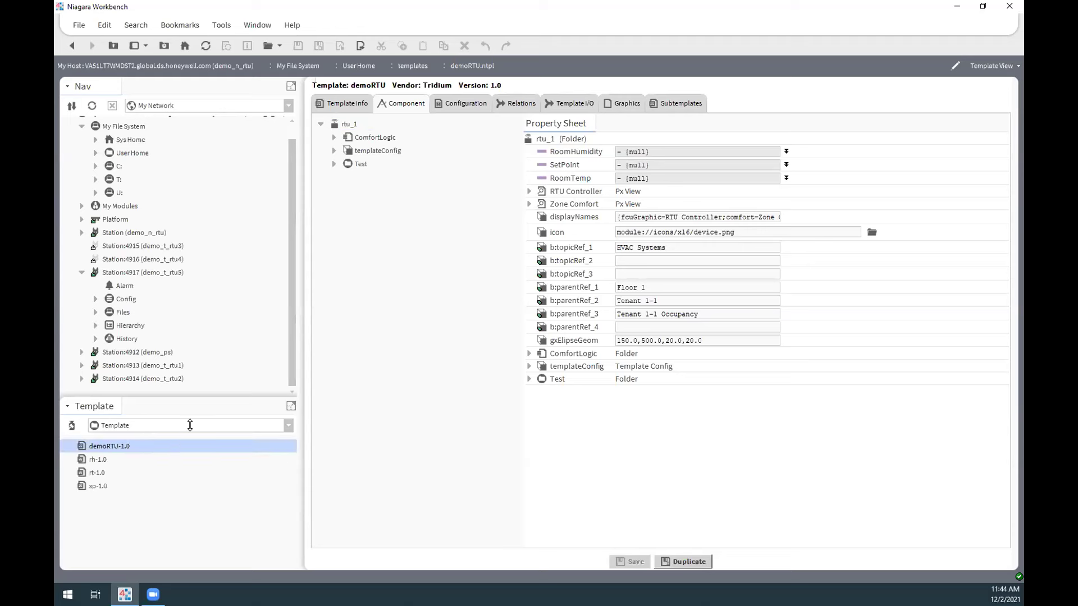
- Open the TemplateService under Config > Services of the demo_t_rtu1 station to list its deployed templates
scroll(162, 265, "up", 1)
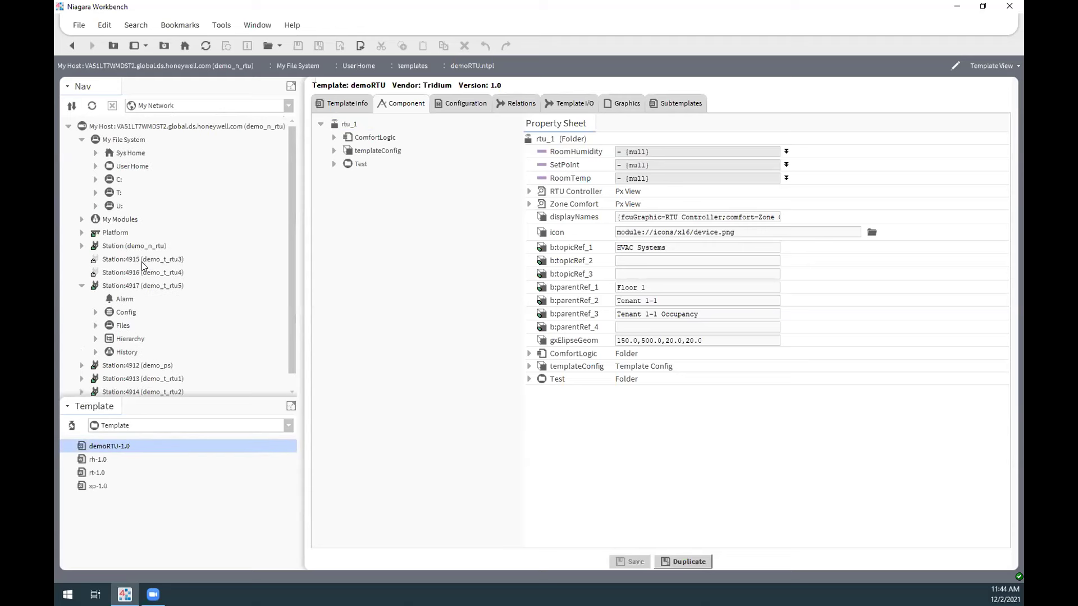
scroll(131, 260, "down", 1)
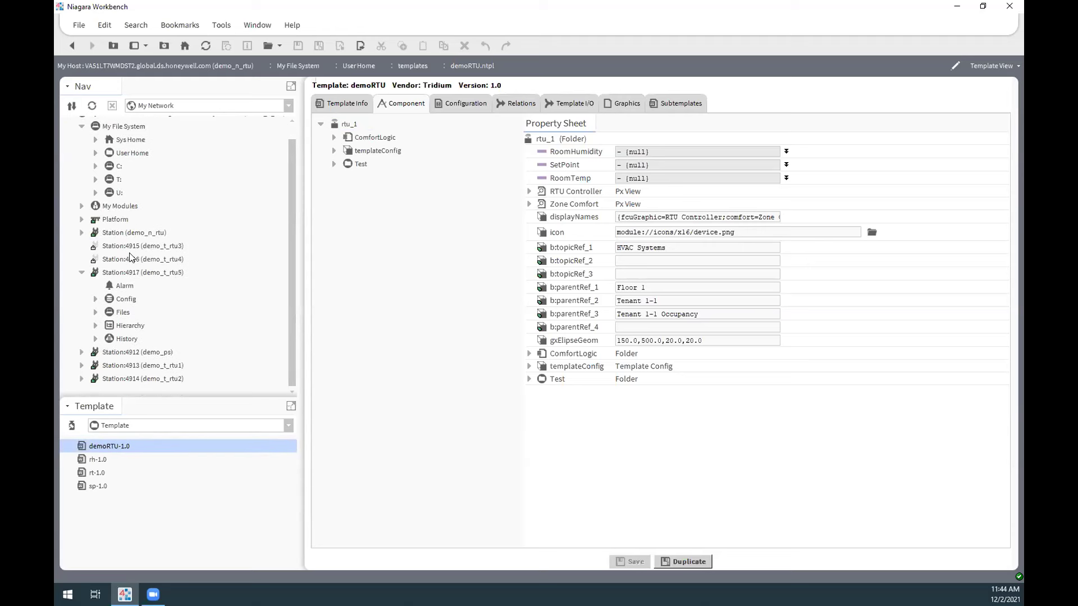
double_click(134, 366)
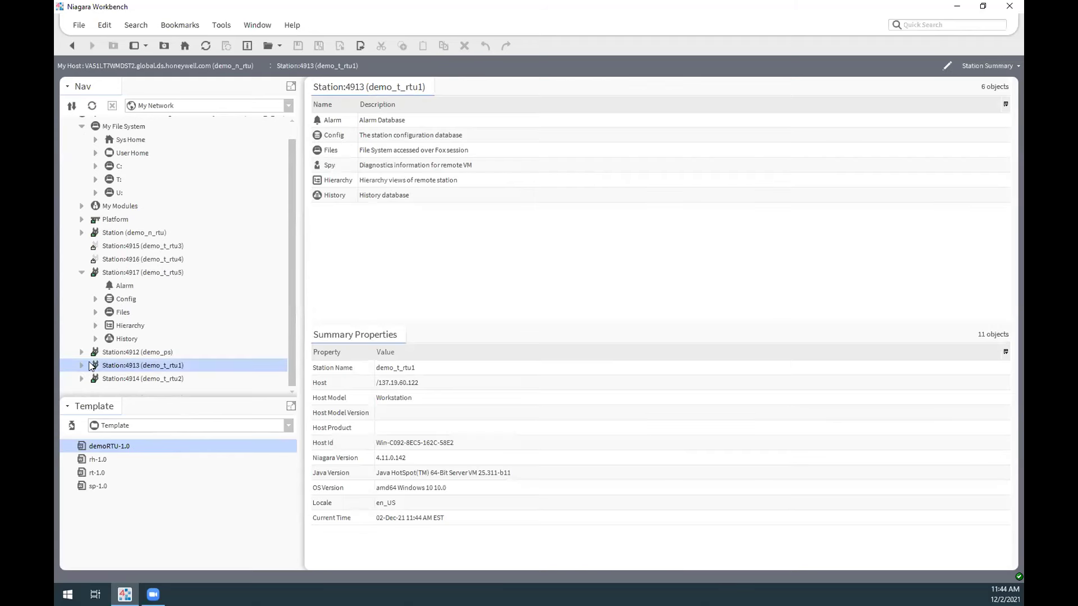
left_click(81, 366)
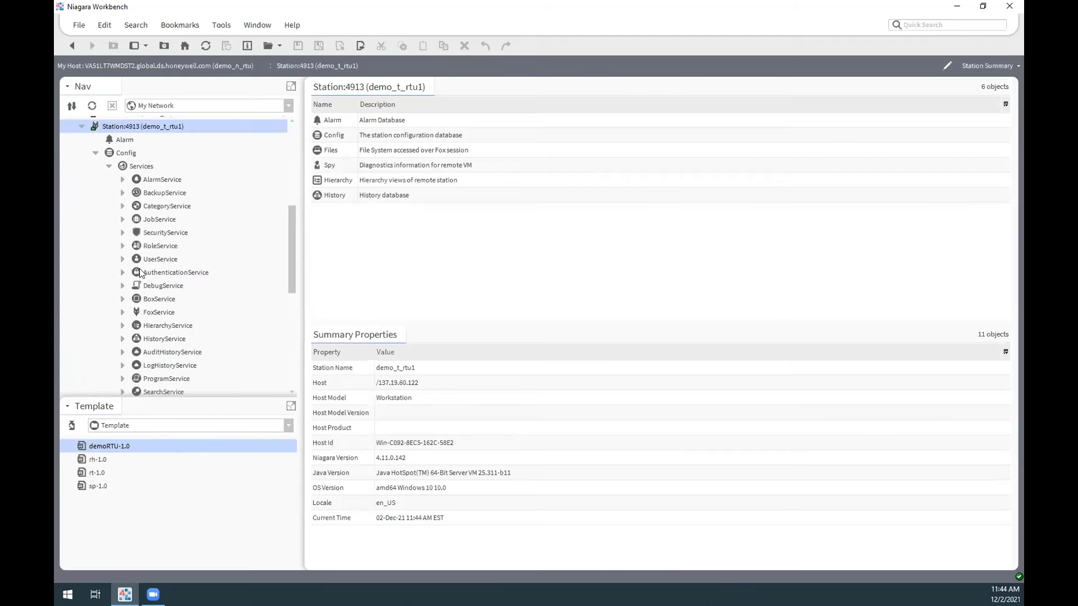
scroll(131, 222, "down", 2)
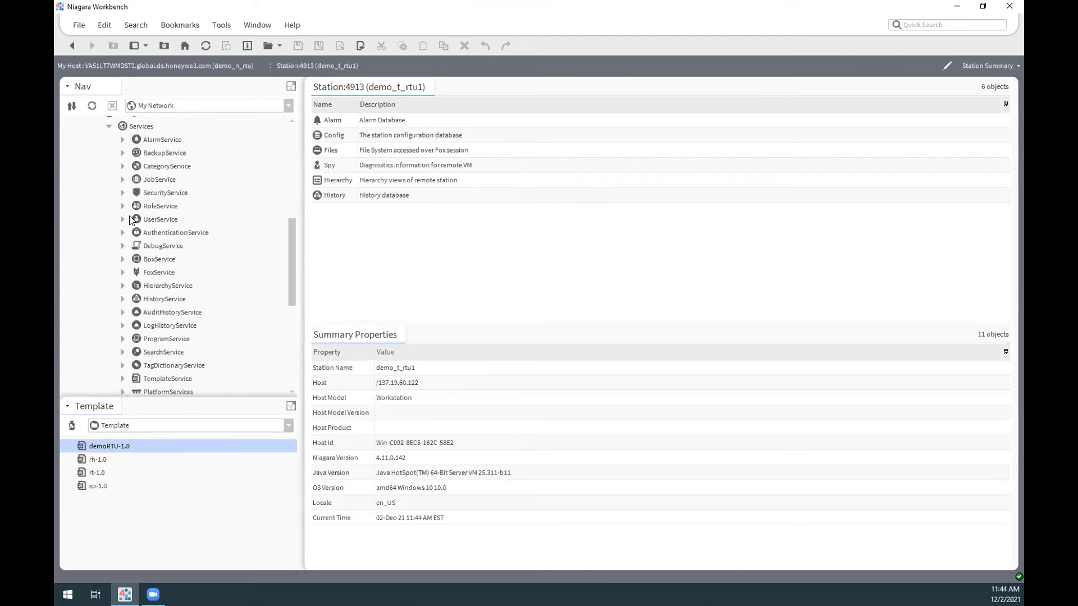
double_click(179, 340)
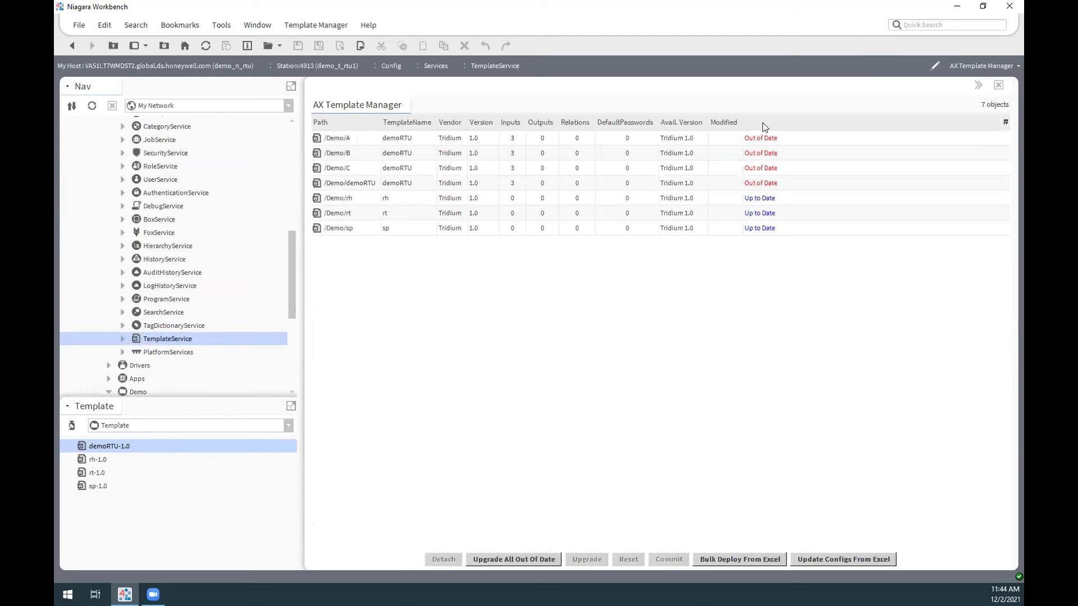
- Upgrade all out-of-date templates on demo_t_rtu1 and commit the upgrade
left_click(336, 138)
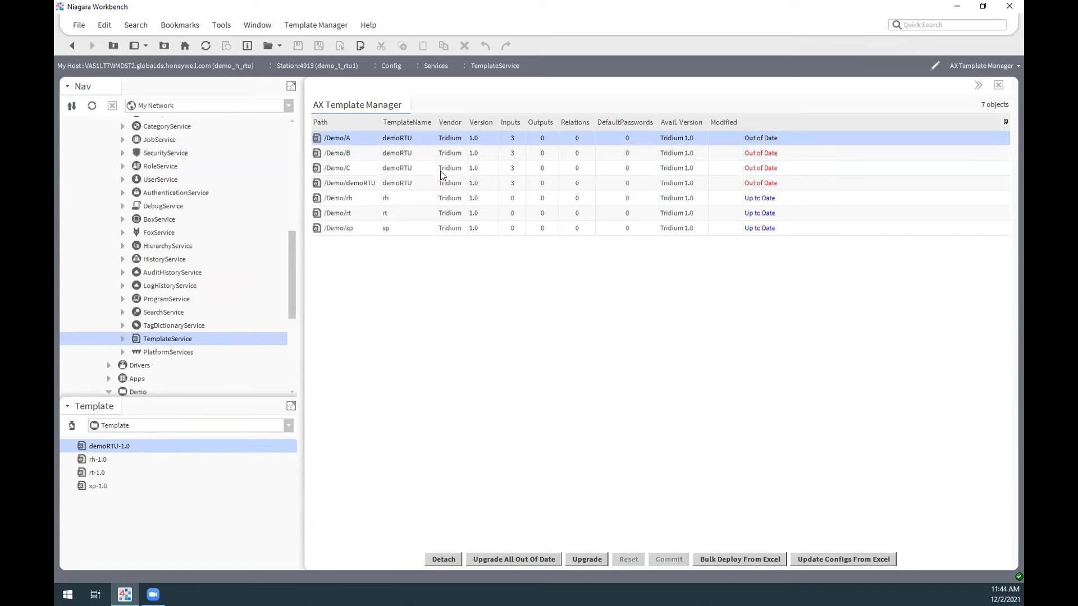
left_click(340, 181)
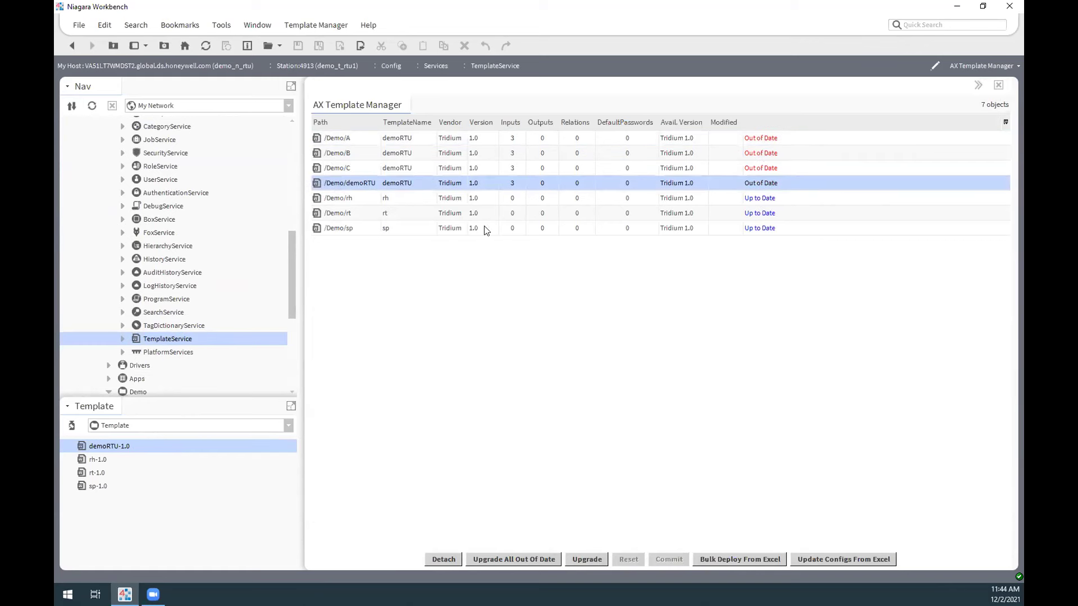
left_click(630, 396)
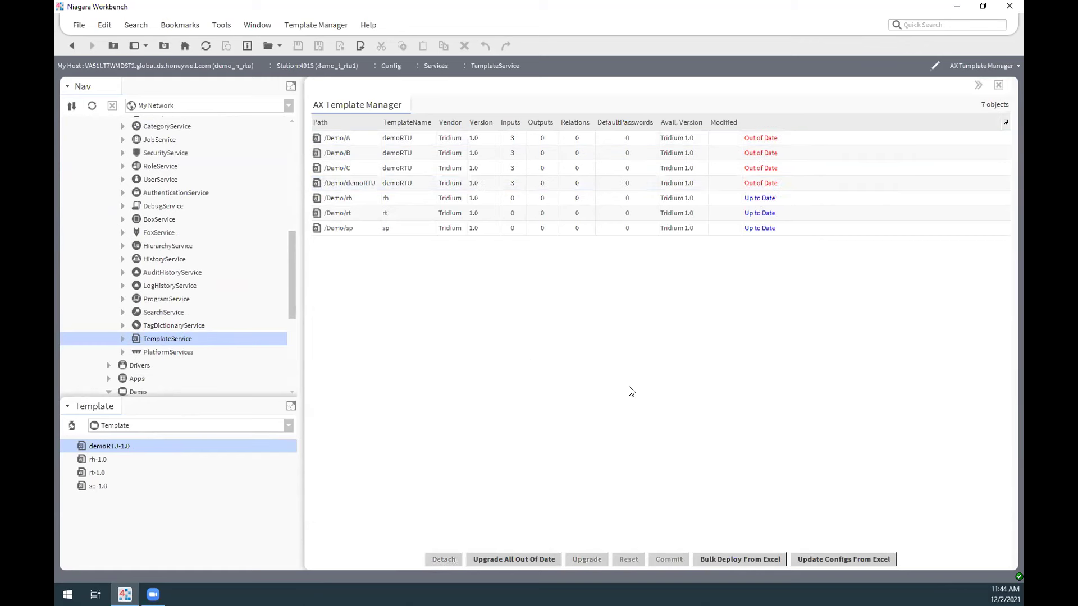
left_click(521, 560)
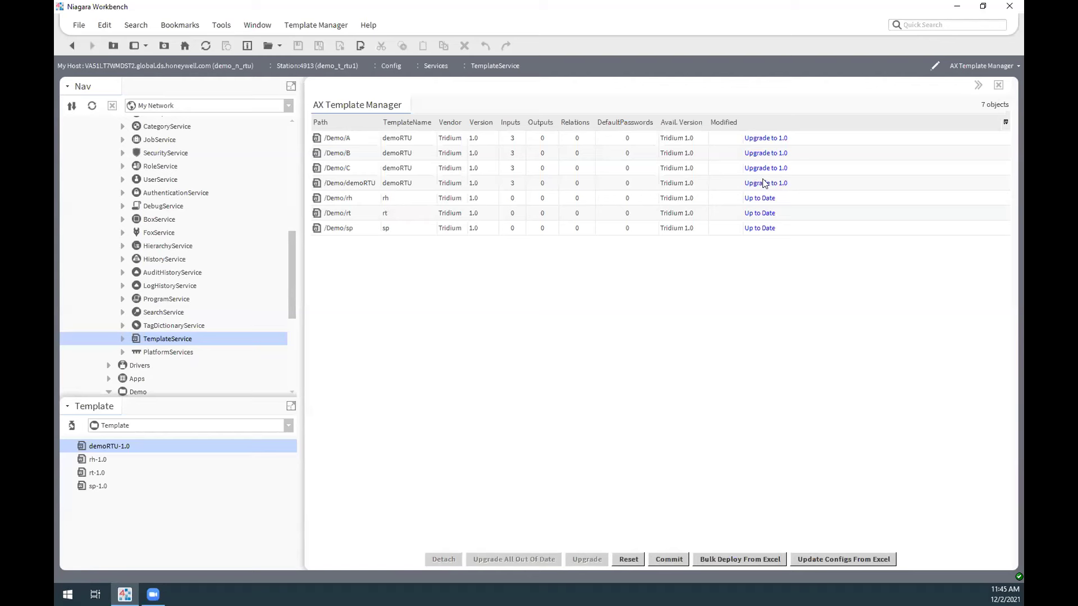
left_click(676, 562)
left_click(522, 308)
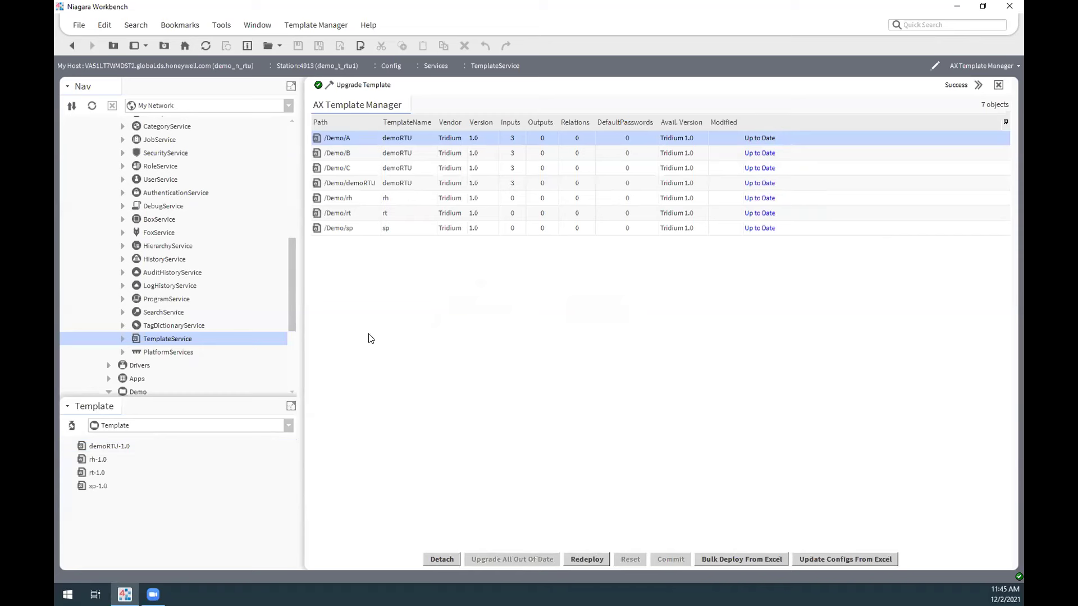
- Inspect demo_t_rtu1's Demo wire sheet and controller A, checking A's contents for the Test folder
left_click_drag(291, 316, 290, 370)
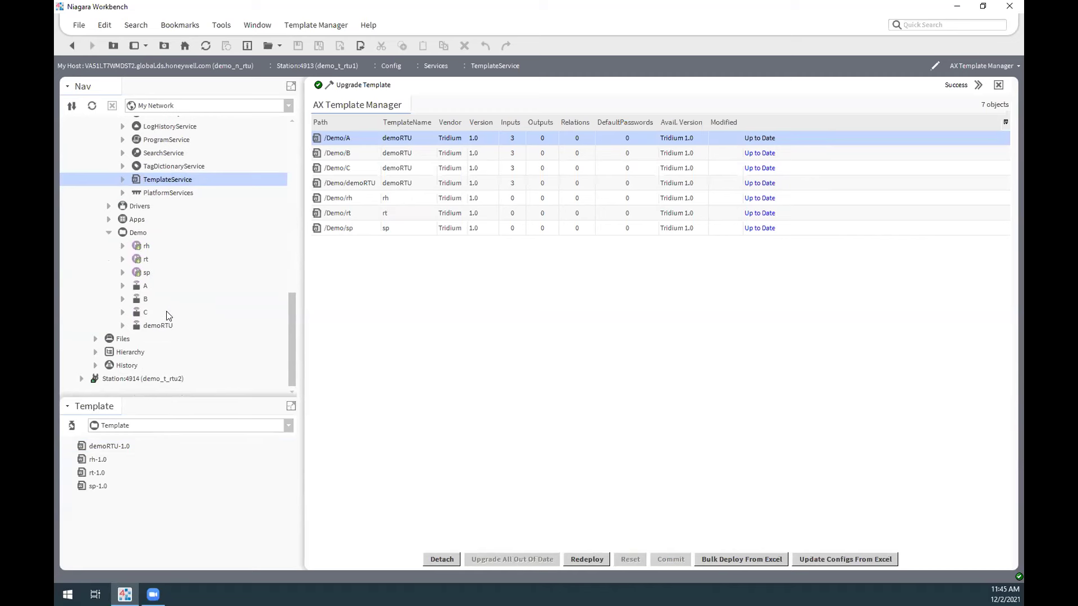
double_click(129, 233)
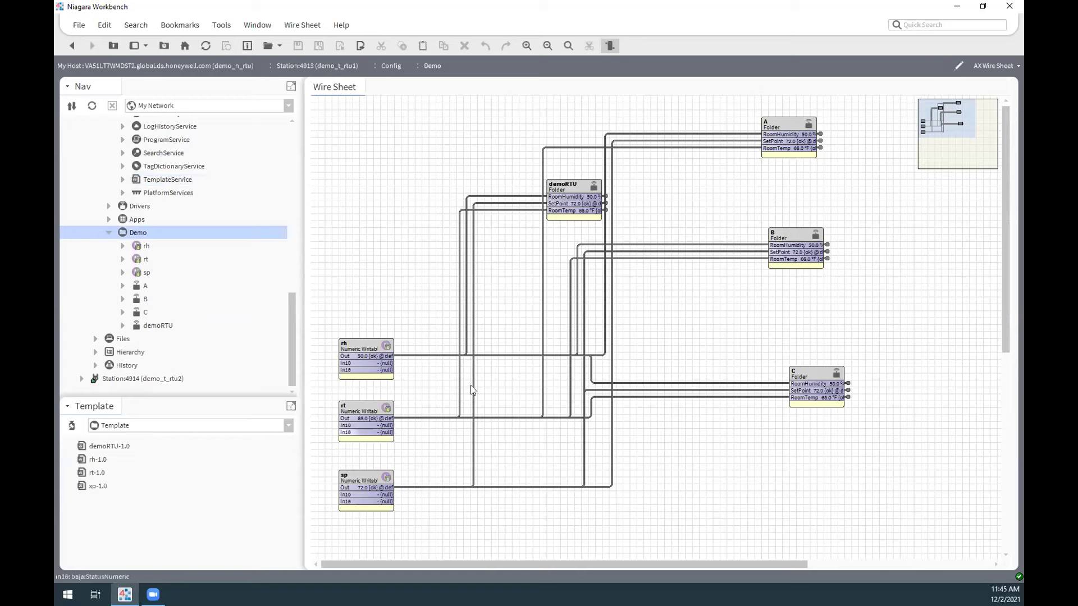
double_click(782, 122)
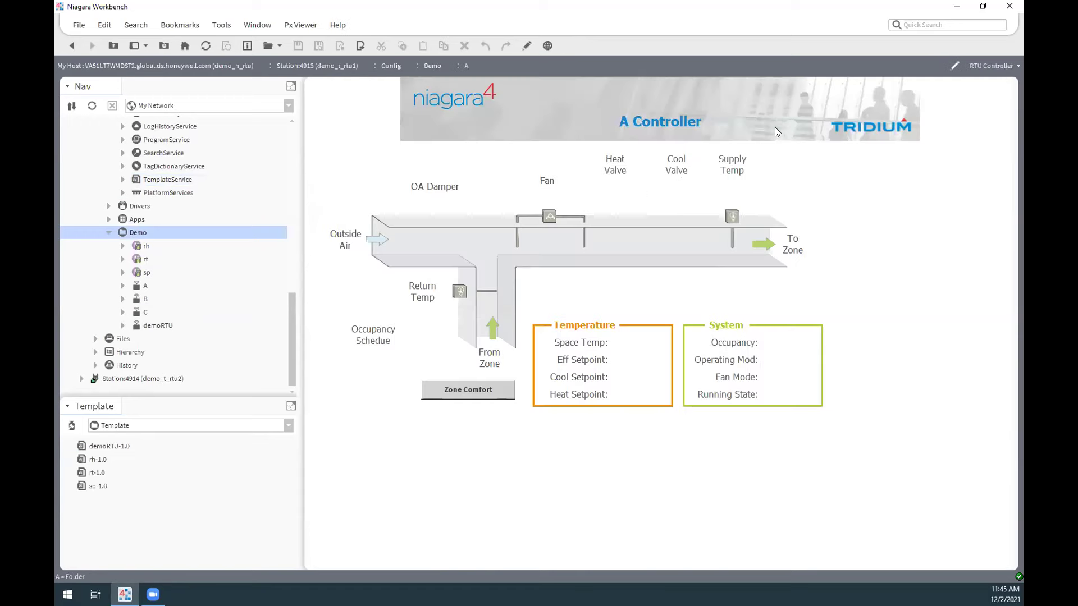
left_click(1005, 66)
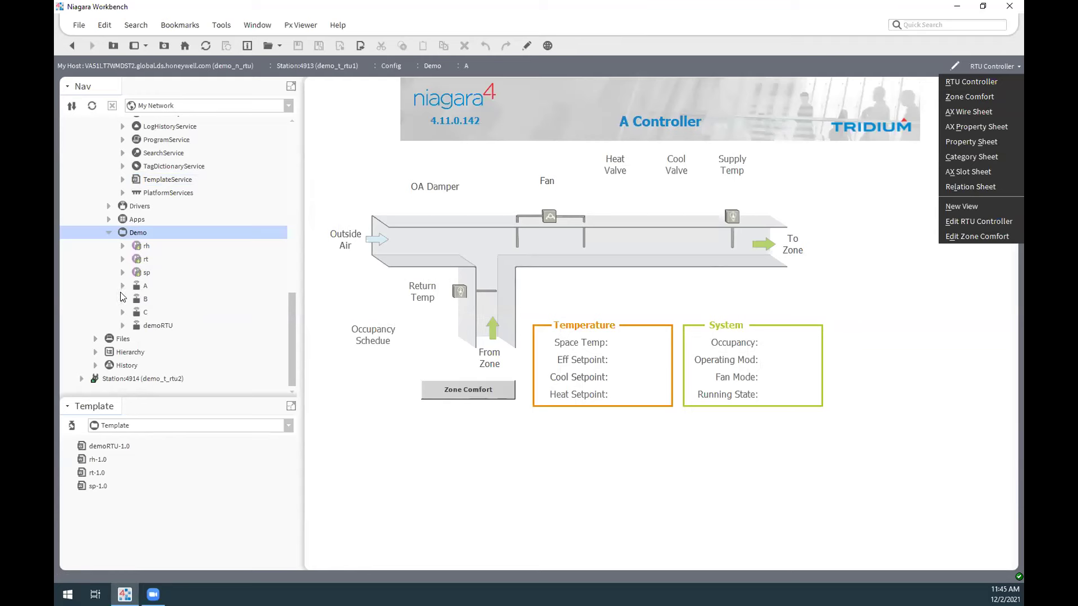
left_click(123, 285)
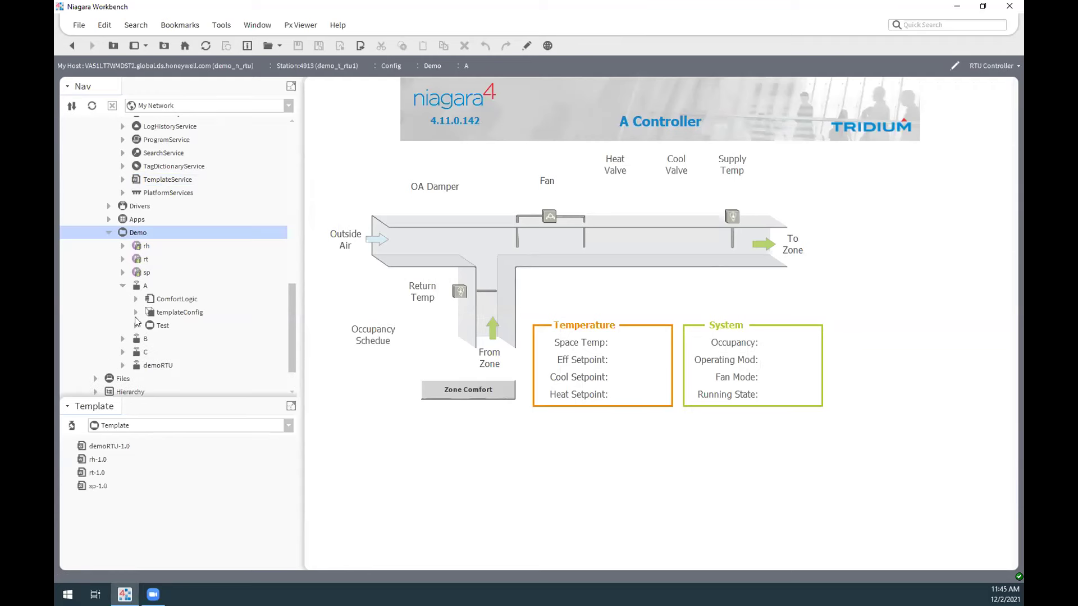
left_click(163, 326)
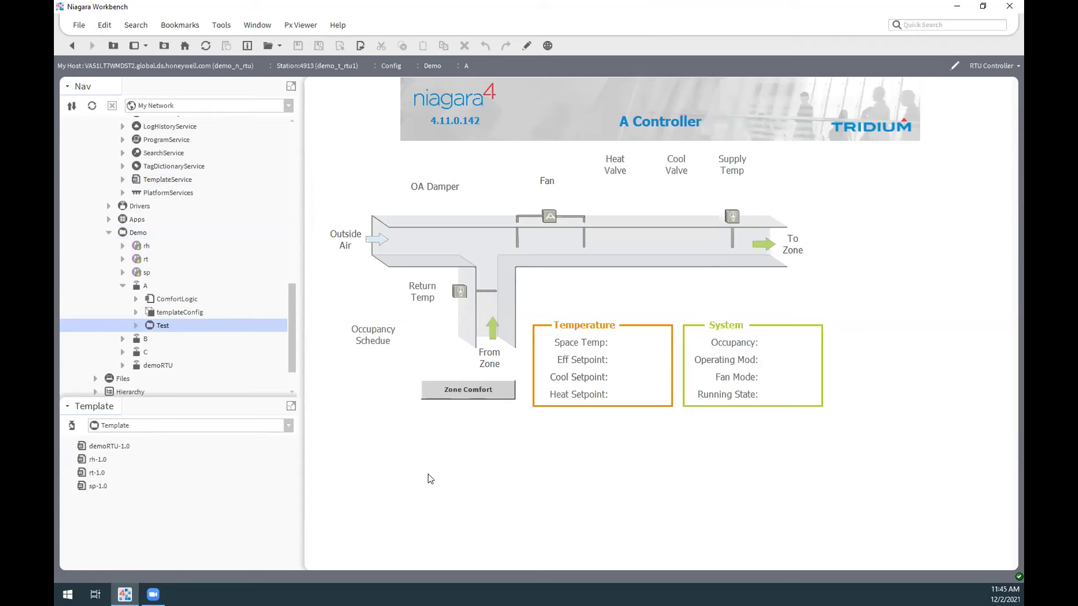
left_click(145, 286)
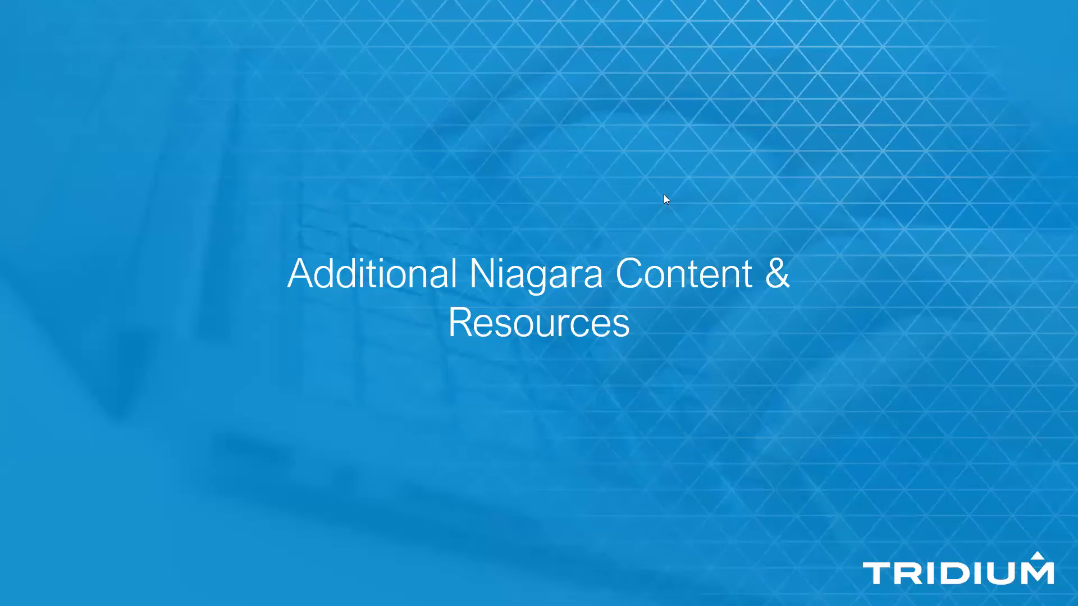
left_click(663, 197)
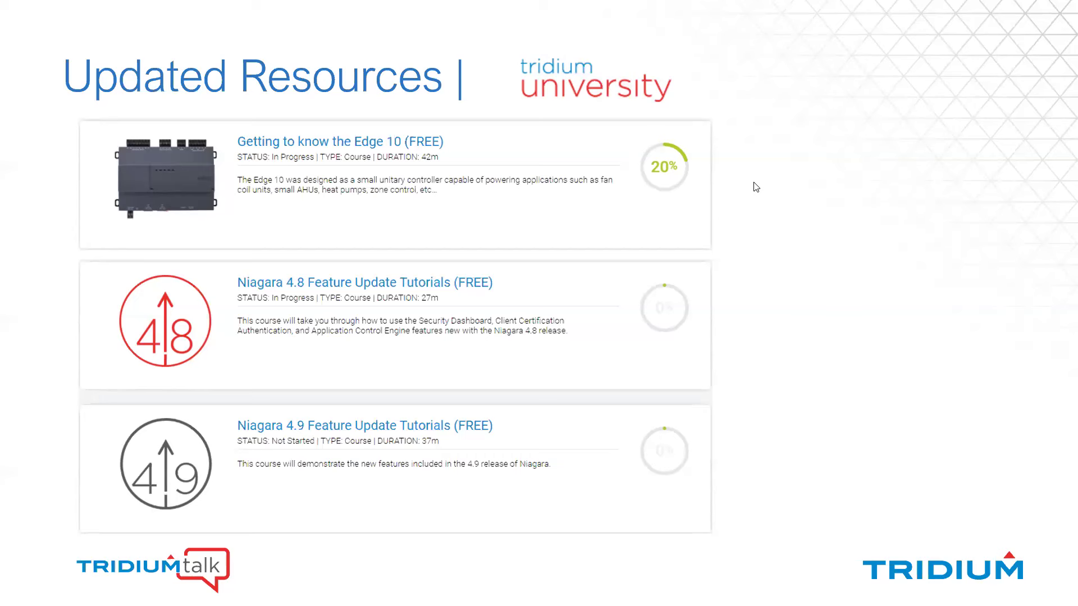
left_click(756, 183)
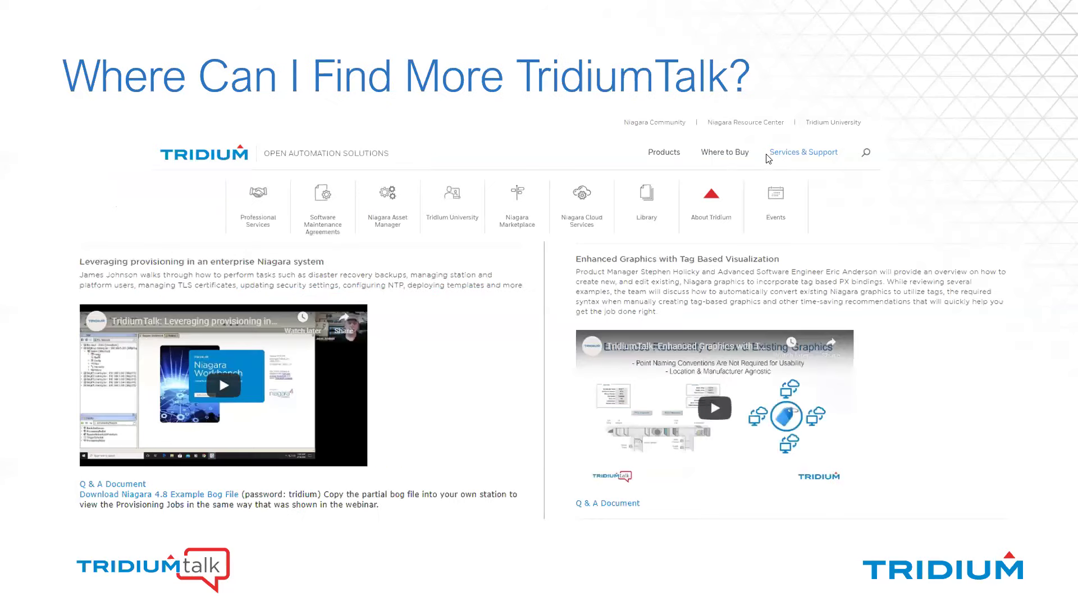